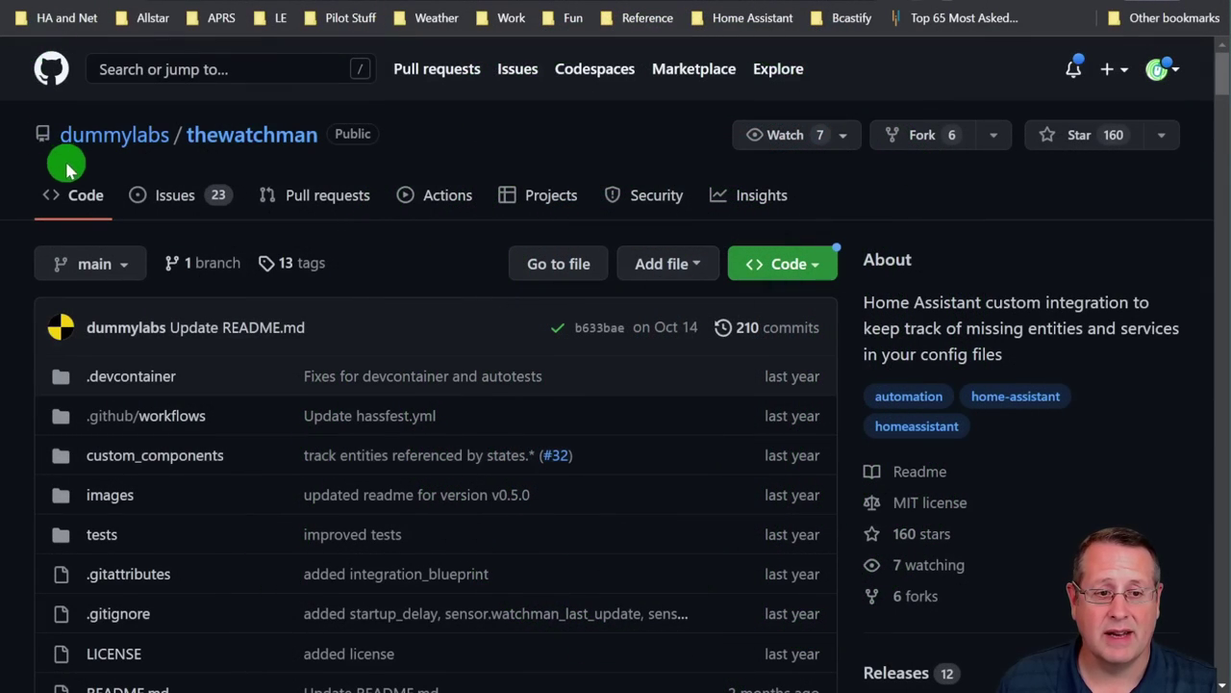
{"action": "scroll", "coordinate": [616, 377], "scroll_direction": "down", "scroll_amount": 3}
{"action": "scroll", "coordinate": [643, 377], "scroll_direction": "down", "scroll_amount": 8}
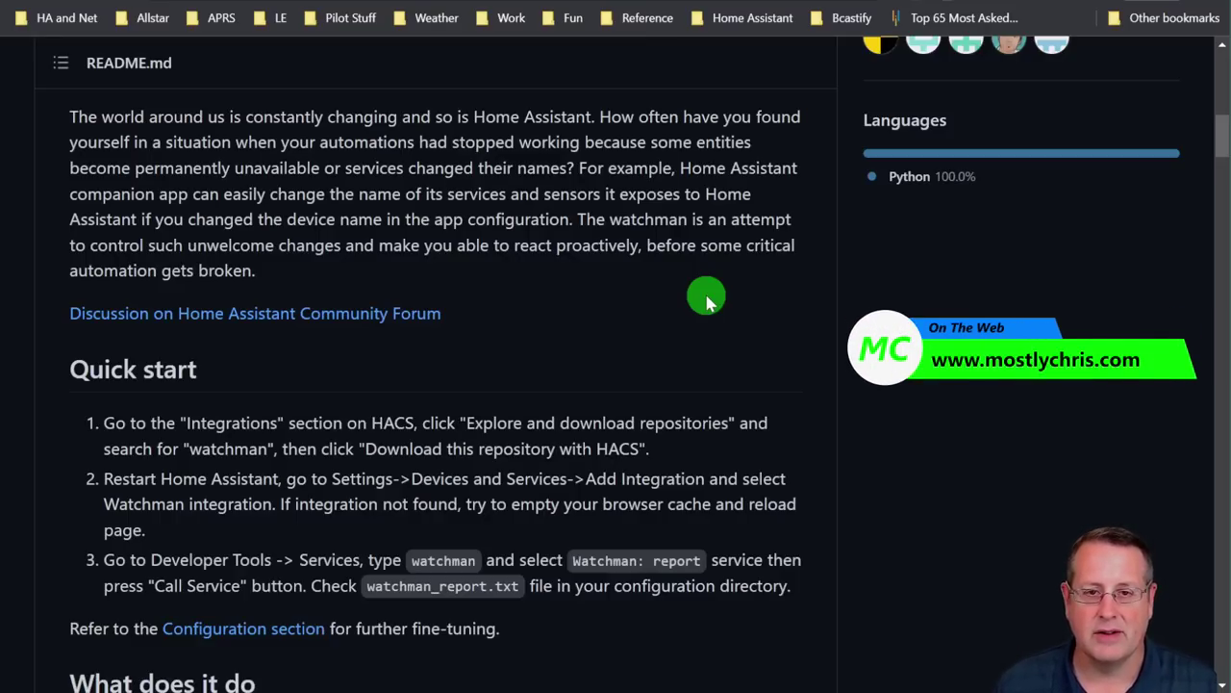
{"action": "scroll", "coordinate": [748, 371], "scroll_direction": "down", "scroll_amount": 1}
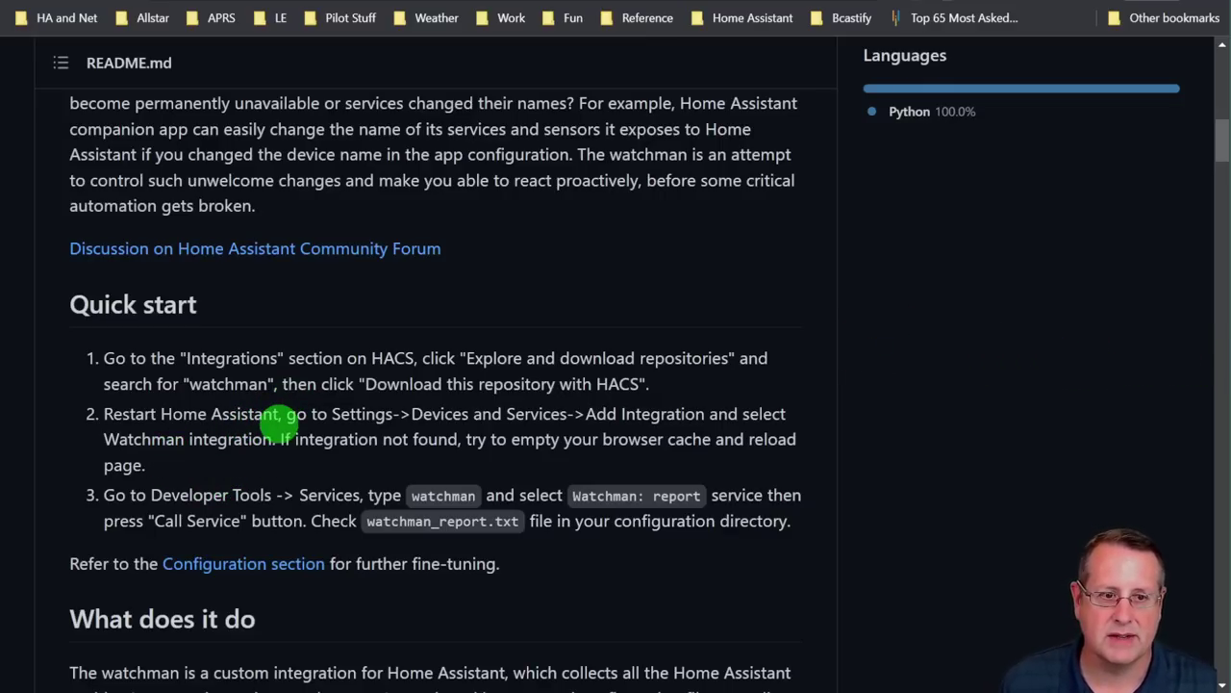
{"action": "left_click", "coordinate": [394, 5]}
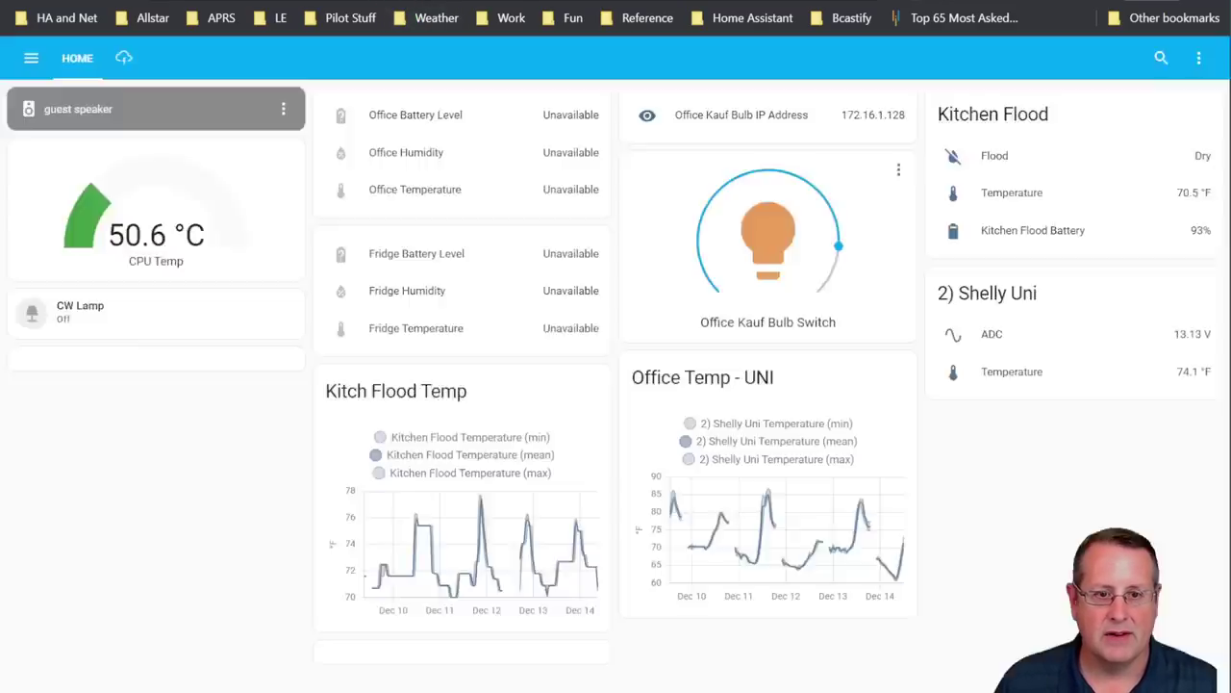
- In HACS Integrations, search repositories for 'wat' and open the Watchman repository
{"action": "left_click", "coordinate": [31, 58]}
{"action": "left_click", "coordinate": [75, 511]}
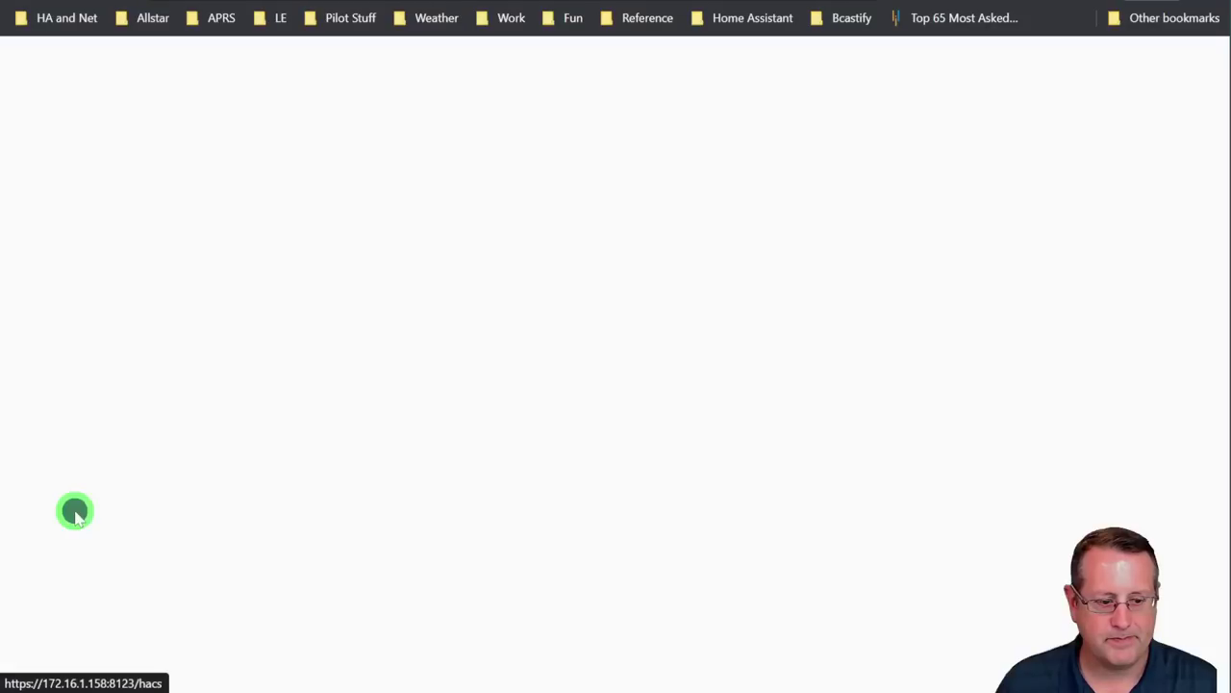
{"action": "left_click", "coordinate": [481, 228]}
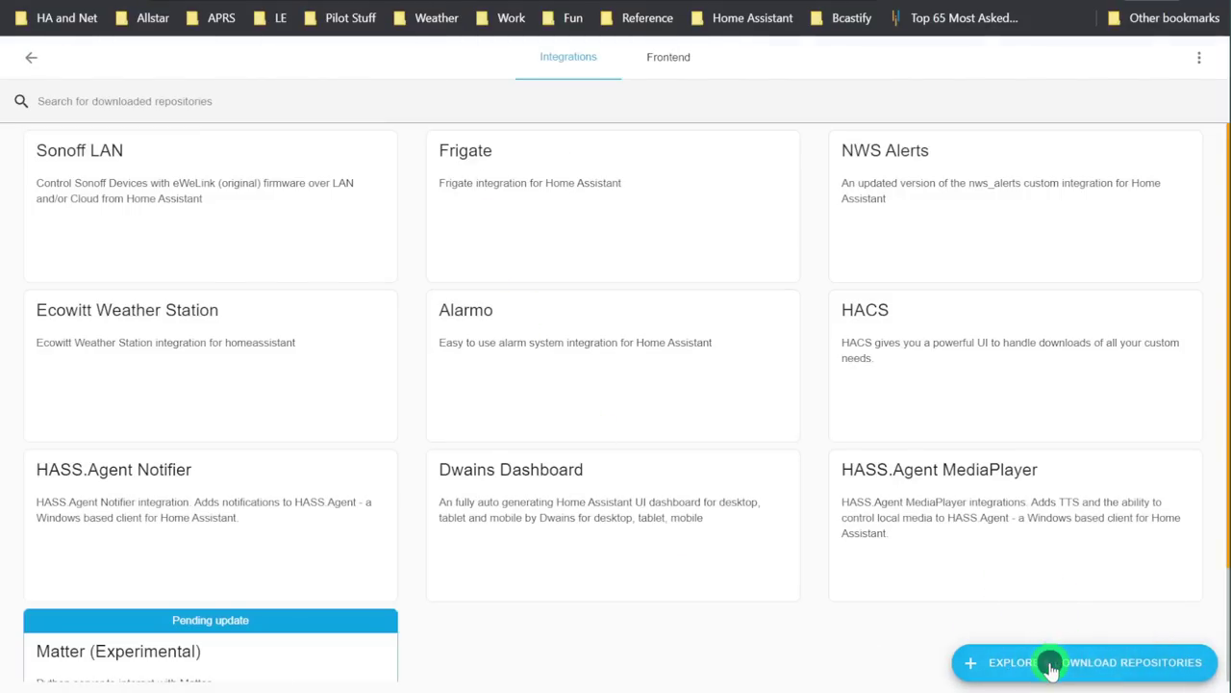
{"action": "left_click", "coordinate": [1051, 664]}
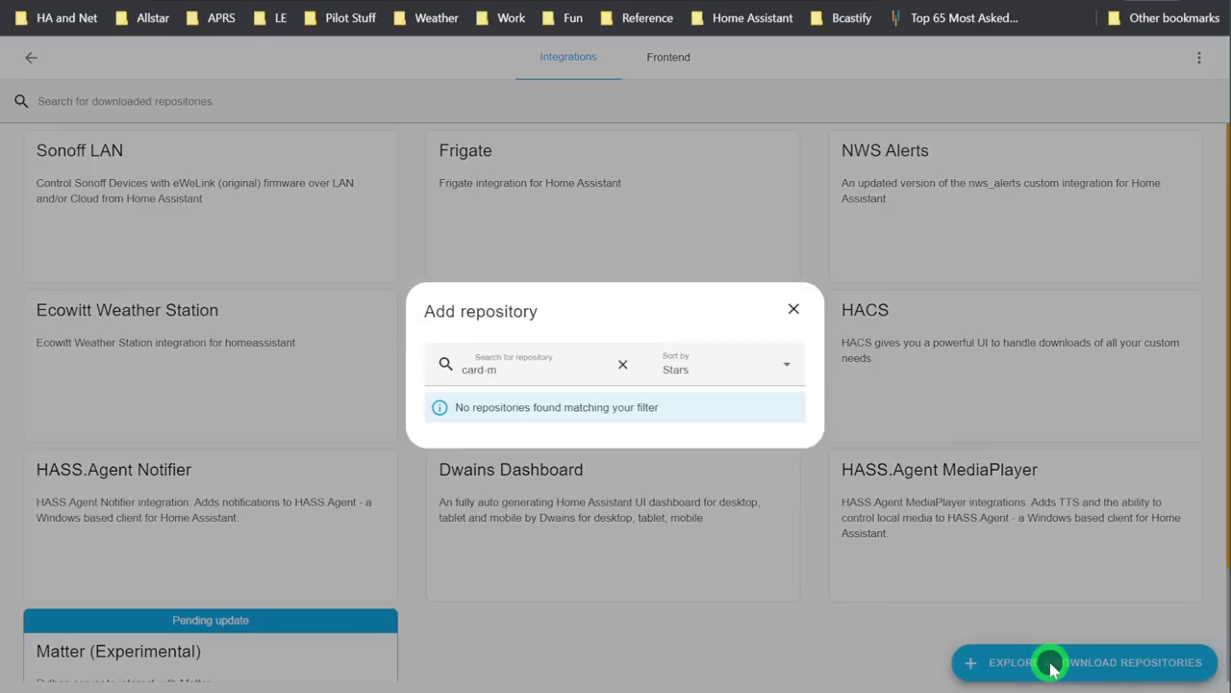
{"action": "left_click", "coordinate": [620, 372]}
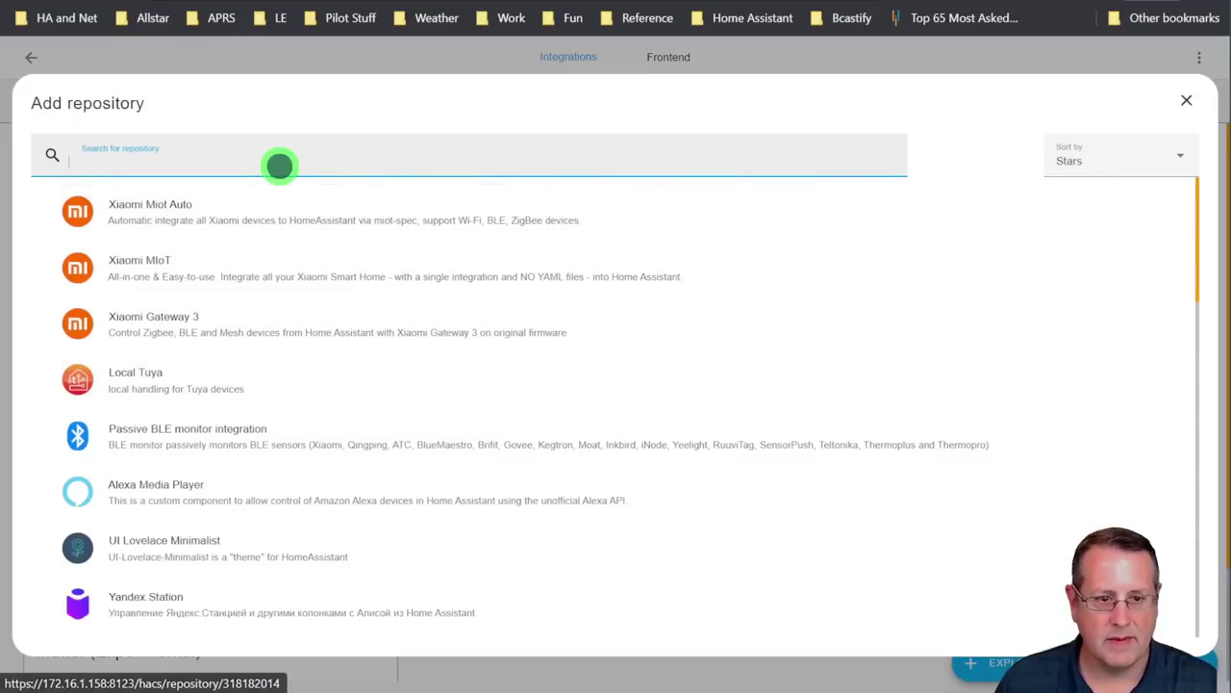
{"action": "type", "text": "wat"}
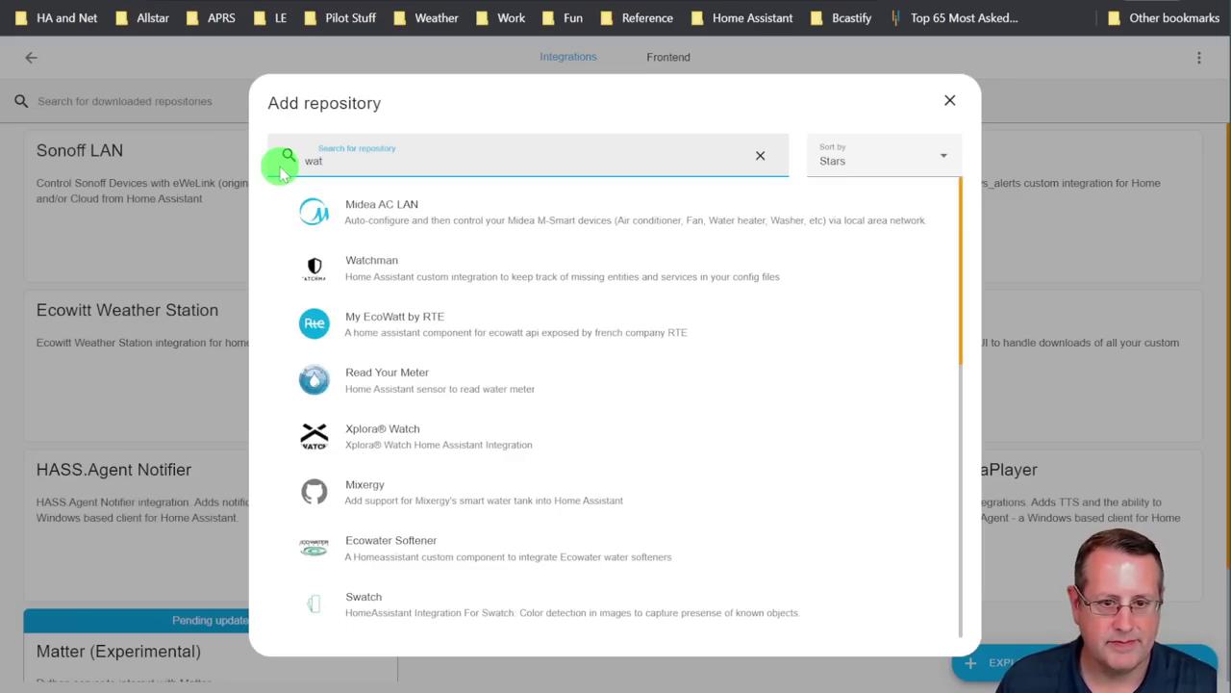
{"action": "left_click", "coordinate": [393, 277]}
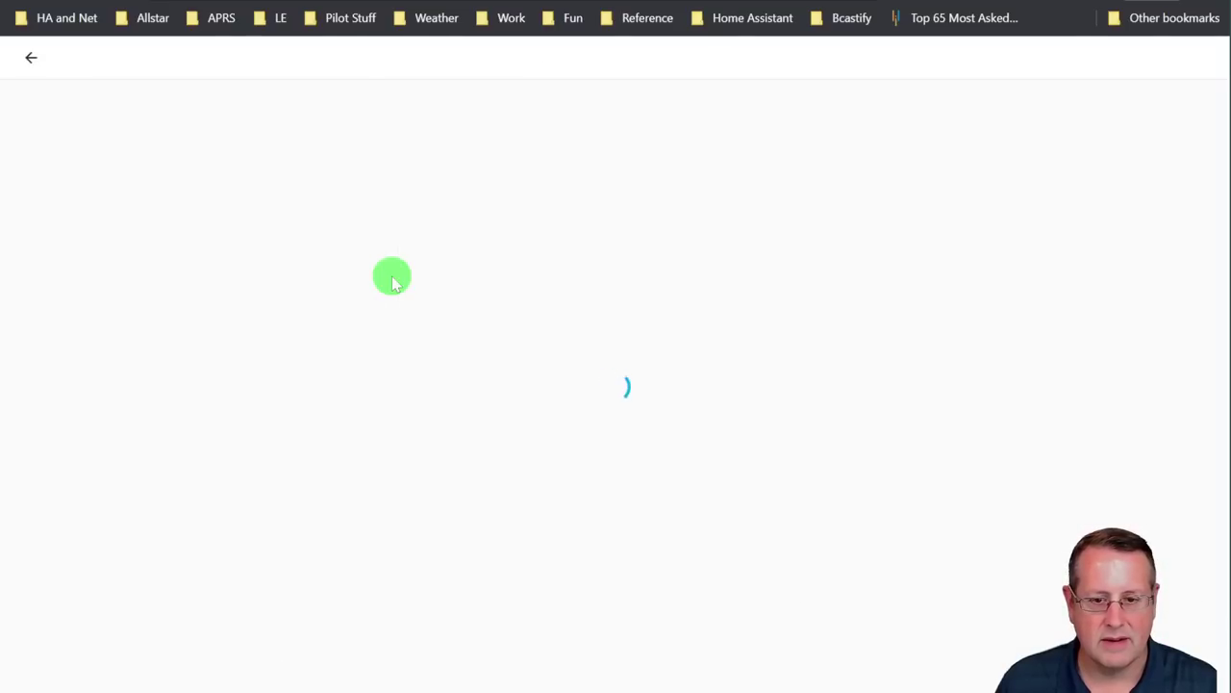
- Download Watchman version v0.6.0 from HACS with beta versions left off
{"action": "scroll", "coordinate": [414, 404], "scroll_direction": "down", "scroll_amount": 5}
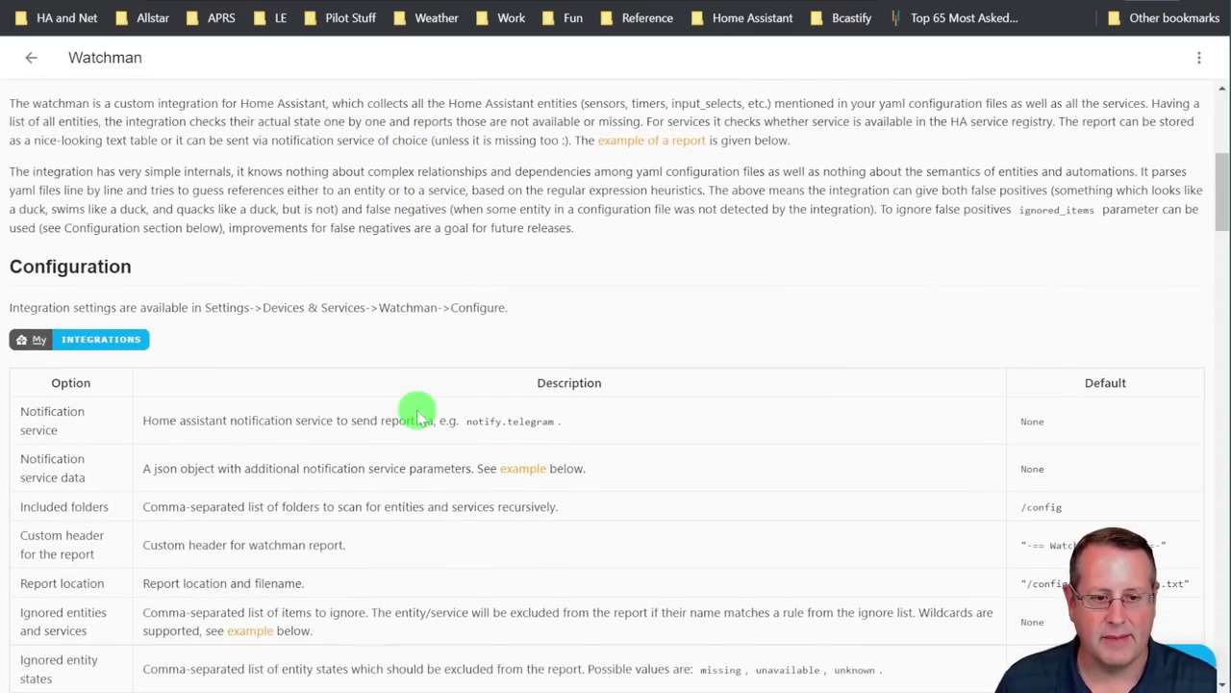
{"action": "scroll", "coordinate": [414, 409], "scroll_direction": "down", "scroll_amount": 5}
{"action": "scroll", "coordinate": [414, 409], "scroll_direction": "up", "scroll_amount": 2}
{"action": "scroll", "coordinate": [412, 404], "scroll_direction": "down", "scroll_amount": 3}
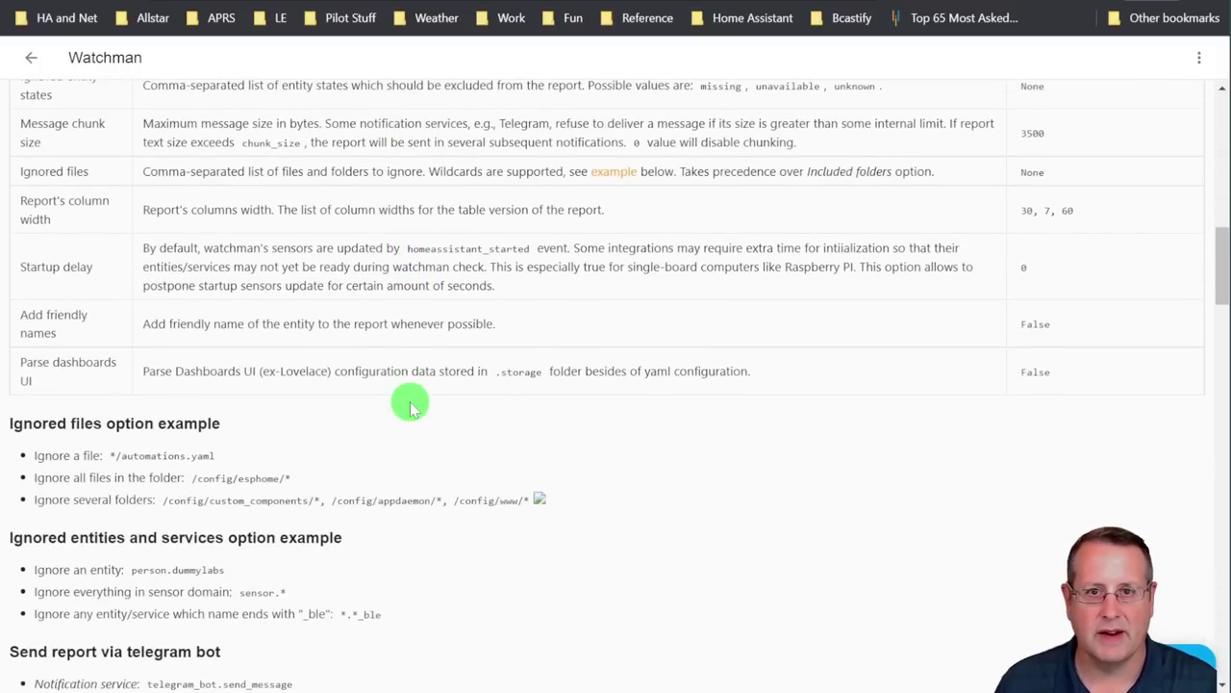
{"action": "left_click", "coordinate": [1193, 658]}
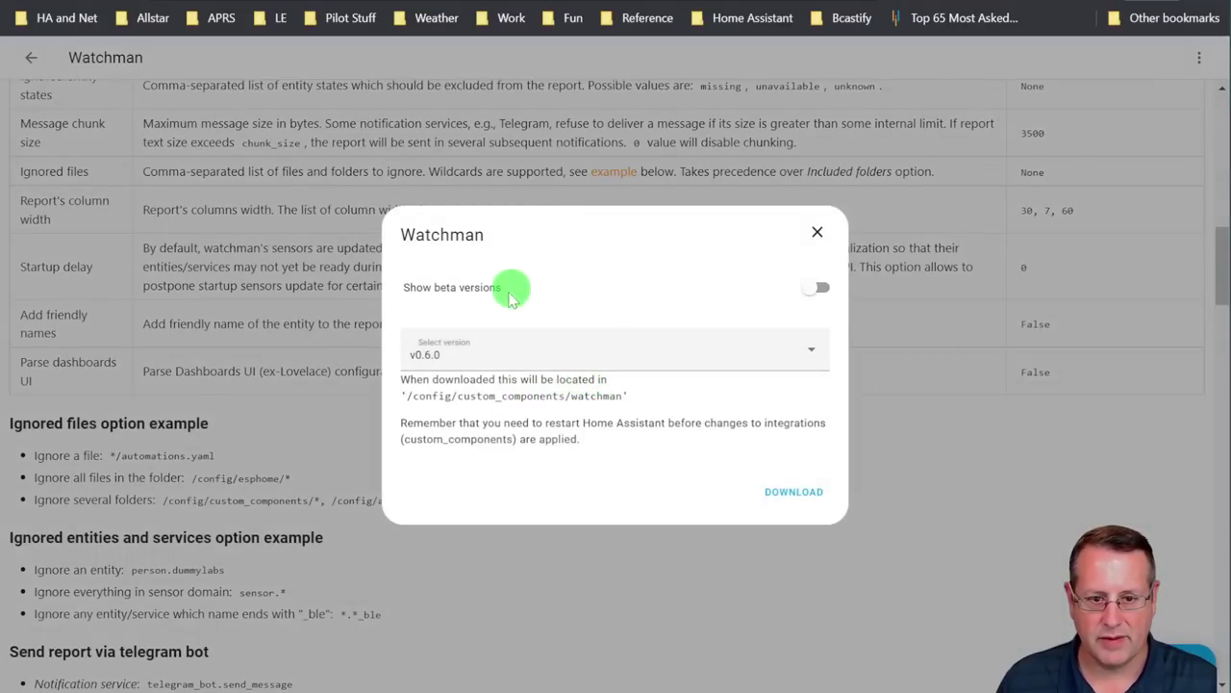
{"action": "left_click", "coordinate": [818, 290]}
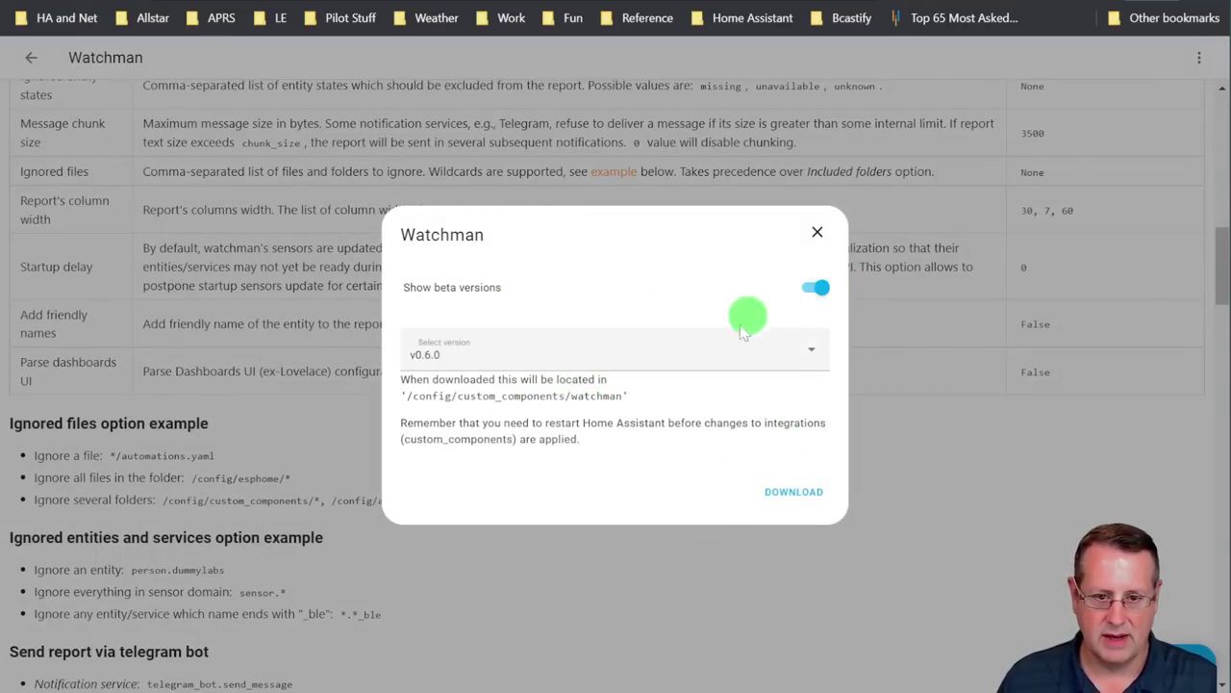
{"action": "left_click", "coordinate": [814, 287]}
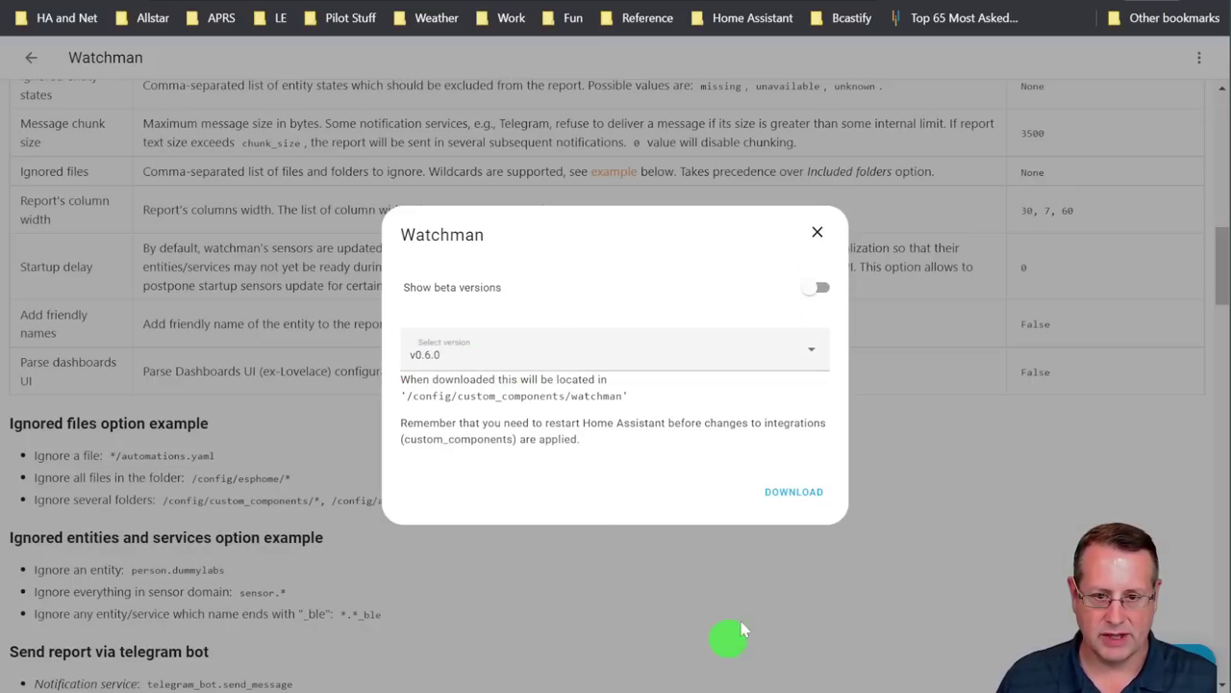
{"action": "left_click", "coordinate": [787, 491]}
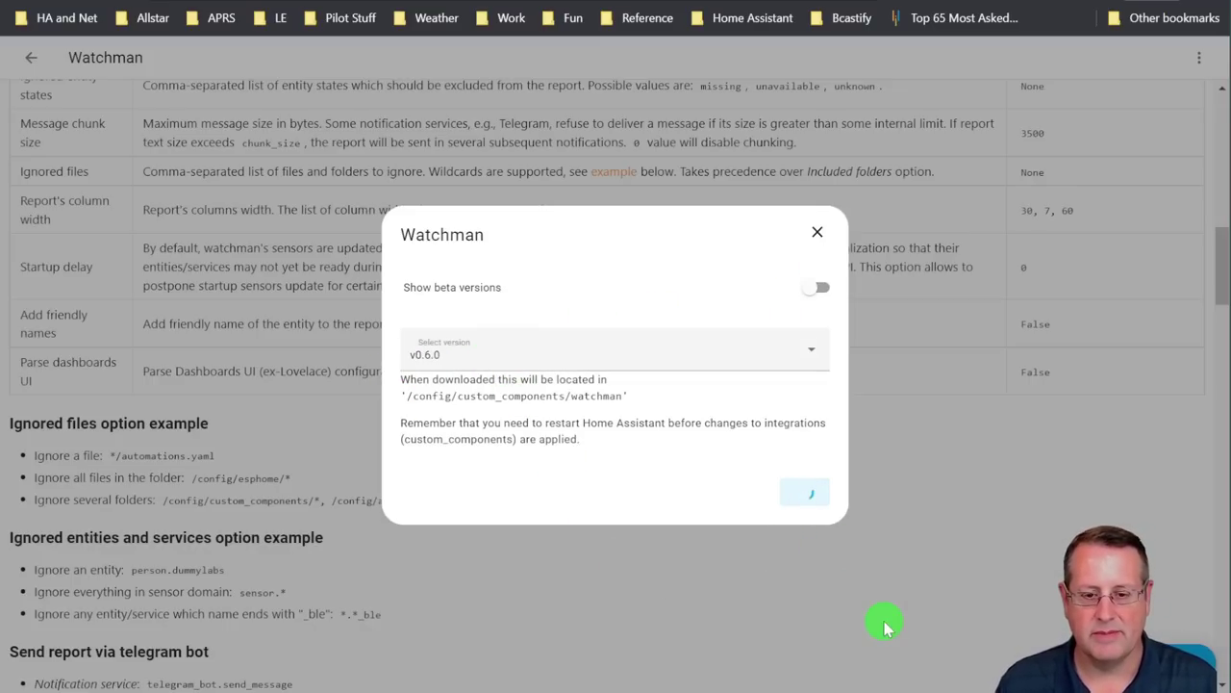
- Return to the HACS integrations list, where Watchman shows Pending restart
{"action": "scroll", "coordinate": [660, 432], "scroll_direction": "up", "scroll_amount": 2}
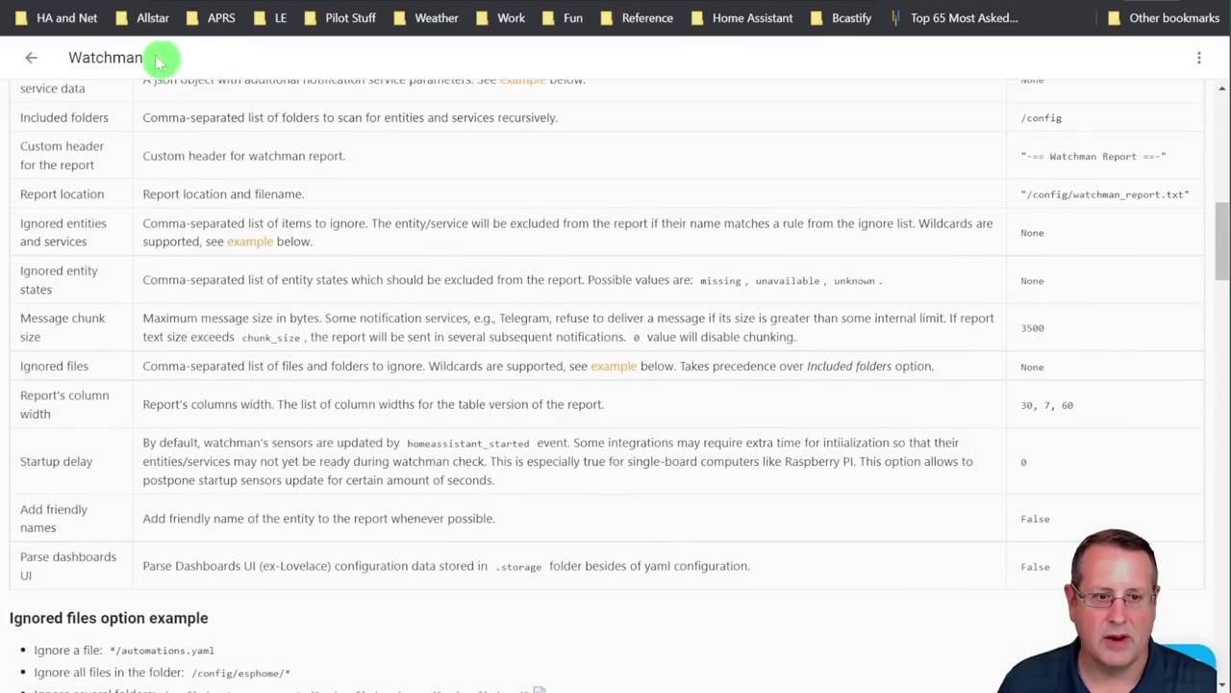
{"action": "scroll", "coordinate": [254, 303], "scroll_direction": "up", "scroll_amount": 3}
{"action": "scroll", "coordinate": [255, 303], "scroll_direction": "up", "scroll_amount": 4}
{"action": "left_click", "coordinate": [31, 58]}
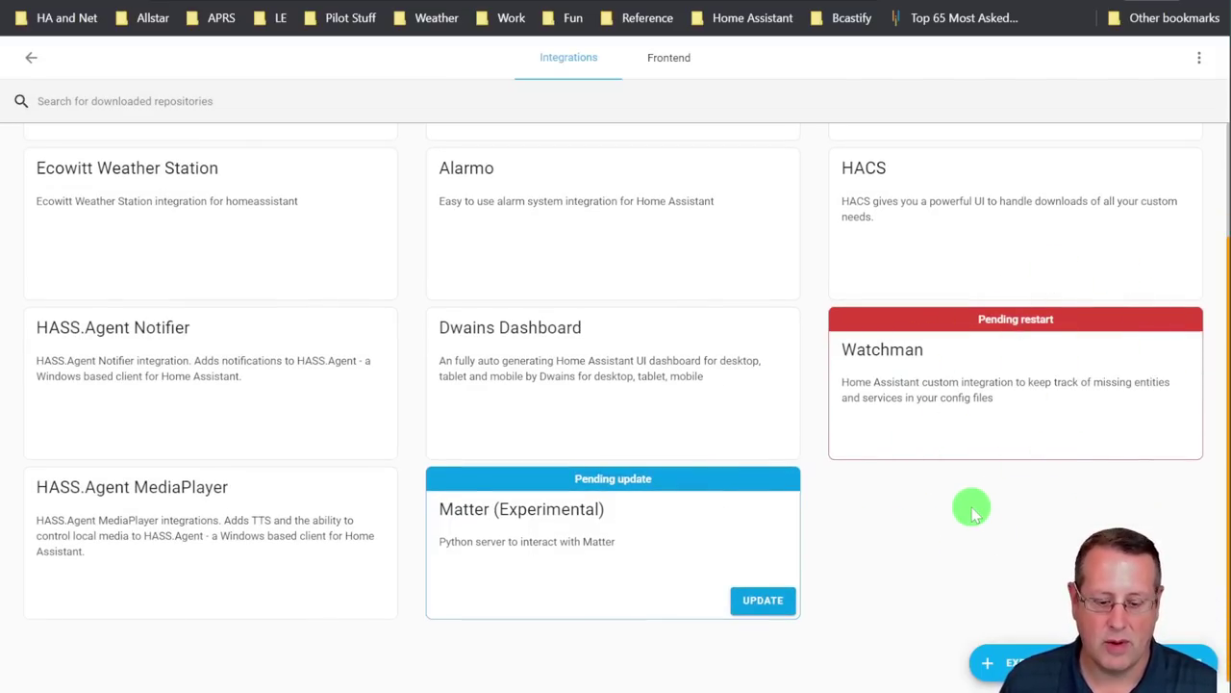
- Jump to Developer Tools through the command palette by searching 'de'
{"action": "key", "text": "c"}
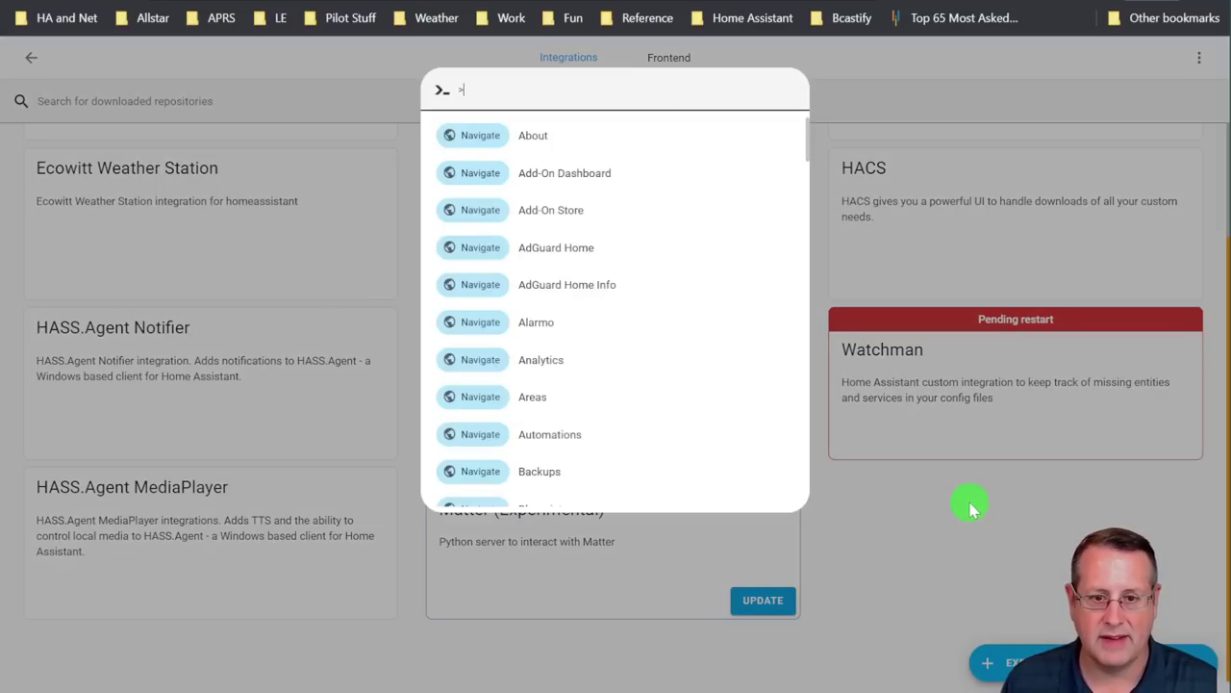
{"action": "type", "text": "in"}
{"action": "key", "text": "BackSpace"}
{"action": "type", "text": "de"}
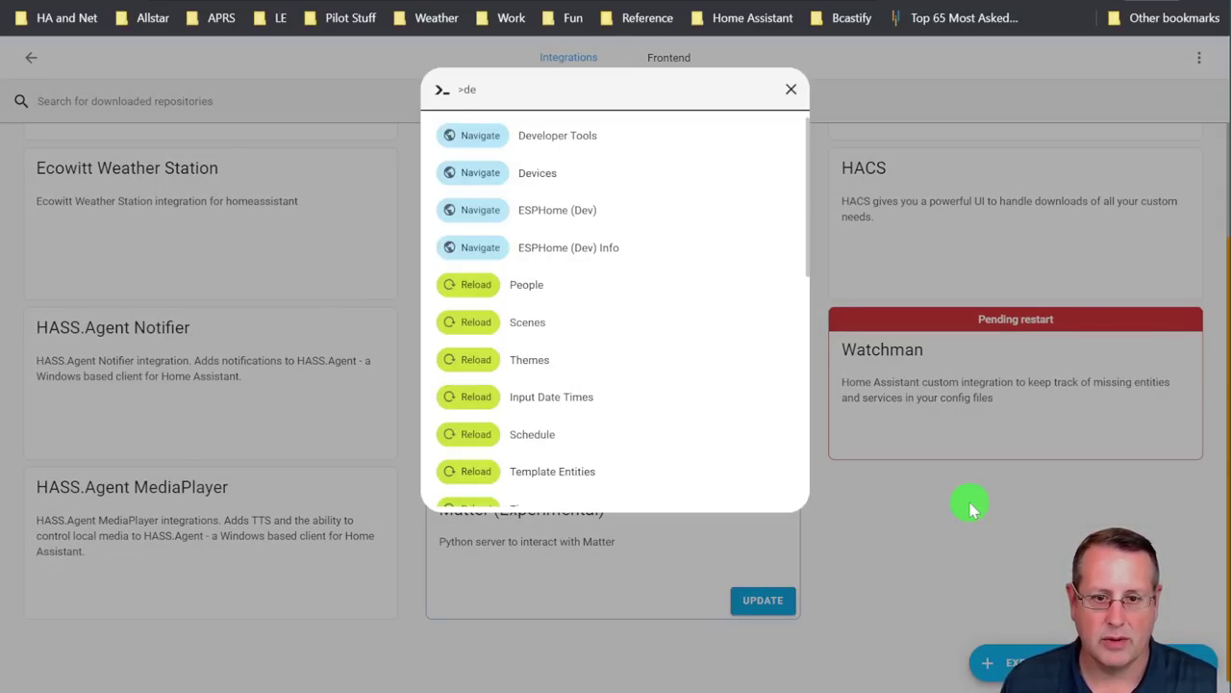
{"action": "key", "text": "Return"}
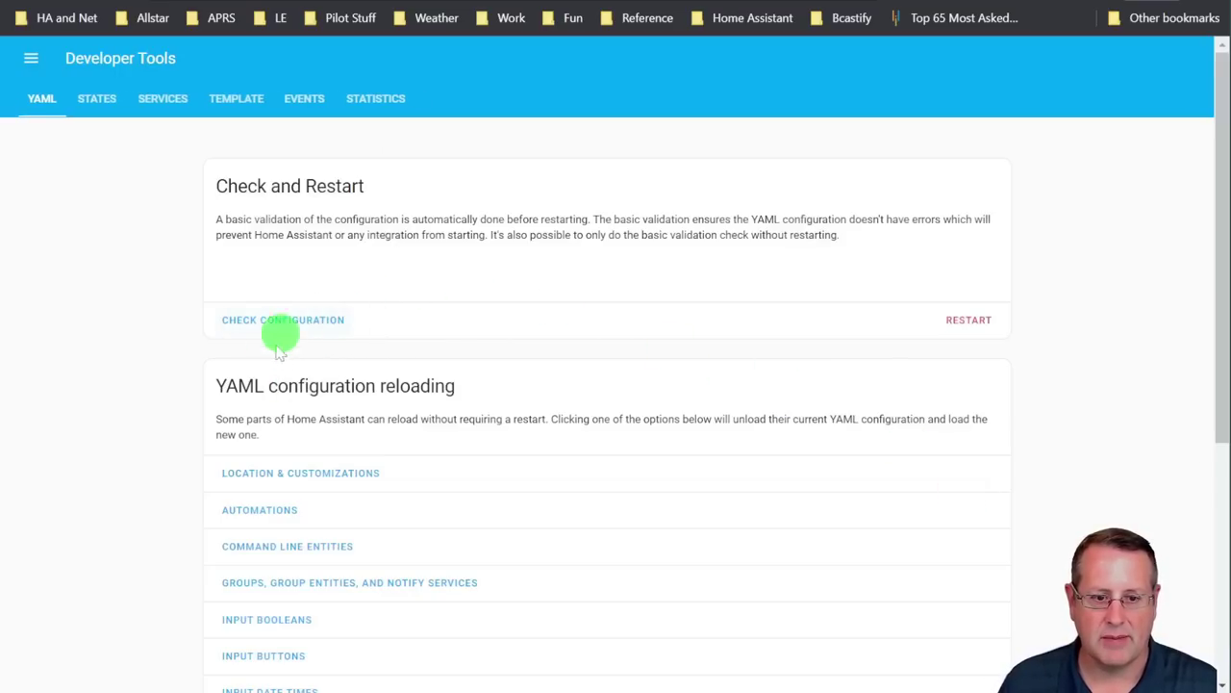
- Check the configuration, then restart Home Assistant and confirm the restart
{"action": "left_click", "coordinate": [288, 328]}
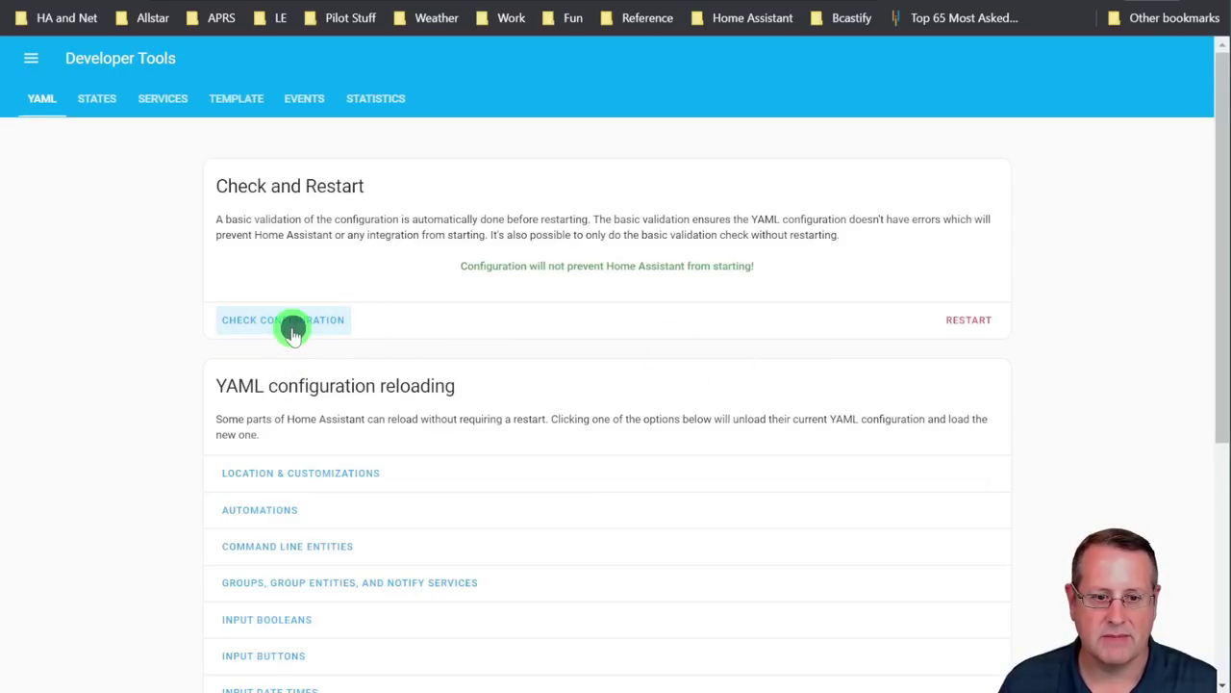
{"action": "left_click", "coordinate": [969, 320]}
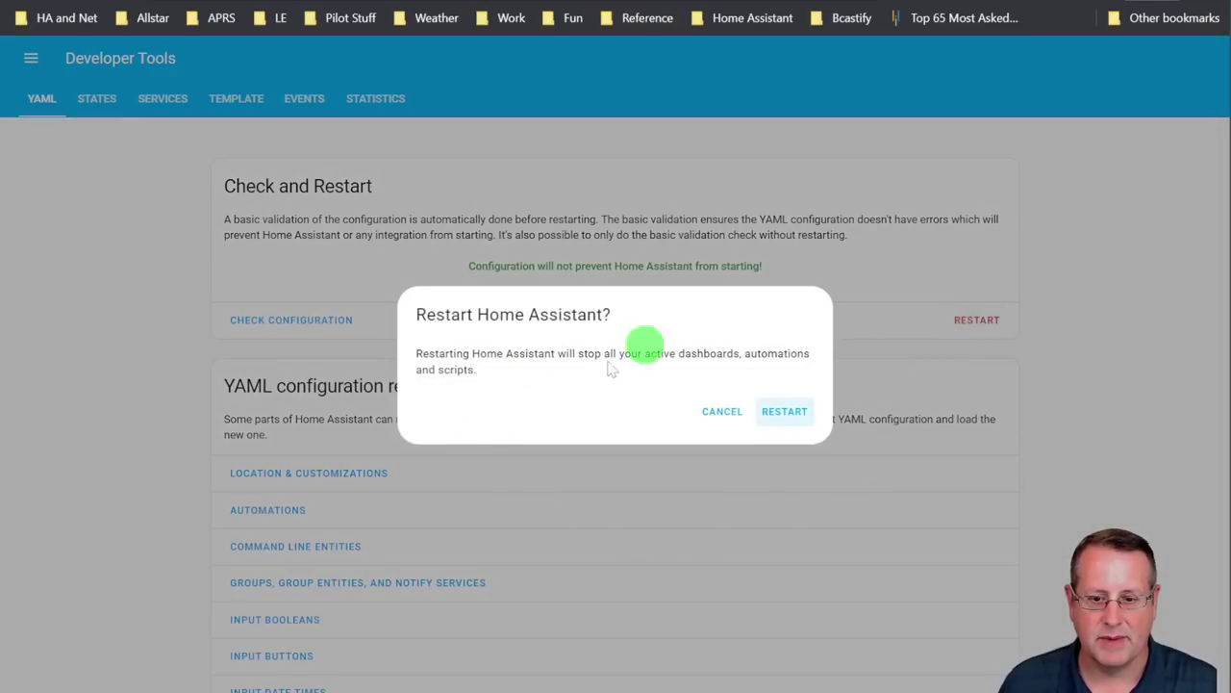
{"action": "left_click", "coordinate": [785, 412]}
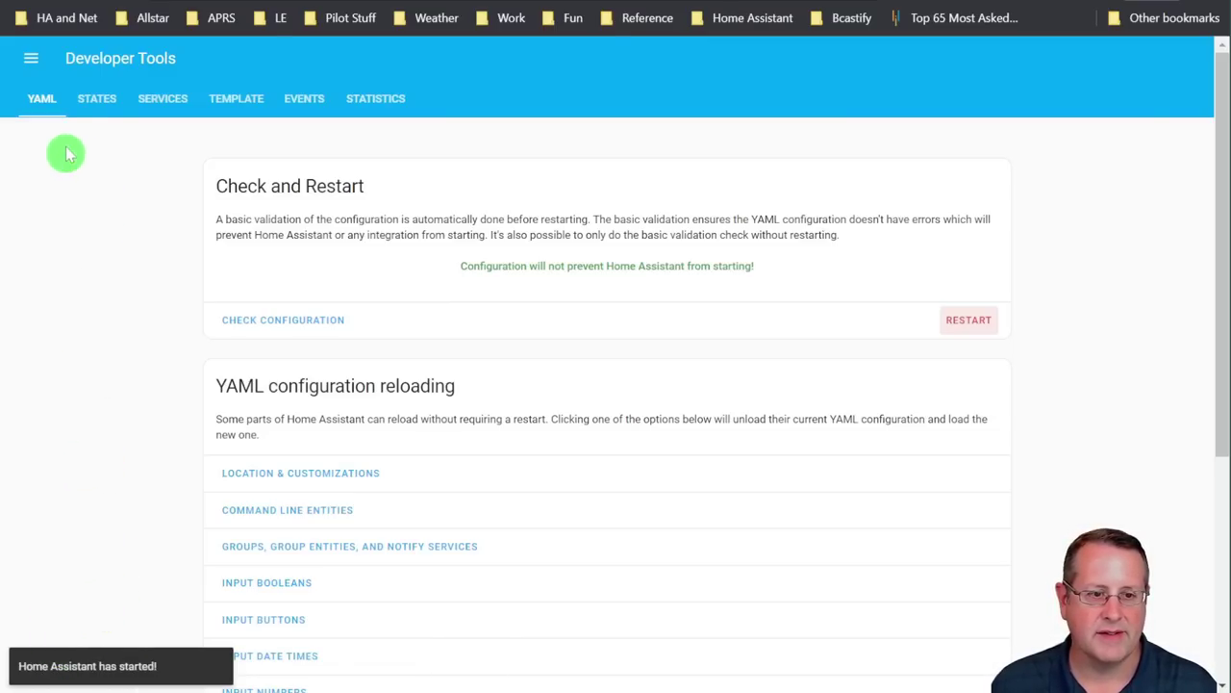
- Go to Settings > Devices & Services
{"action": "left_click", "coordinate": [31, 73]}
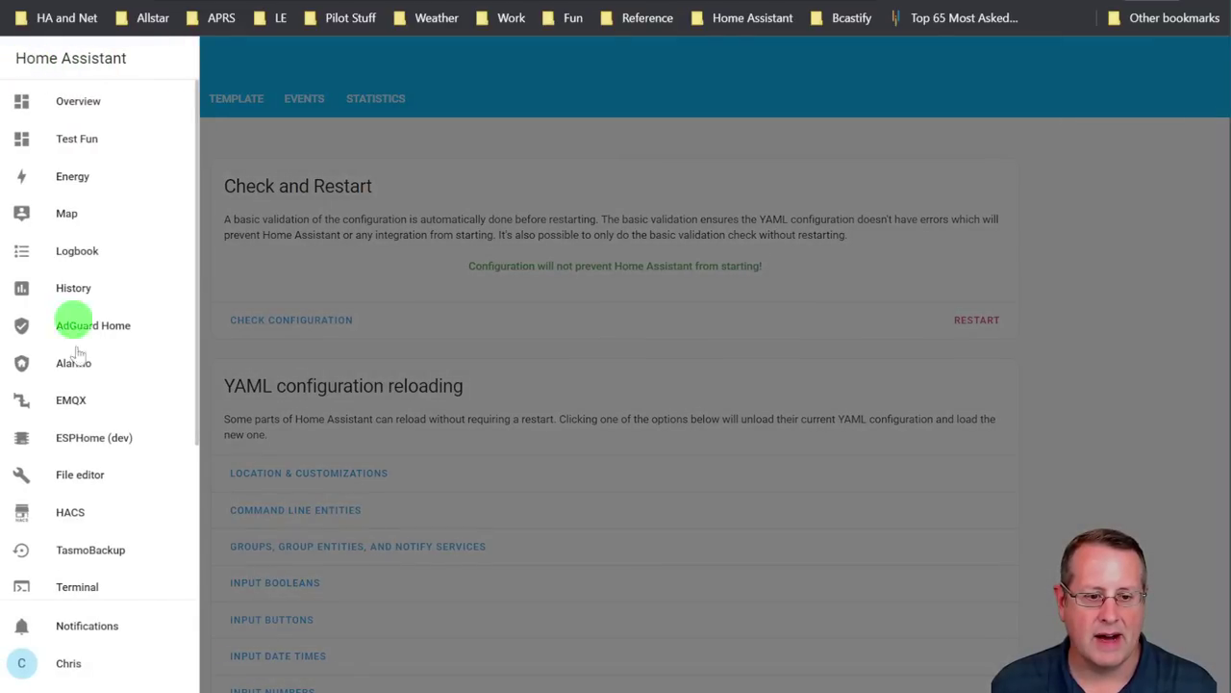
{"action": "scroll", "coordinate": [103, 493], "scroll_direction": "down", "scroll_amount": 2}
{"action": "left_click", "coordinate": [70, 568]}
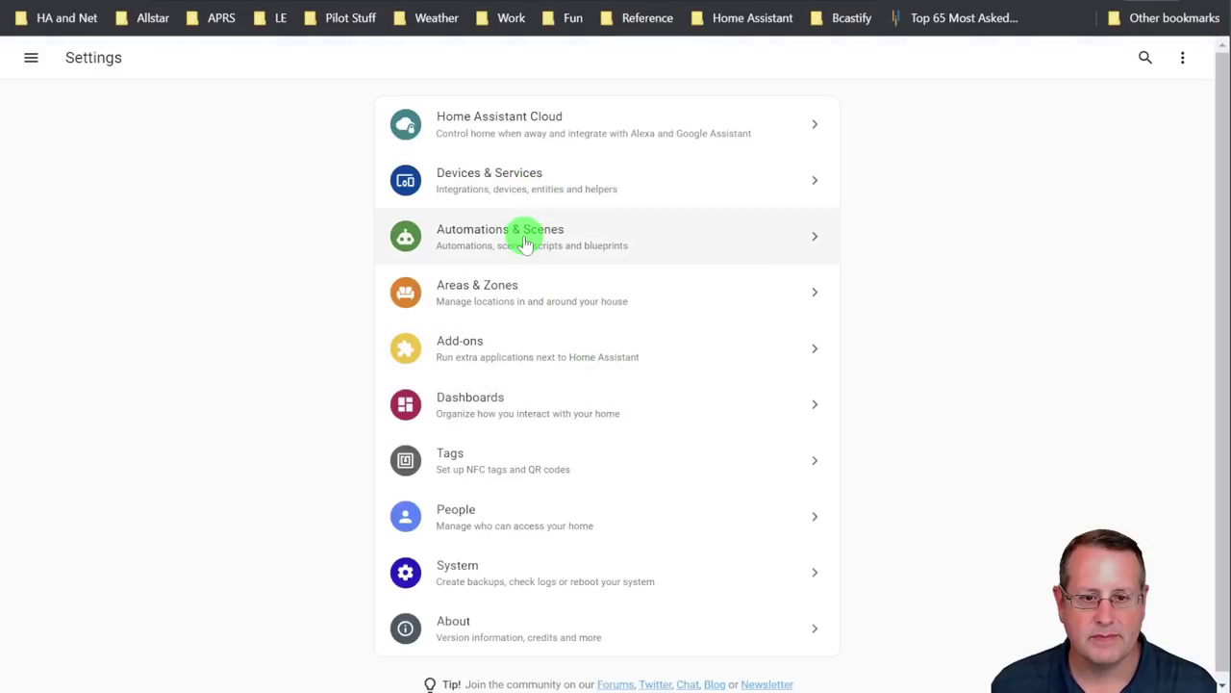
{"action": "left_click", "coordinate": [514, 189]}
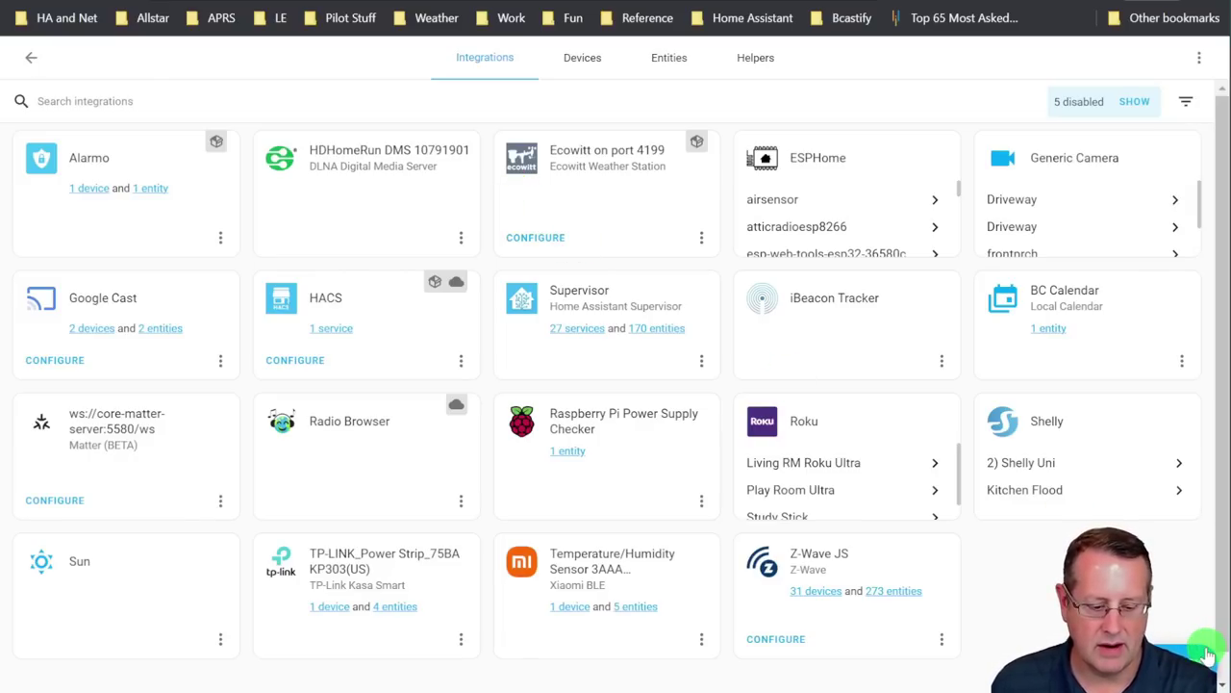
- Add the Watchman integration by searching 'wa' and finish its setup
{"action": "left_click", "coordinate": [1163, 676]}
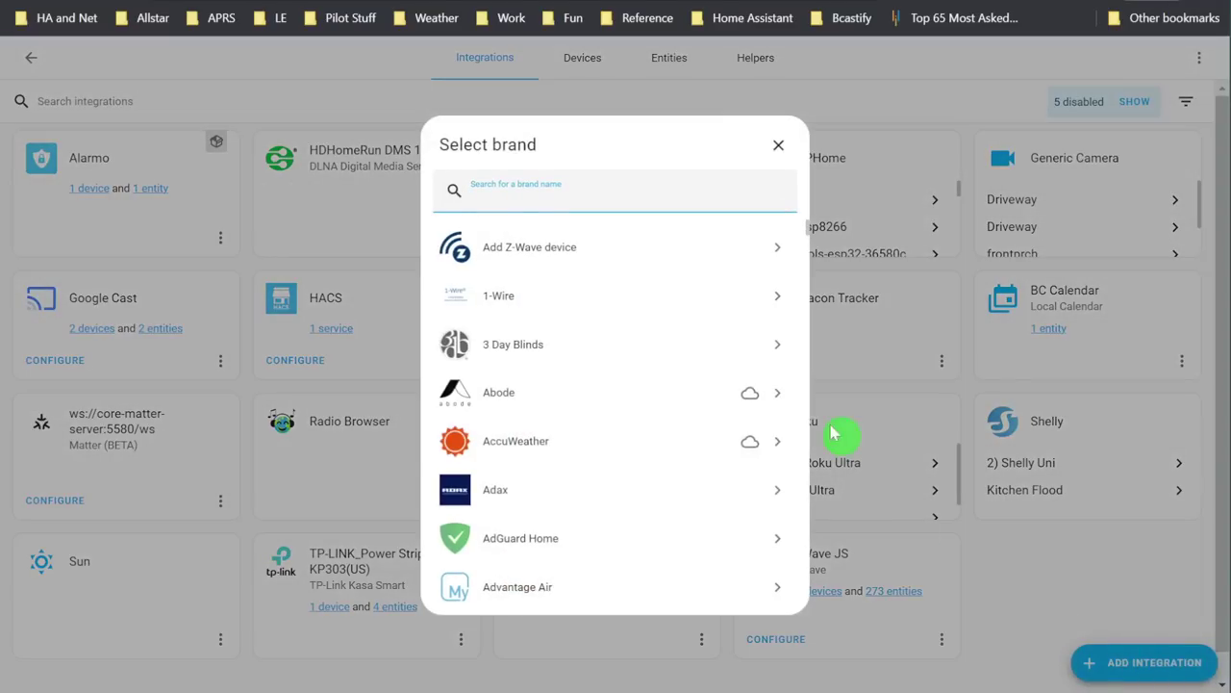
{"action": "type", "text": "wa"}
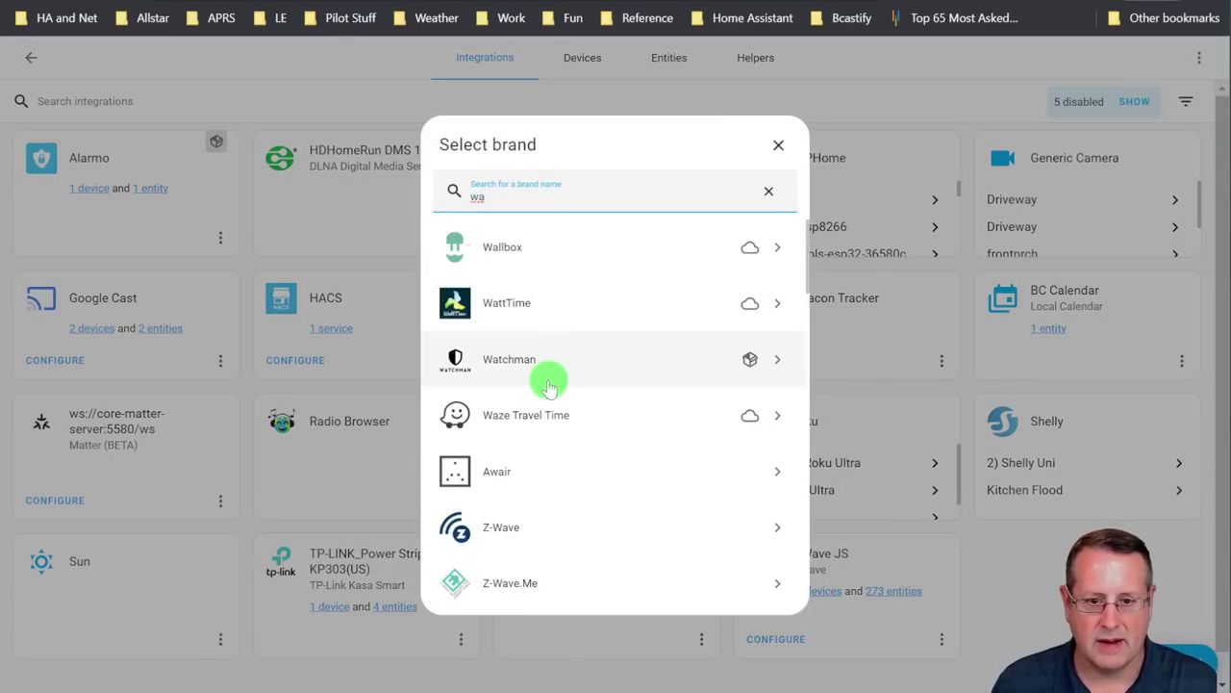
{"action": "left_click", "coordinate": [549, 371]}
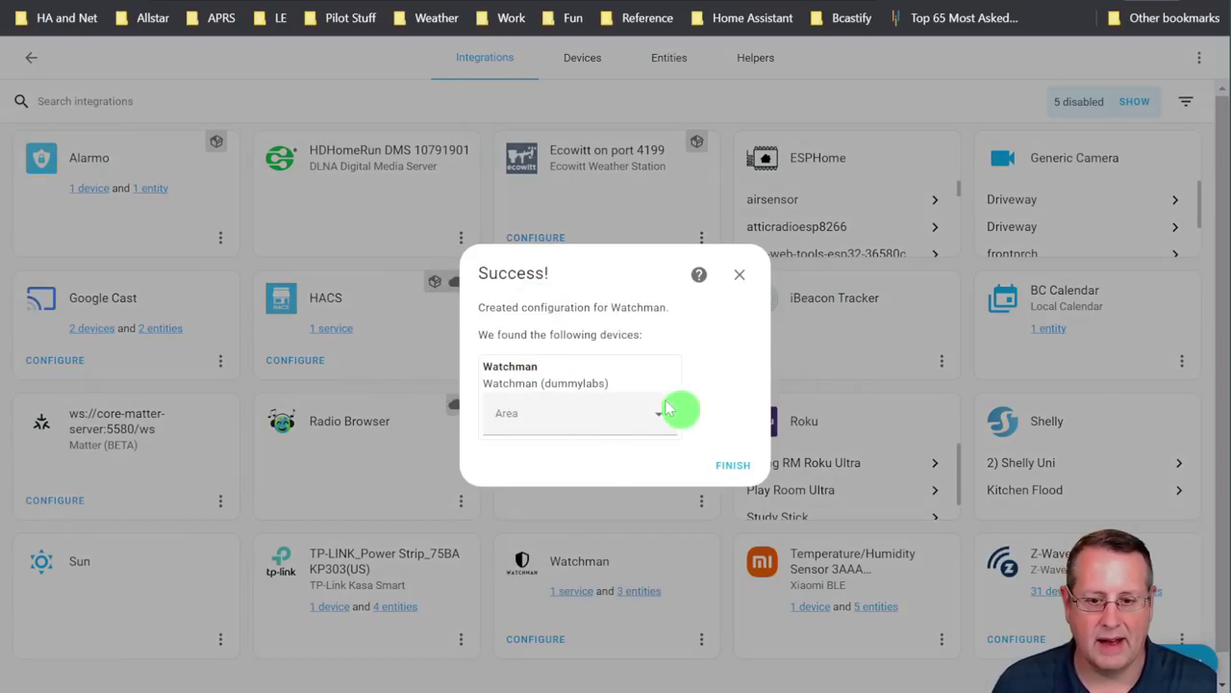
{"action": "left_click", "coordinate": [733, 464]}
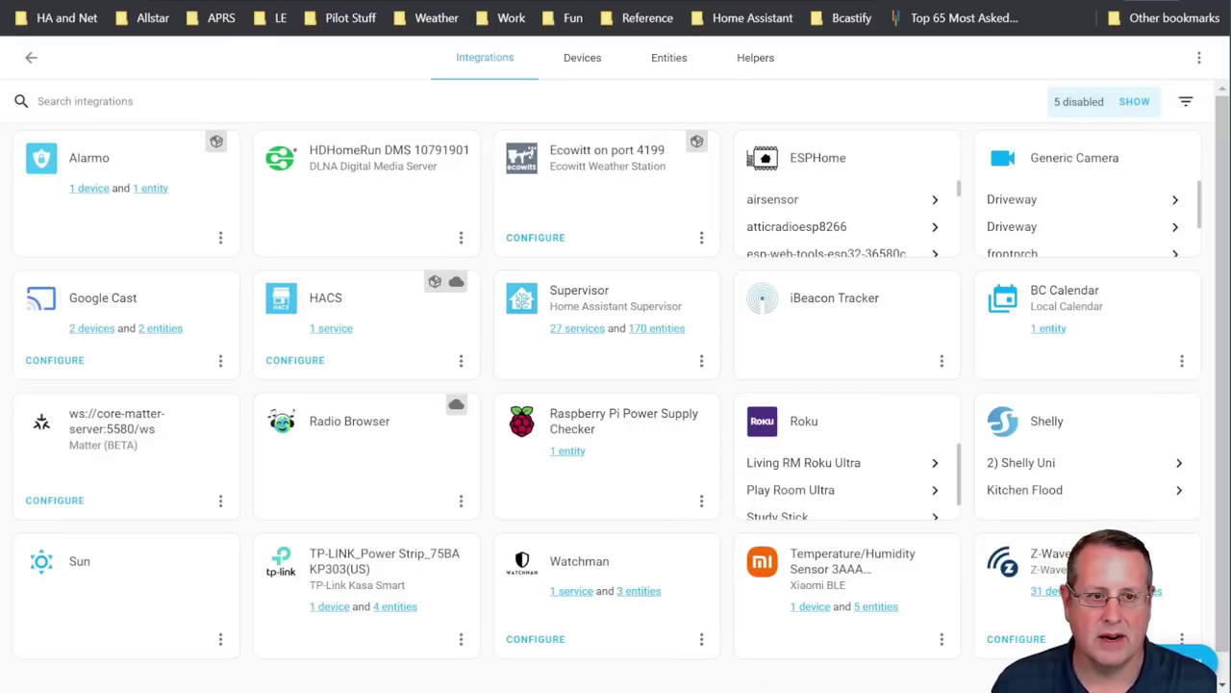
- Read the Watchman README's Configuration options table on GitHub, then return to Home Assistant
{"action": "left_click", "coordinate": [115, 2]}
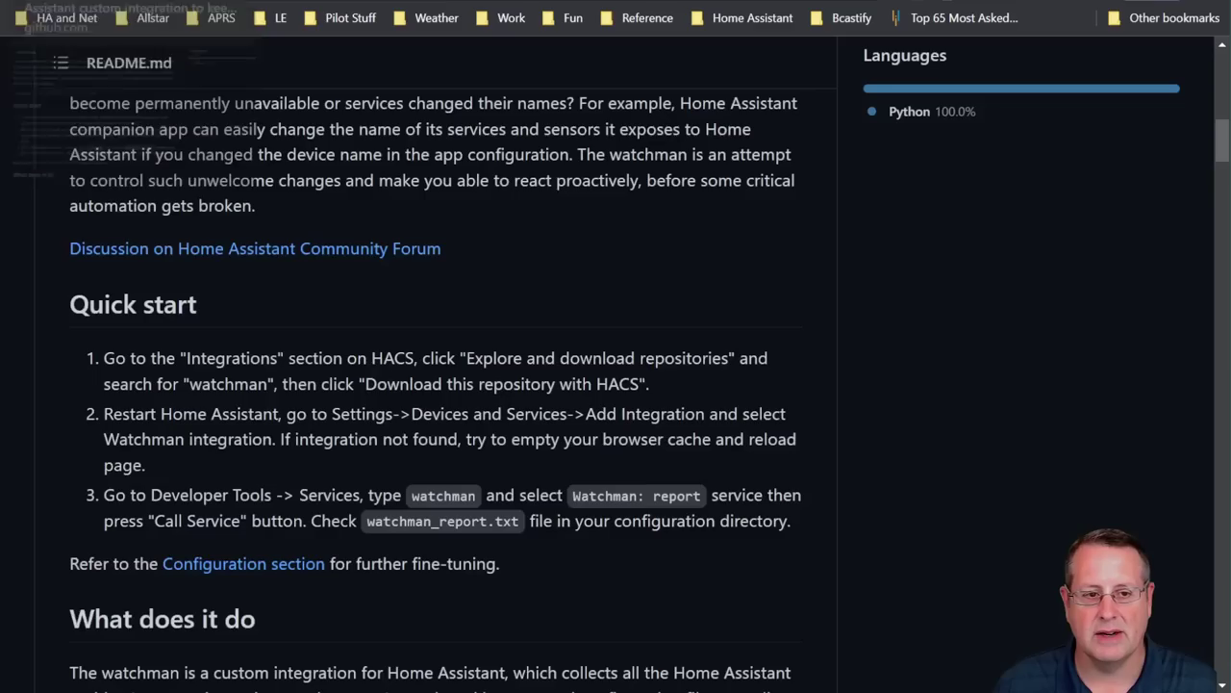
{"action": "scroll", "coordinate": [96, 258], "scroll_direction": "down", "scroll_amount": 4}
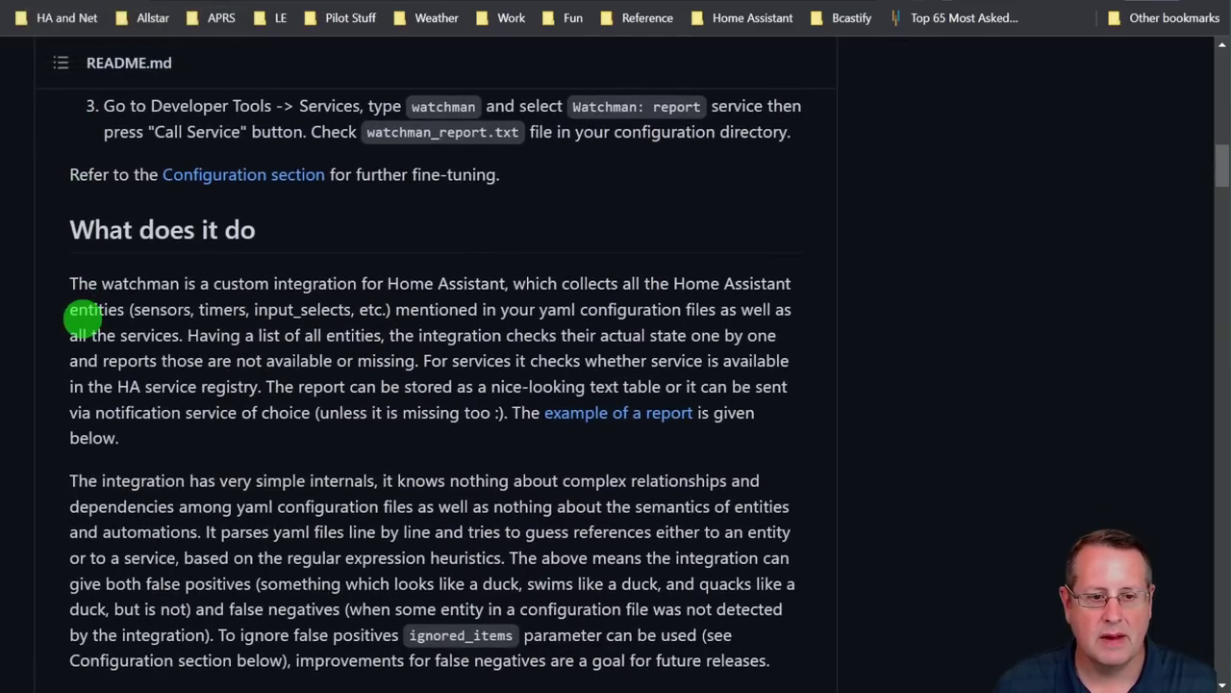
{"action": "scroll", "coordinate": [179, 429], "scroll_direction": "down", "scroll_amount": 1}
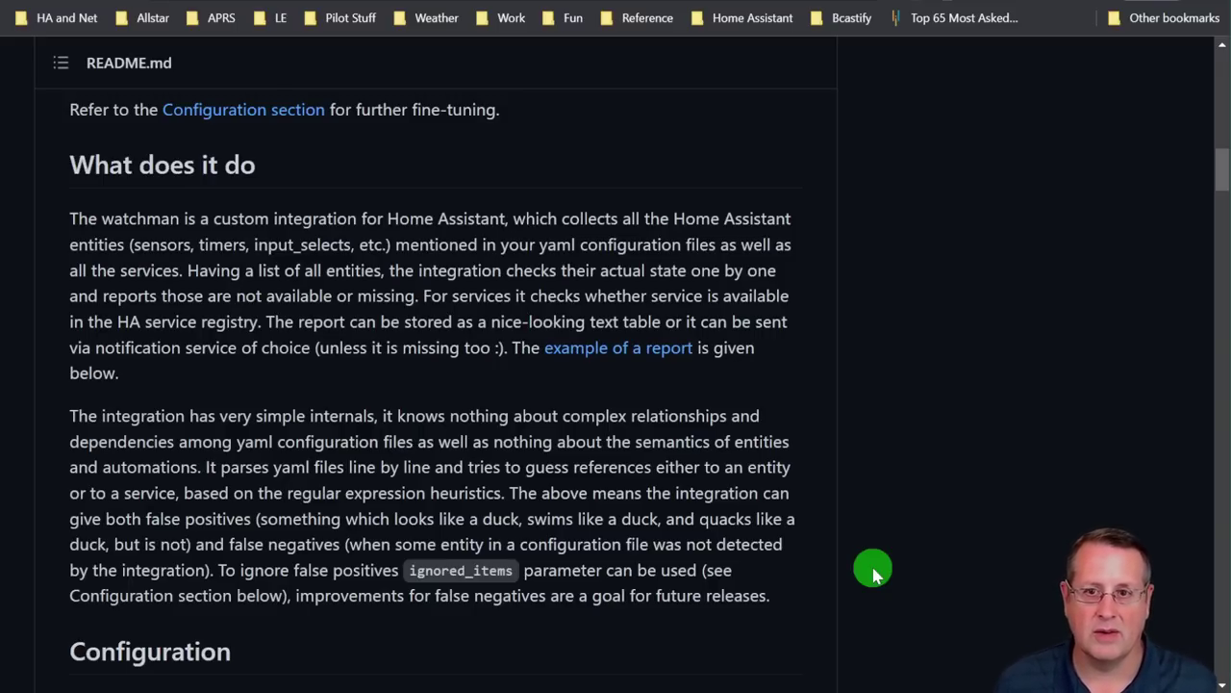
{"action": "scroll", "coordinate": [835, 459], "scroll_direction": "down", "scroll_amount": 1}
{"action": "scroll", "coordinate": [835, 459], "scroll_direction": "down", "scroll_amount": 4}
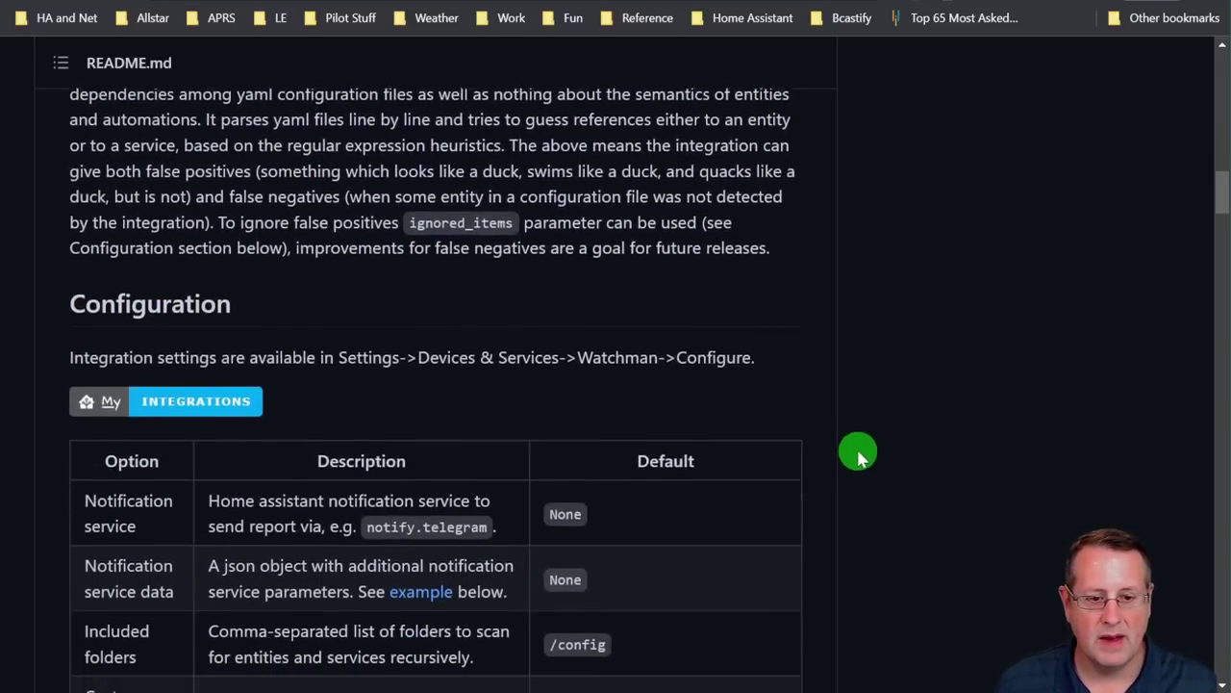
{"action": "scroll", "coordinate": [703, 510], "scroll_direction": "down", "scroll_amount": 2}
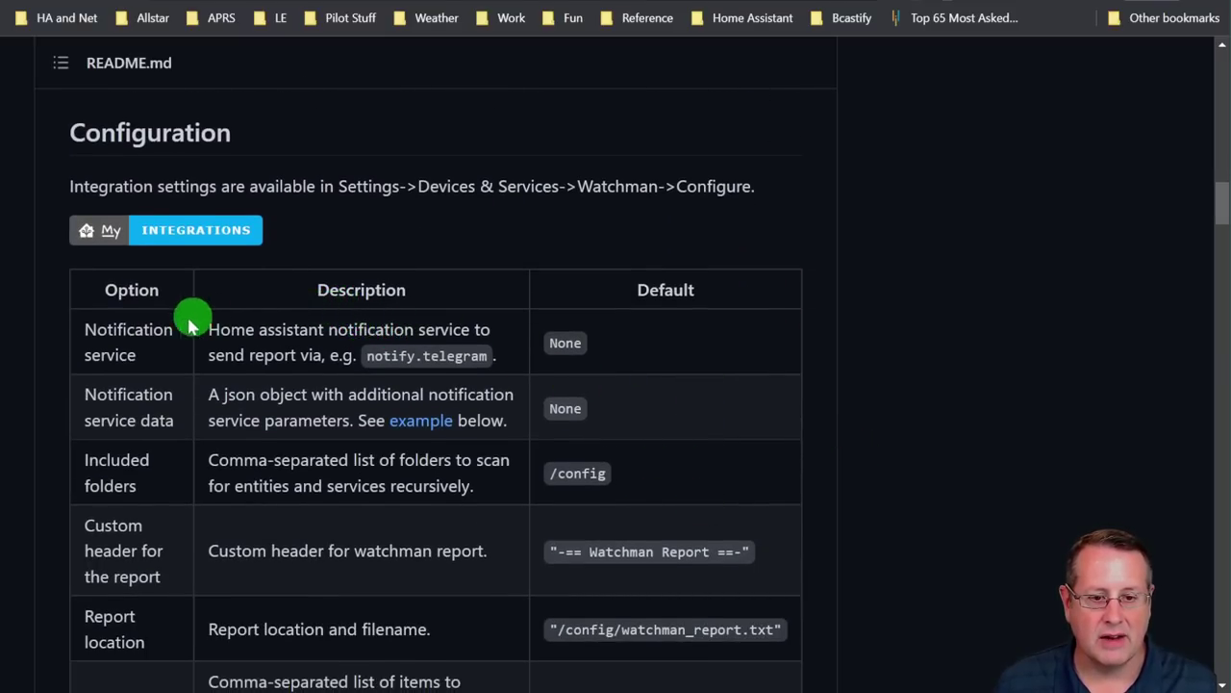
{"action": "scroll", "coordinate": [110, 395], "scroll_direction": "down", "scroll_amount": 1}
{"action": "scroll", "coordinate": [109, 412], "scroll_direction": "down", "scroll_amount": 4}
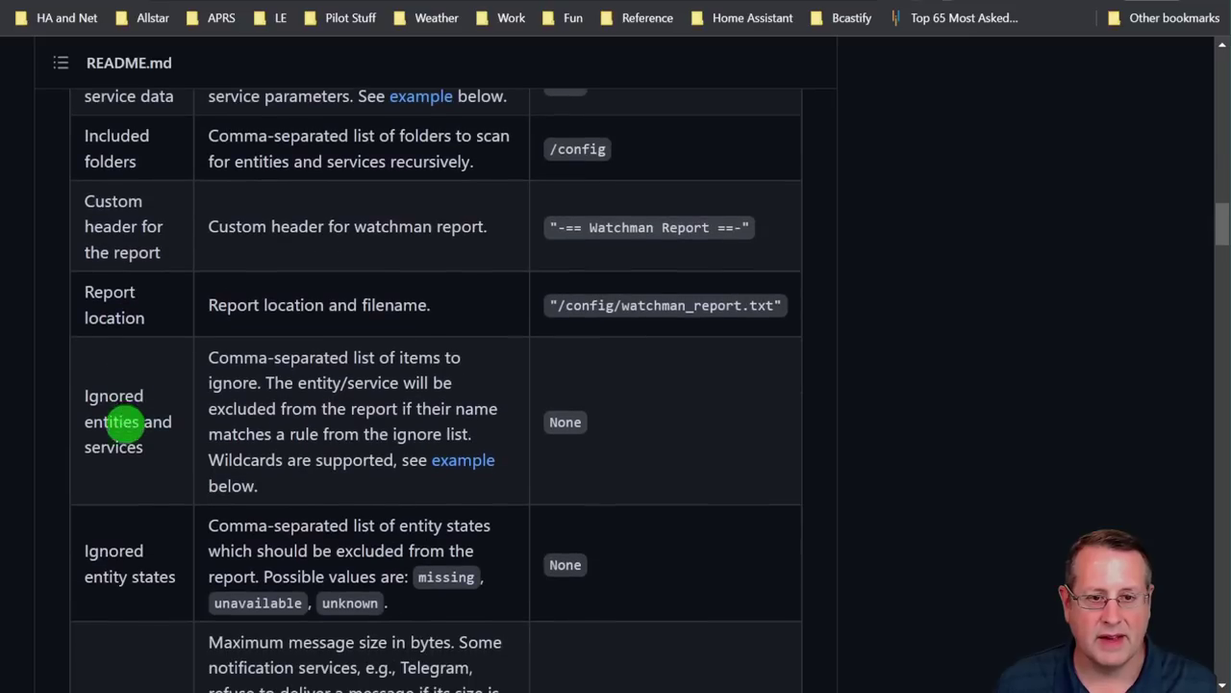
{"action": "key", "text": "ctrl+Tab"}
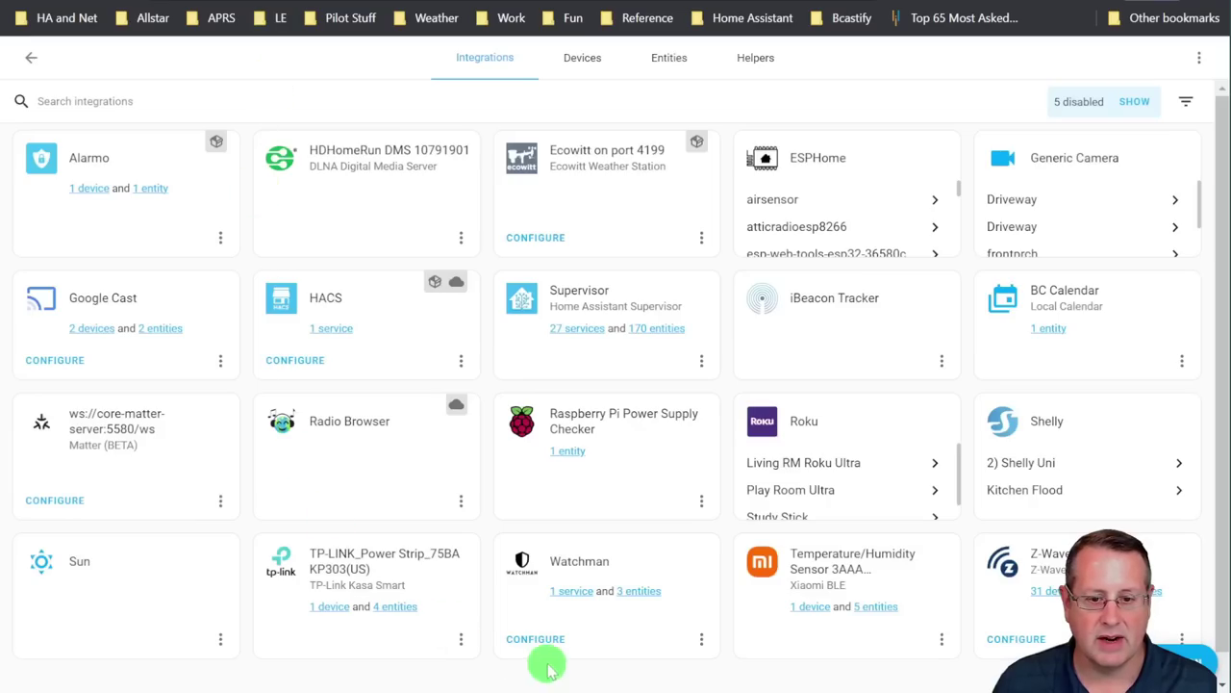
- Open the Watchman card's CONFIGURE dialog, zoom in, and review its options
{"action": "scroll", "coordinate": [574, 646], "scroll_direction": "down", "scroll_amount": 1}
{"action": "left_click", "coordinate": [536, 612]}
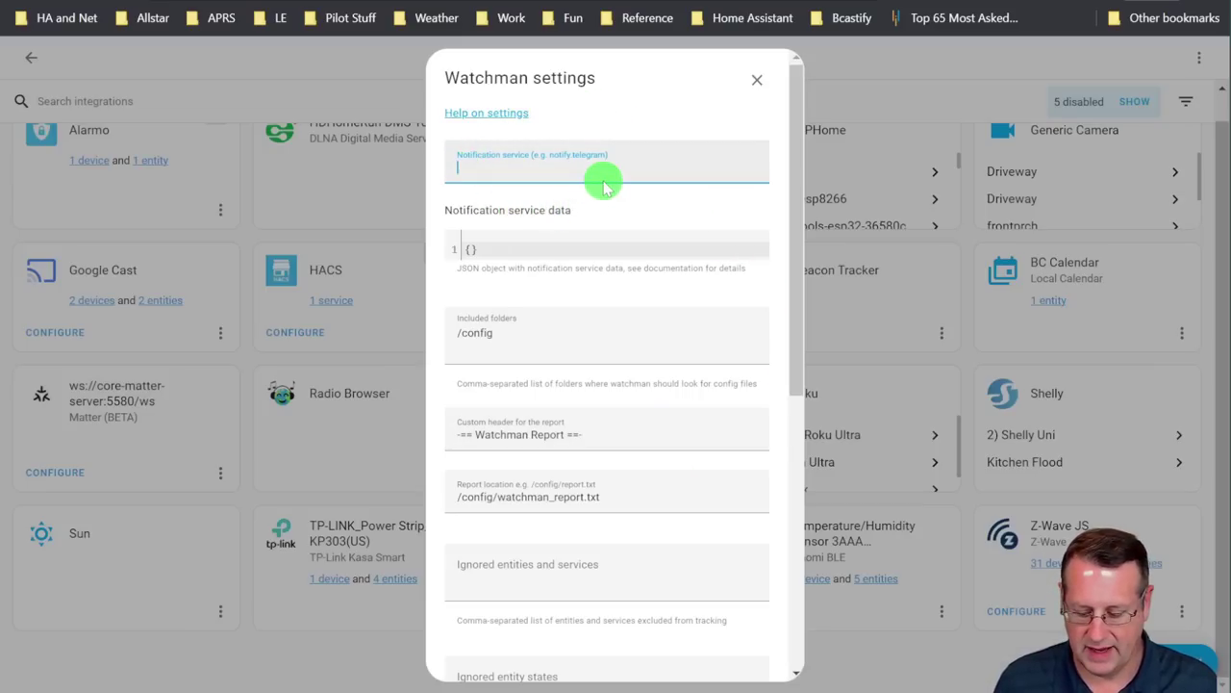
{"action": "key", "text": "ctrl+plus"}
{"action": "key", "text": "ctrl+plus"}
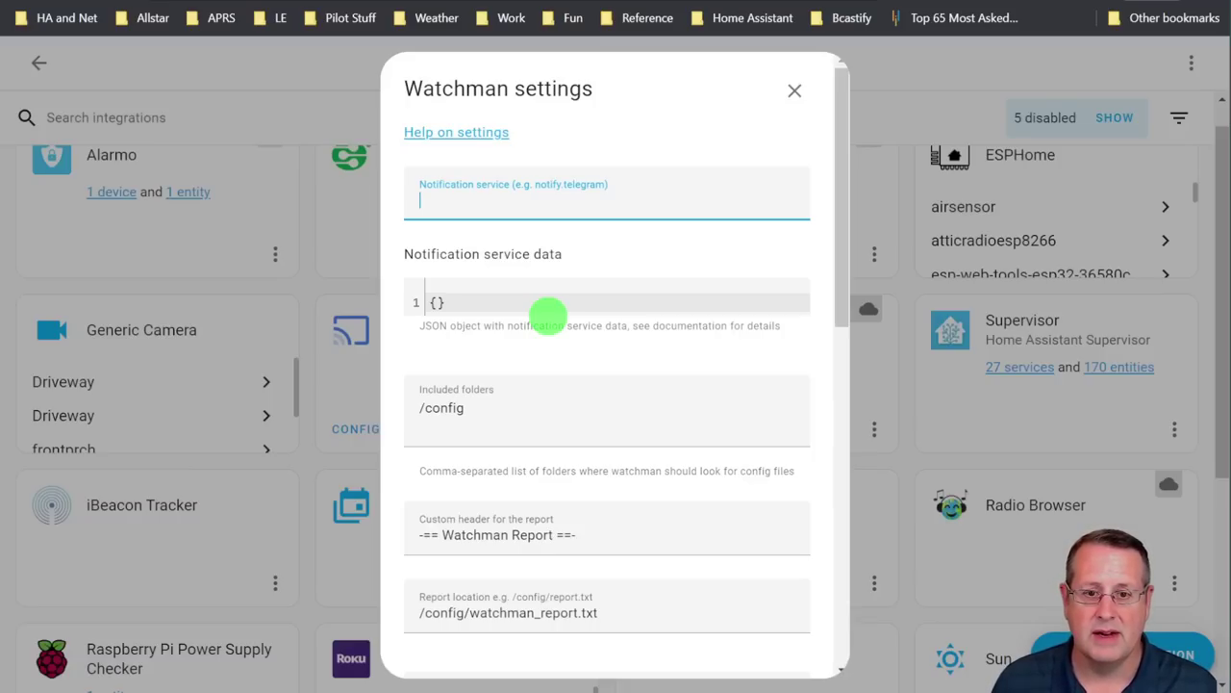
{"action": "scroll", "coordinate": [610, 369], "scroll_direction": "down", "scroll_amount": 1}
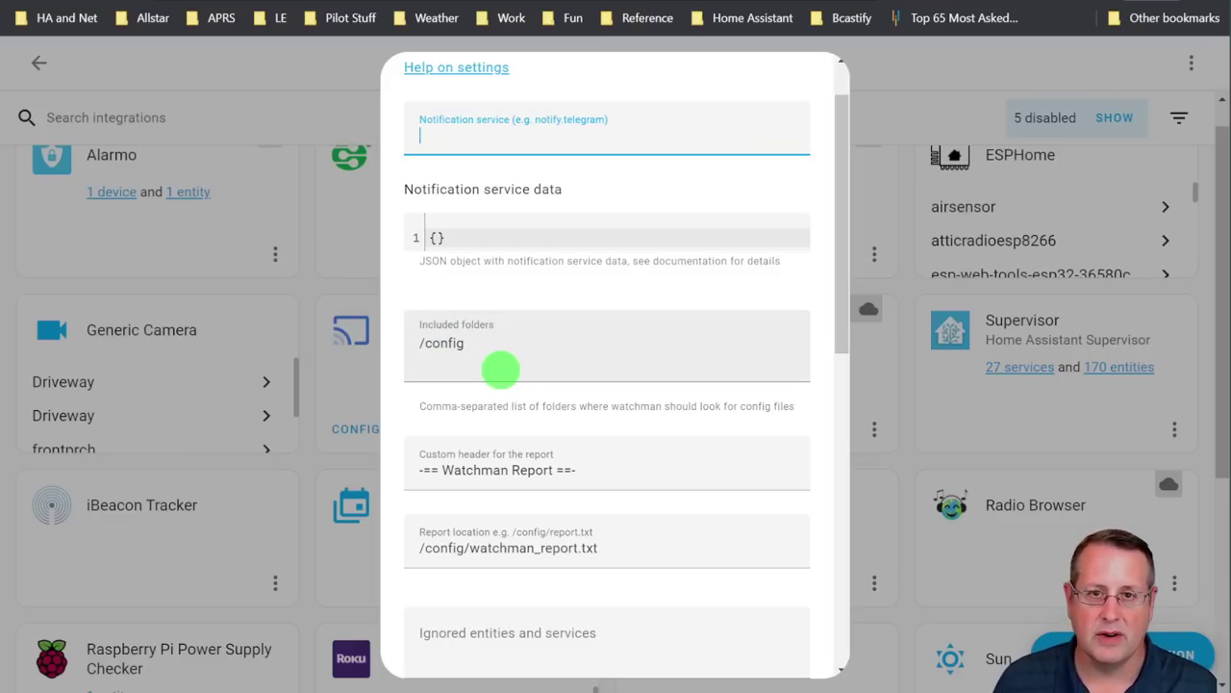
{"action": "scroll", "coordinate": [500, 368], "scroll_direction": "down", "scroll_amount": 2}
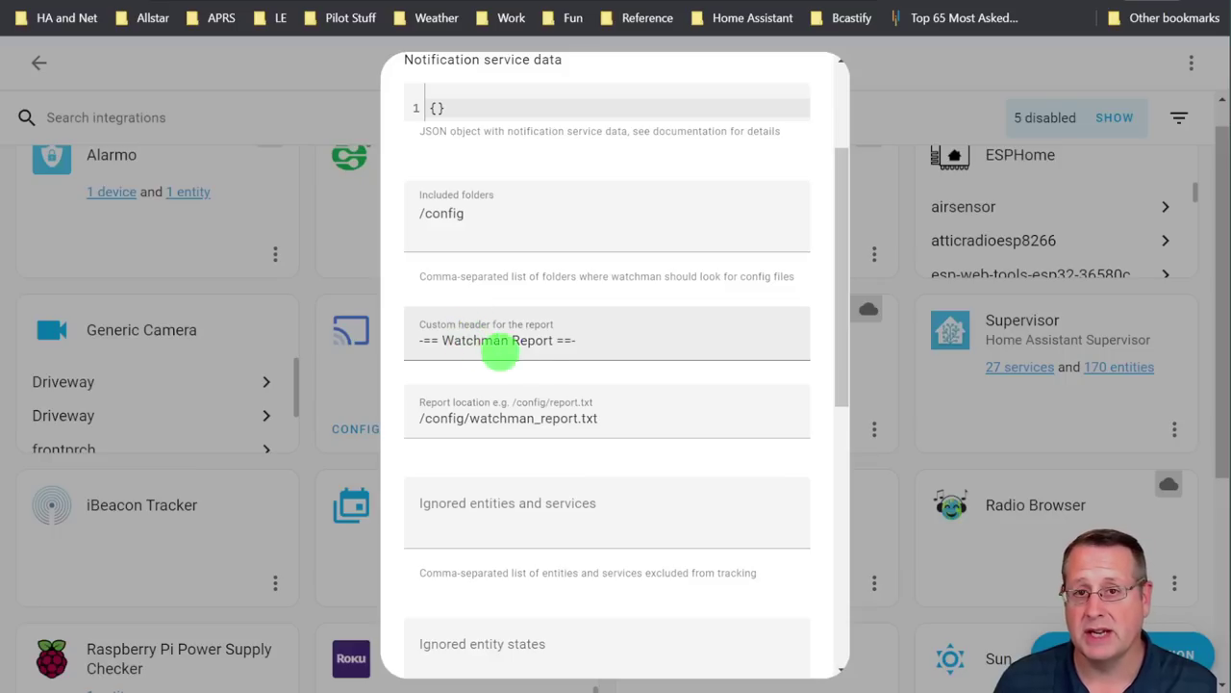
{"action": "scroll", "coordinate": [495, 434], "scroll_direction": "down", "scroll_amount": 1}
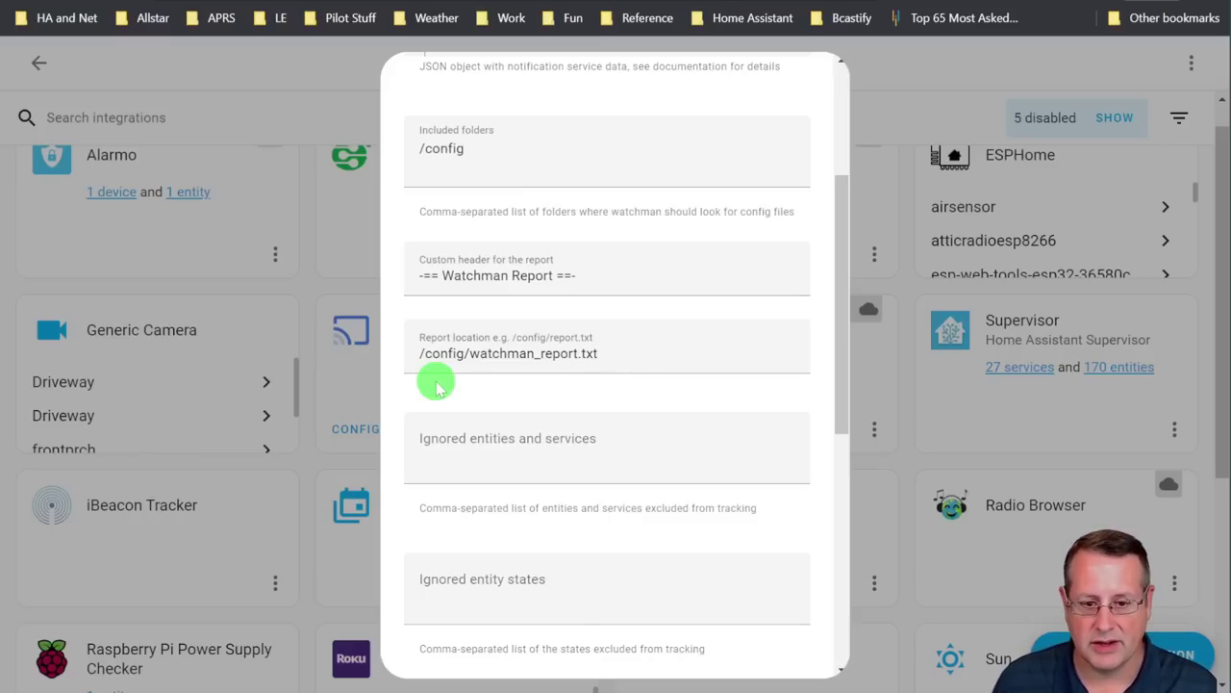
{"action": "scroll", "coordinate": [542, 442], "scroll_direction": "down", "scroll_amount": 1}
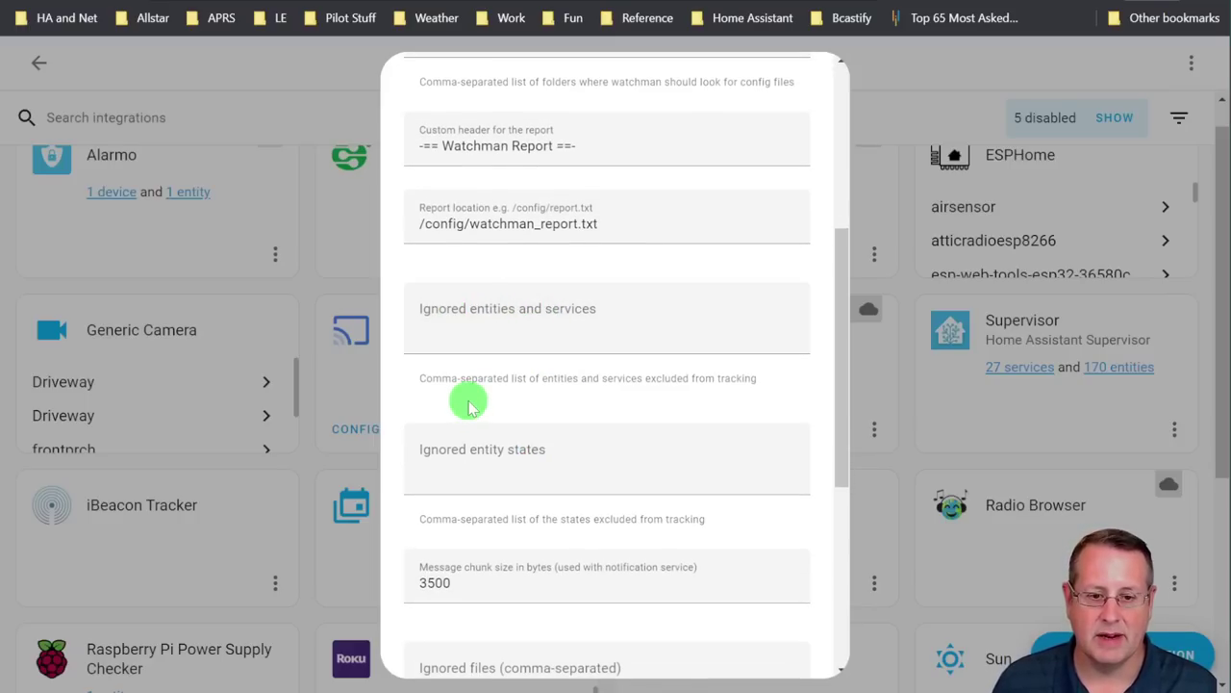
{"action": "scroll", "coordinate": [469, 407], "scroll_direction": "down", "scroll_amount": 1}
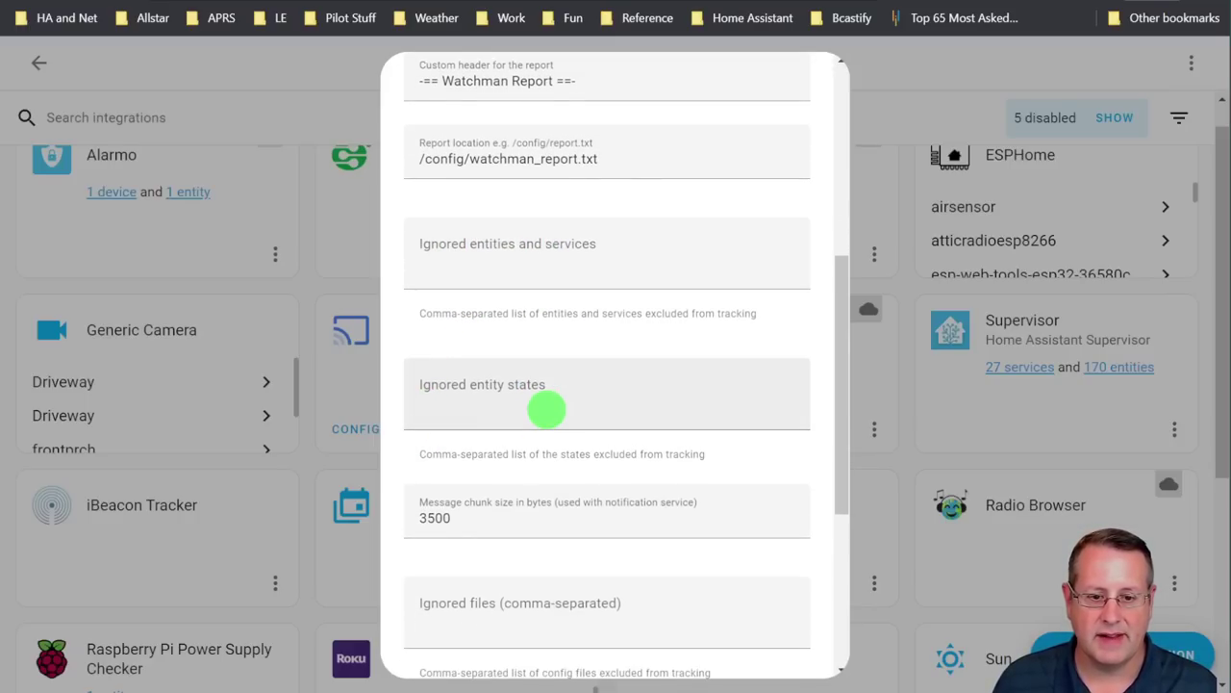
{"action": "scroll", "coordinate": [546, 410], "scroll_direction": "down", "scroll_amount": 1}
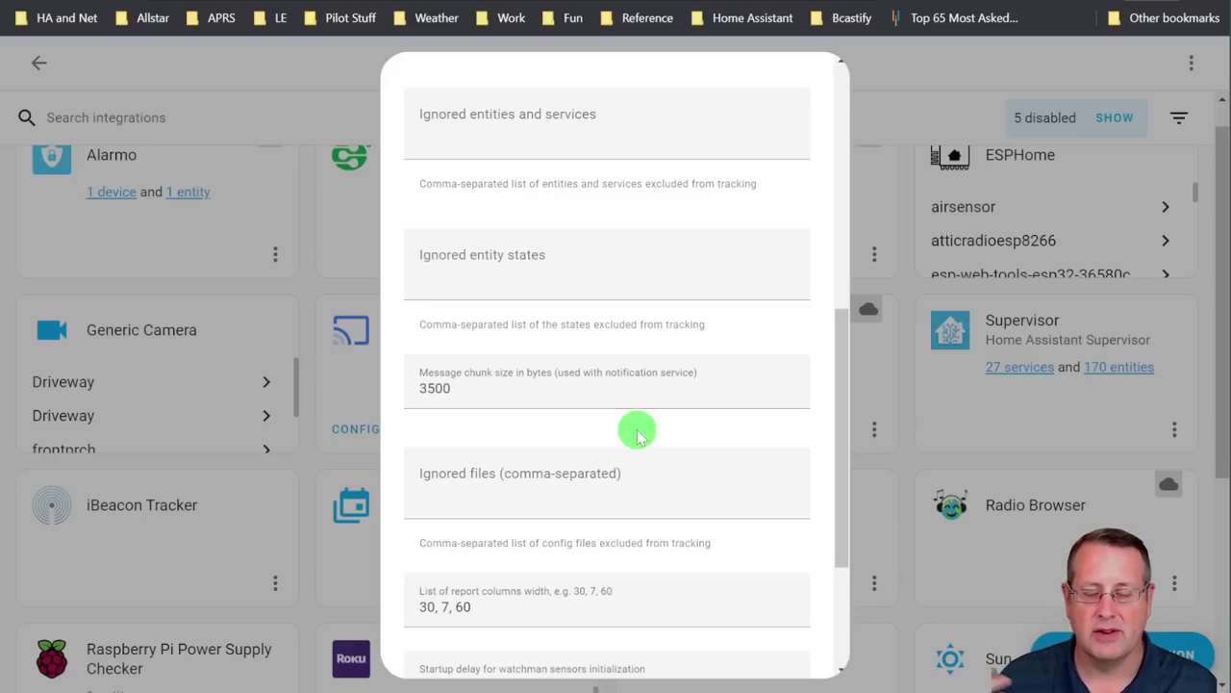
- Review the remaining Watchman options, submit them and close the Success dialog
{"action": "scroll", "coordinate": [712, 400], "scroll_direction": "down", "scroll_amount": 1}
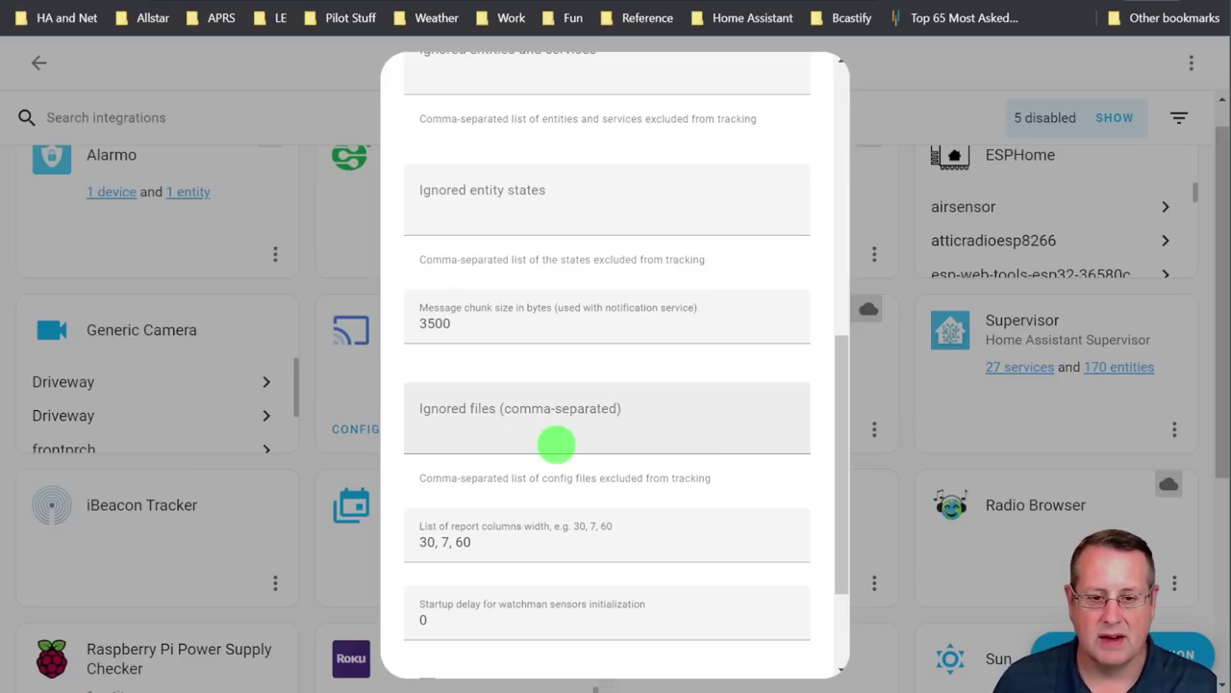
{"action": "scroll", "coordinate": [669, 435], "scroll_direction": "down", "scroll_amount": 2}
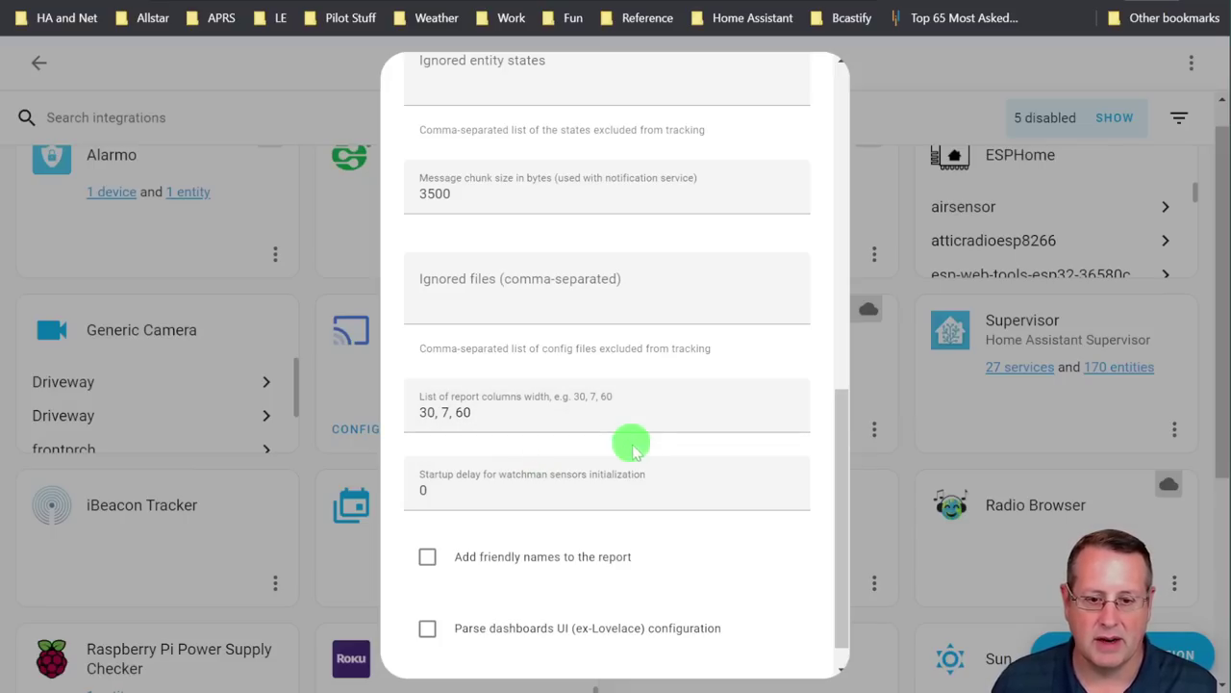
{"action": "scroll", "coordinate": [596, 462], "scroll_direction": "down", "scroll_amount": 1}
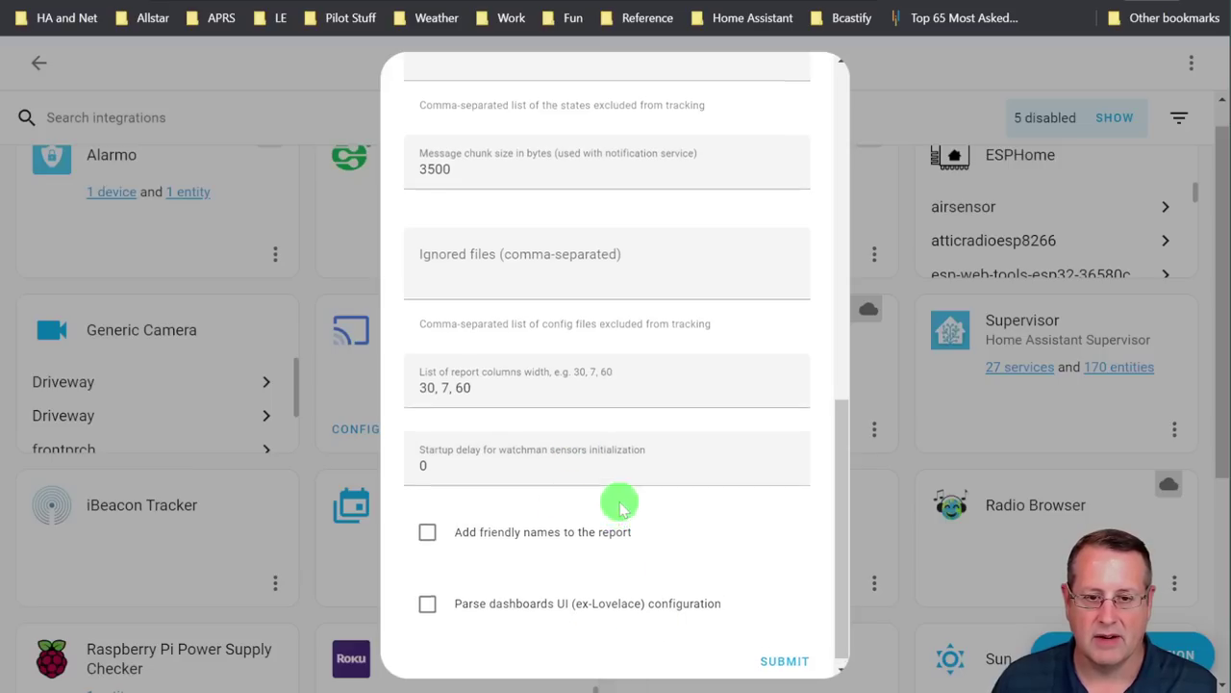
{"action": "scroll", "coordinate": [621, 504], "scroll_direction": "up", "scroll_amount": 10}
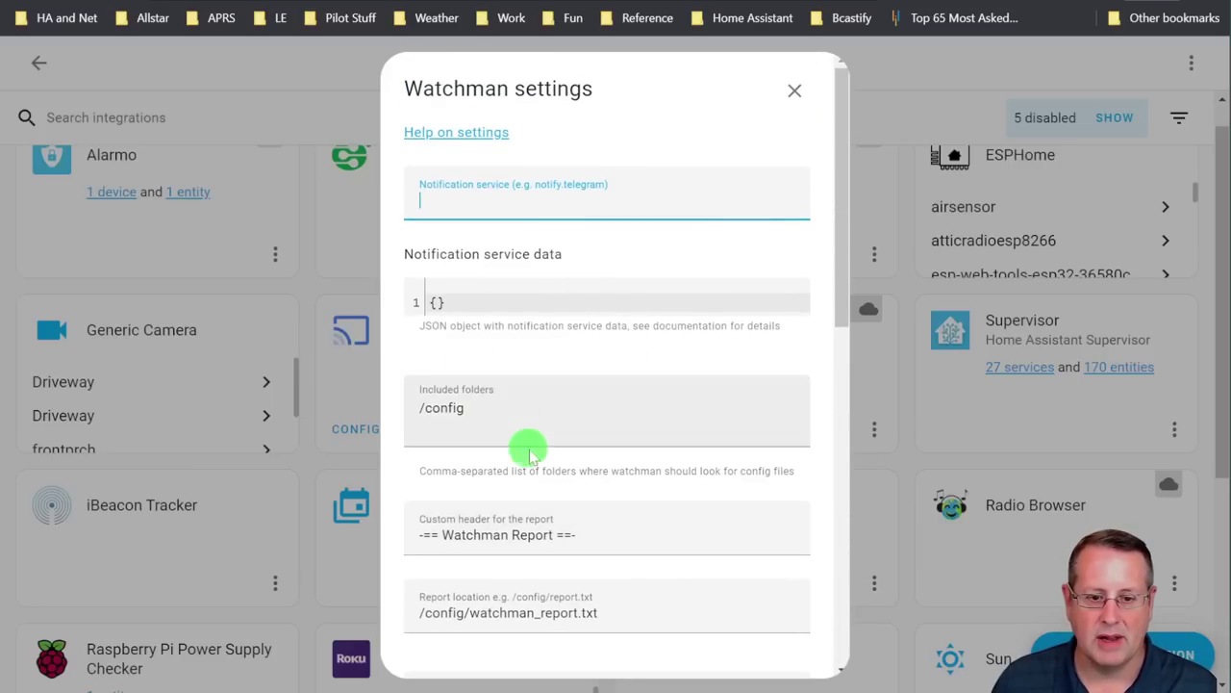
{"action": "scroll", "coordinate": [564, 485], "scroll_direction": "down", "scroll_amount": 5}
{"action": "scroll", "coordinate": [564, 486], "scroll_direction": "down", "scroll_amount": 4}
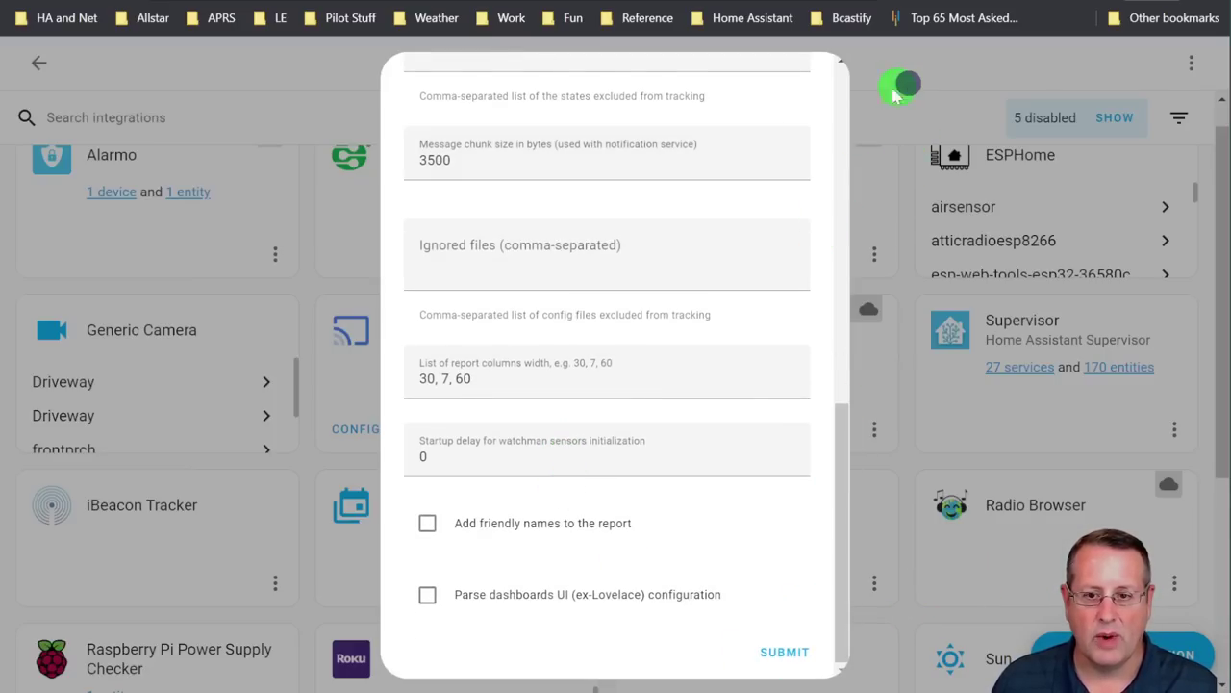
{"action": "left_click", "coordinate": [795, 647]}
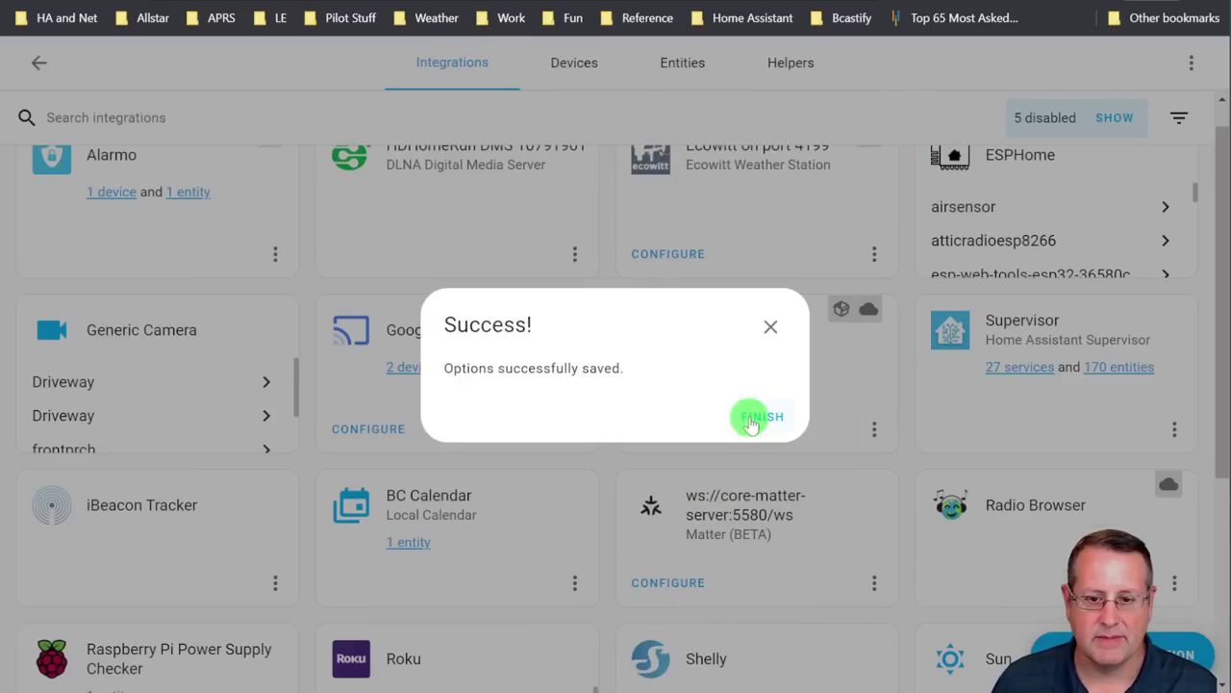
{"action": "left_click", "coordinate": [751, 414]}
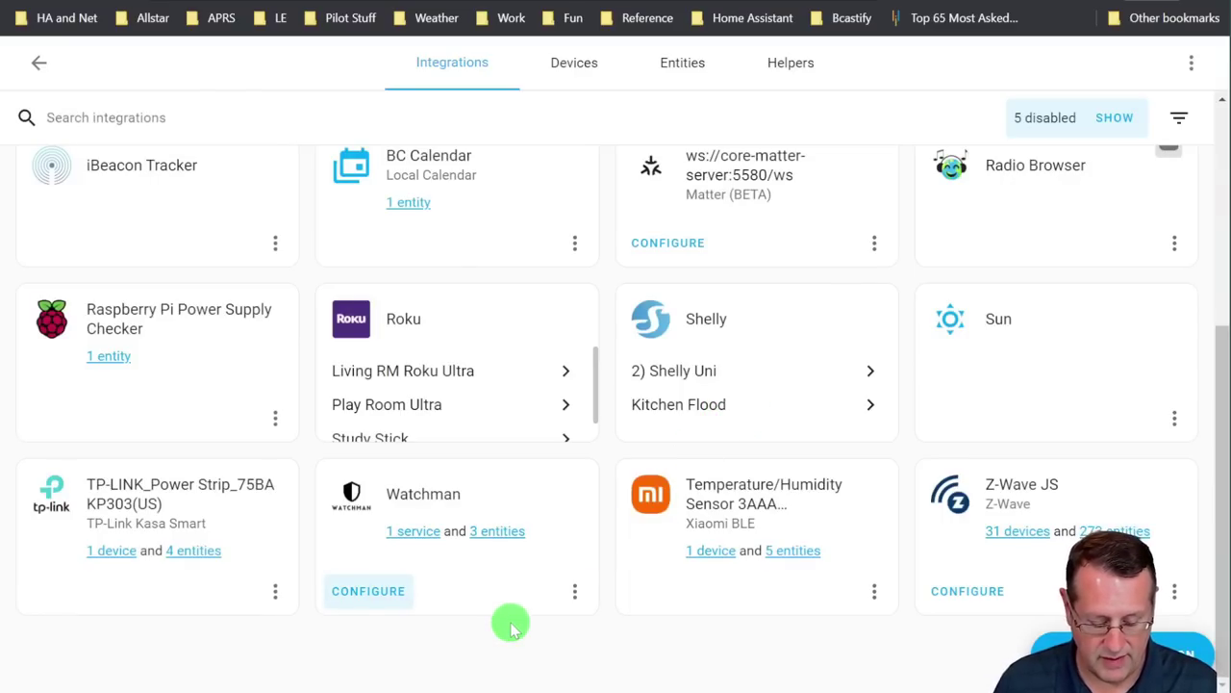
- Open Developer Tools with 'cdeve' and switch to the Services tab
{"action": "type", "text": "c"}
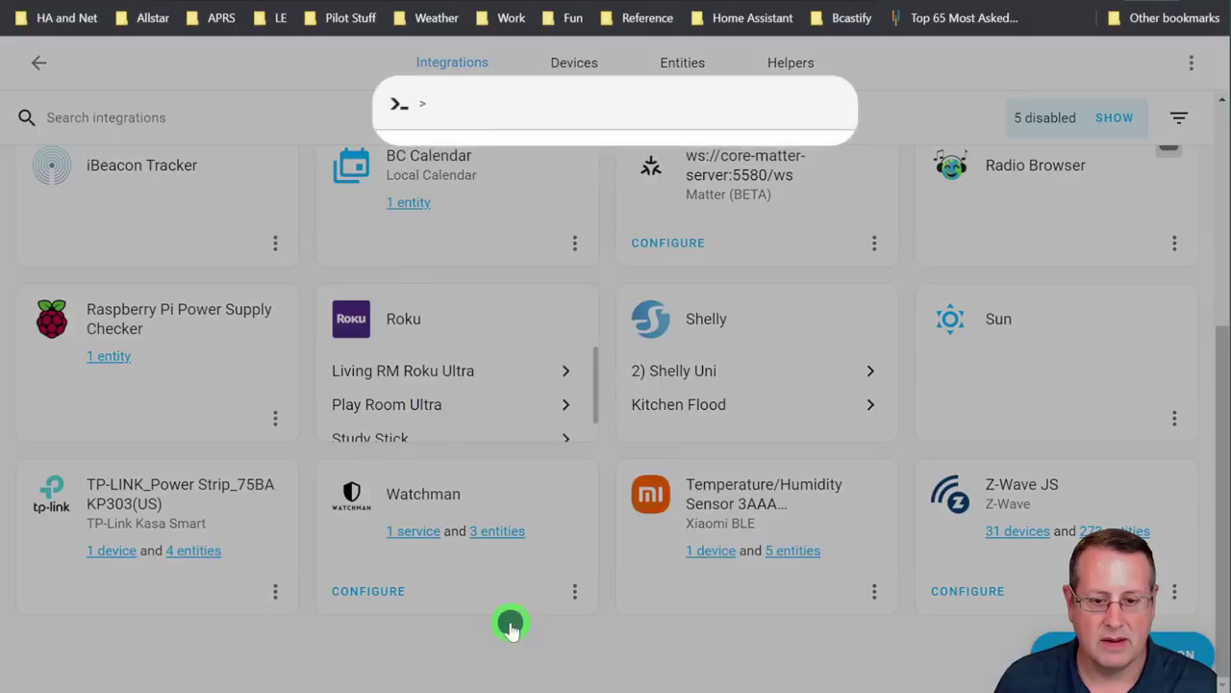
{"action": "type", "text": "deve"}
{"action": "key", "text": "Return"}
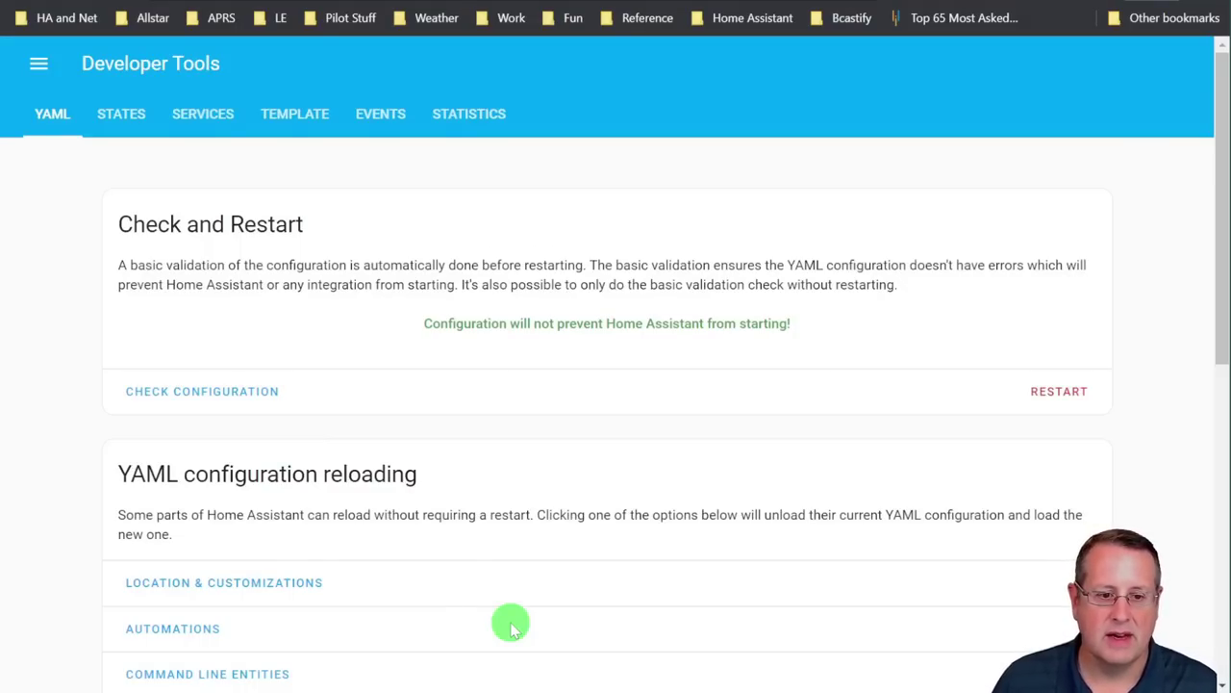
{"action": "left_click", "coordinate": [209, 127]}
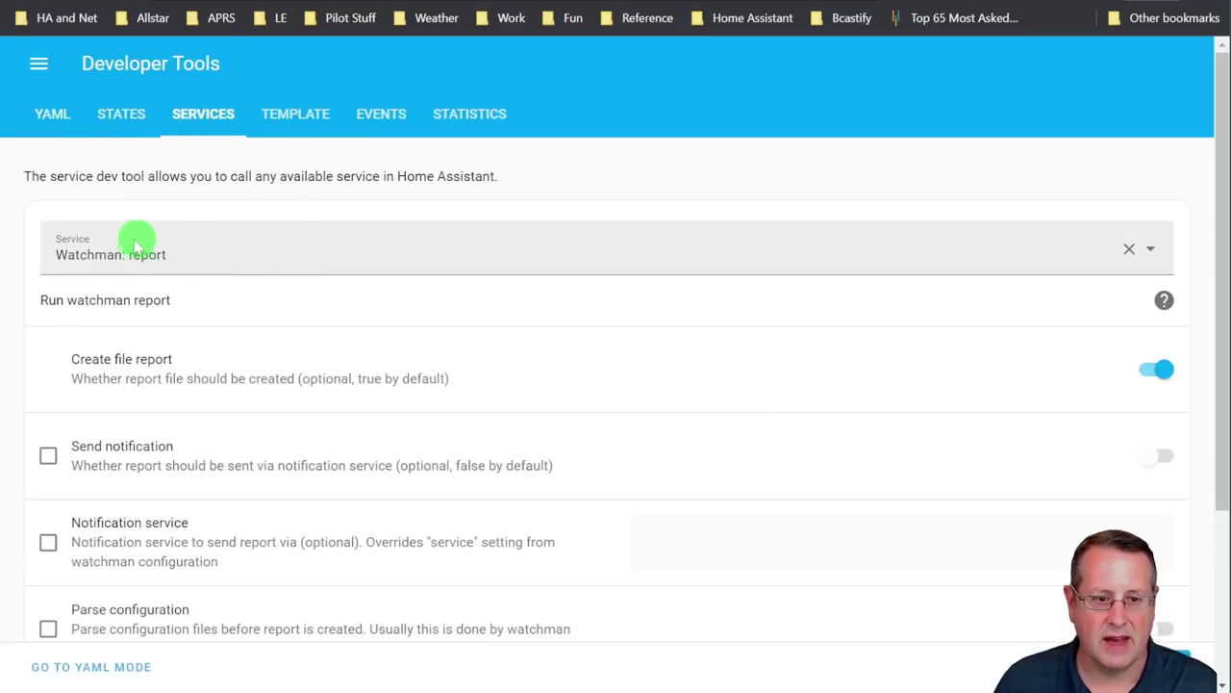
- Replace the service with Watchman: report and review its options, including Create file report
{"action": "left_click", "coordinate": [50, 240]}
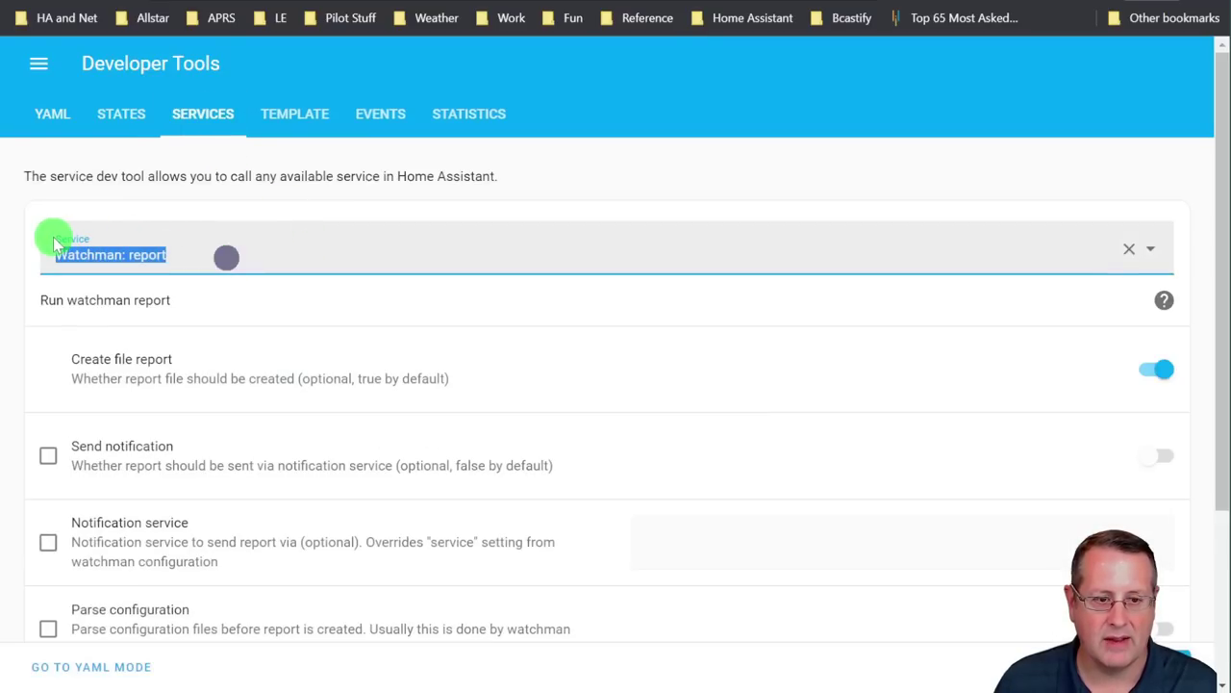
{"action": "key", "text": "BackSpace"}
{"action": "type", "text": "watch"}
{"action": "key", "text": "Down"}
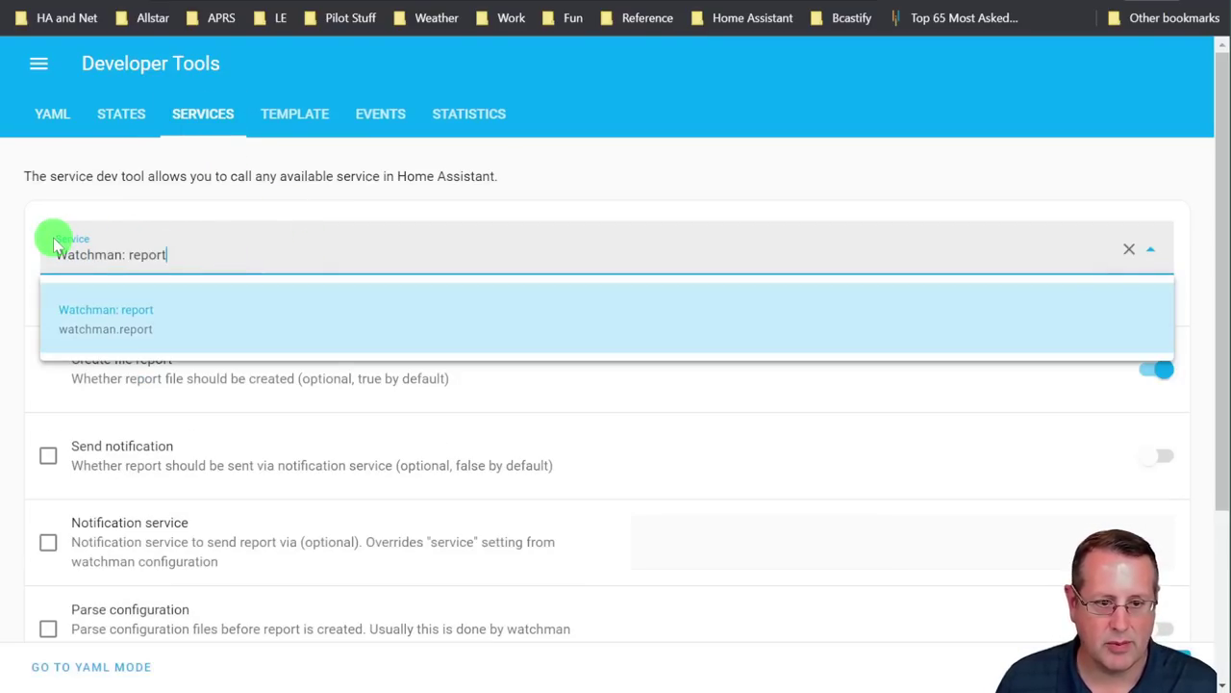
{"action": "key", "text": "Return"}
{"action": "scroll", "coordinate": [497, 414], "scroll_direction": "down", "scroll_amount": 2}
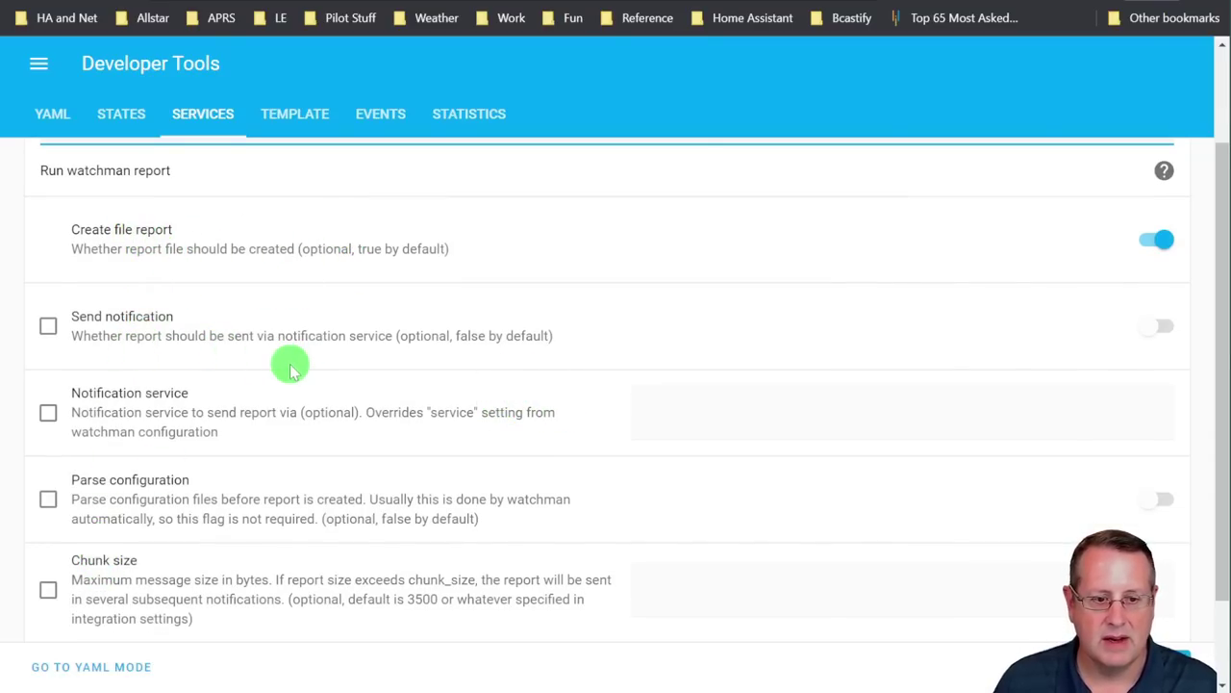
{"action": "scroll", "coordinate": [284, 372], "scroll_direction": "down", "scroll_amount": 2}
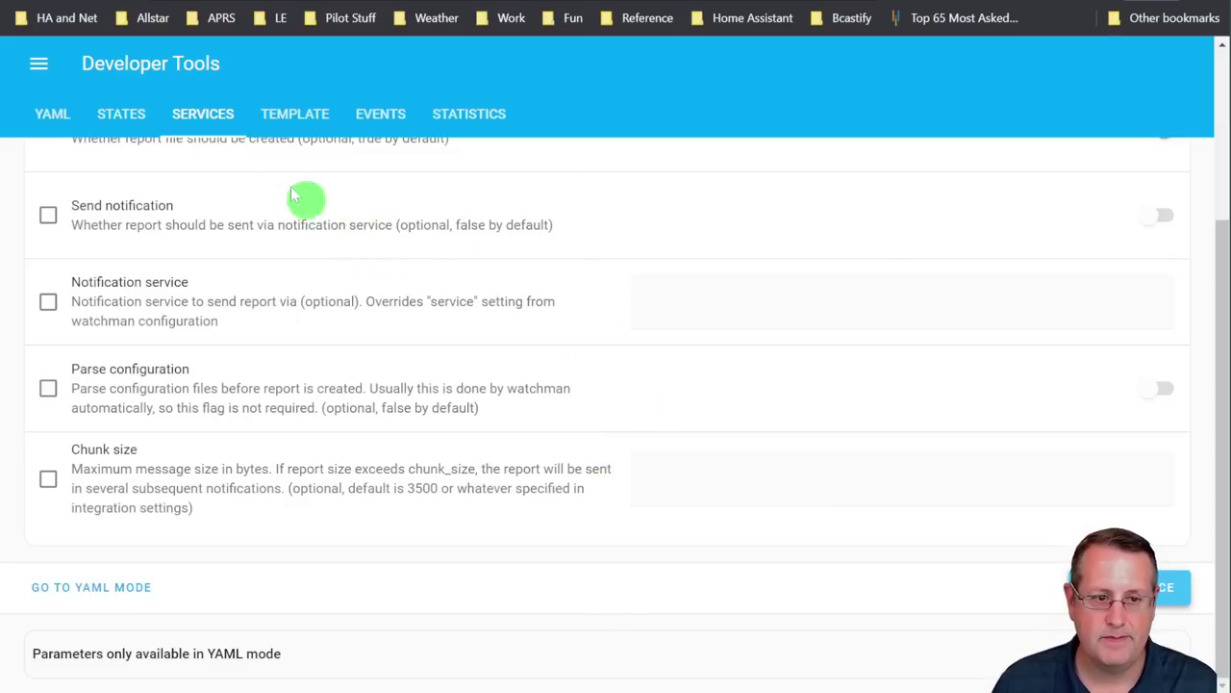
{"action": "scroll", "coordinate": [661, 535], "scroll_direction": "up", "scroll_amount": 2}
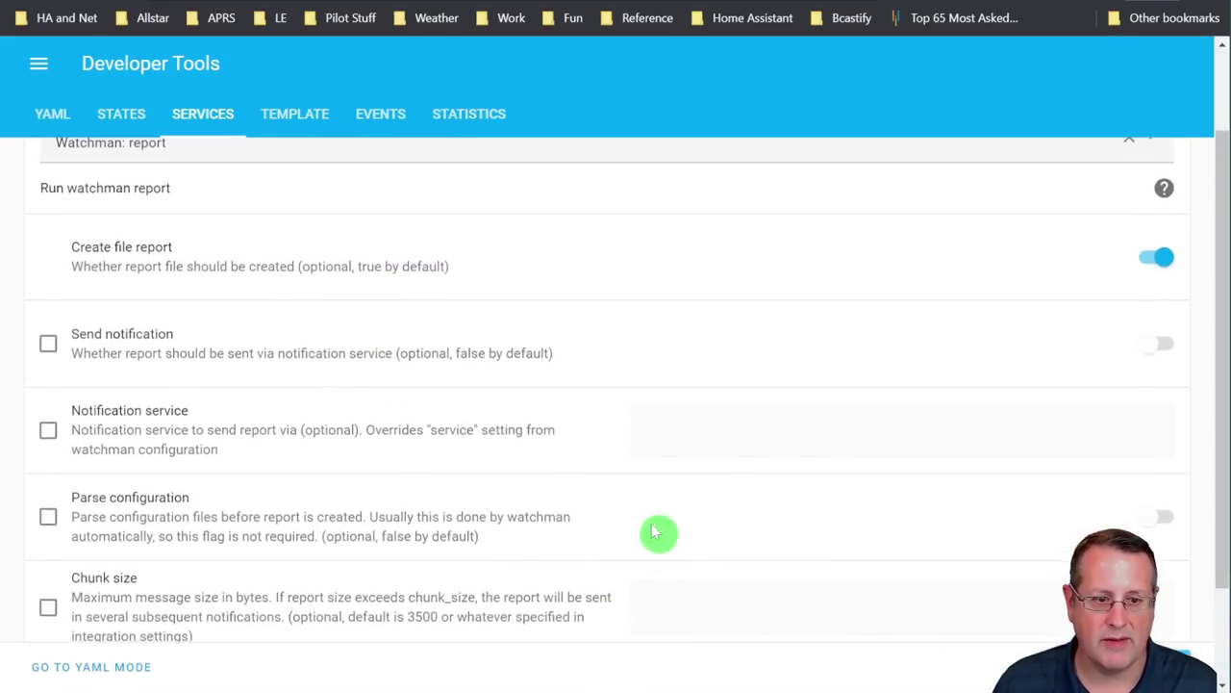
{"action": "left_click", "coordinate": [39, 67]}
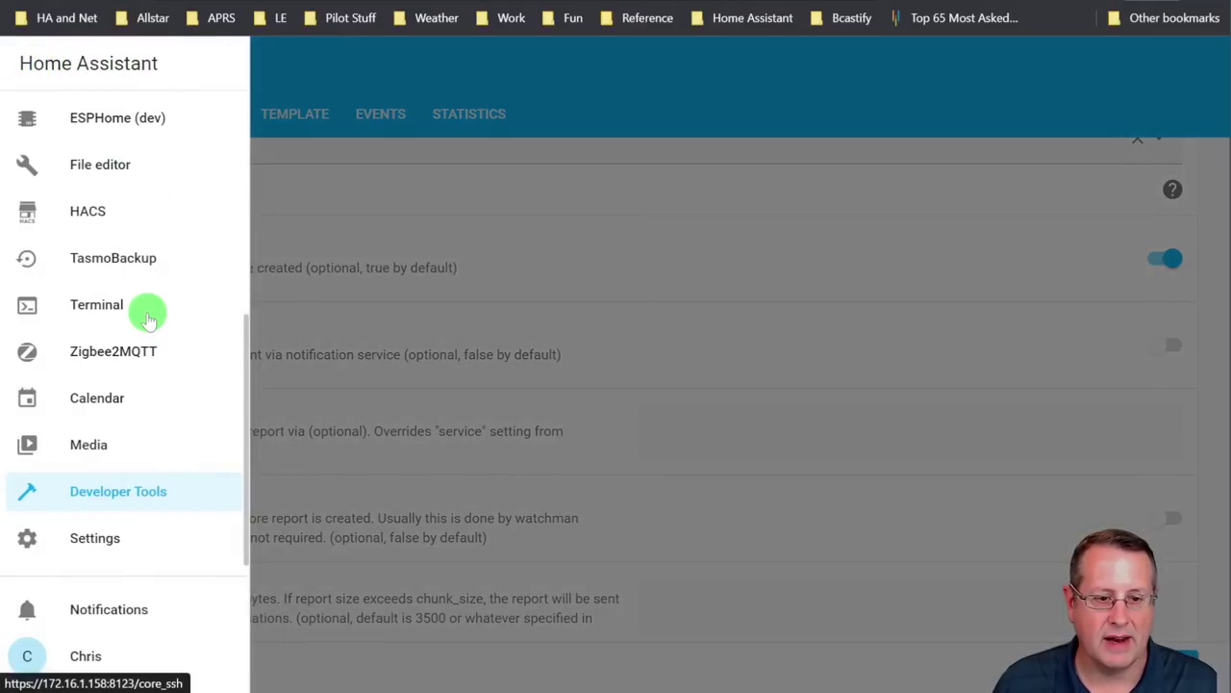
- Reload watchman_report.txt in the File editor from its file browser
{"action": "scroll", "coordinate": [67, 284], "scroll_direction": "up", "scroll_amount": 3}
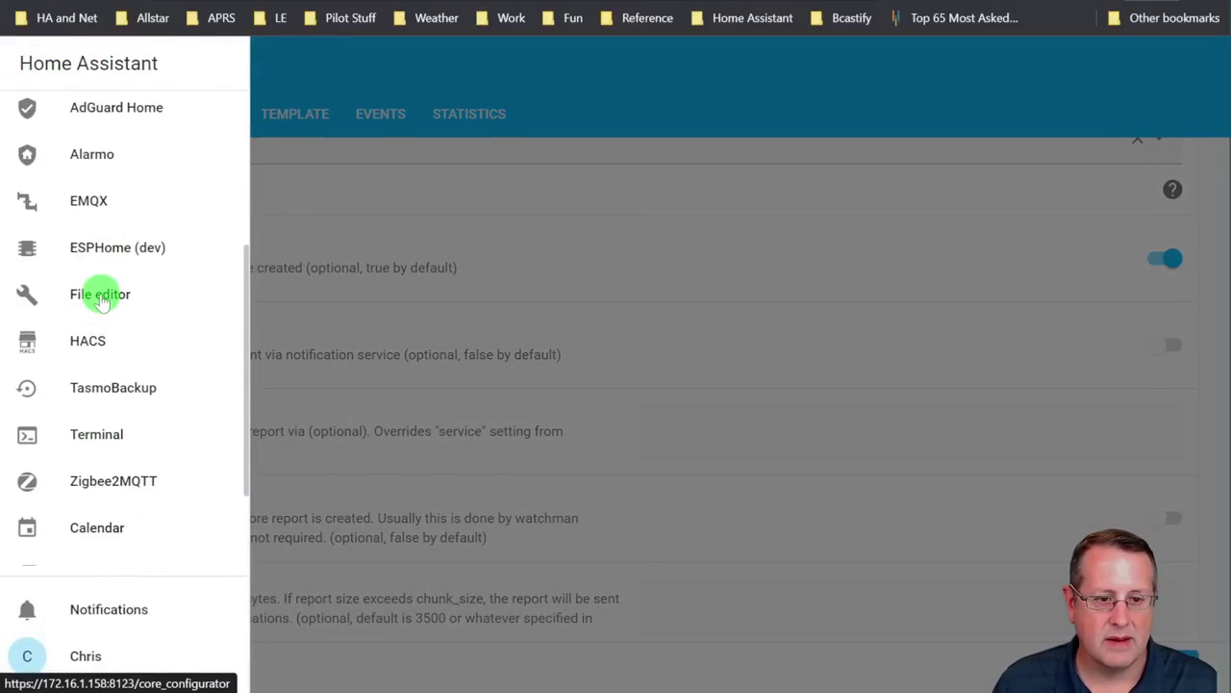
{"action": "left_click", "coordinate": [101, 301]}
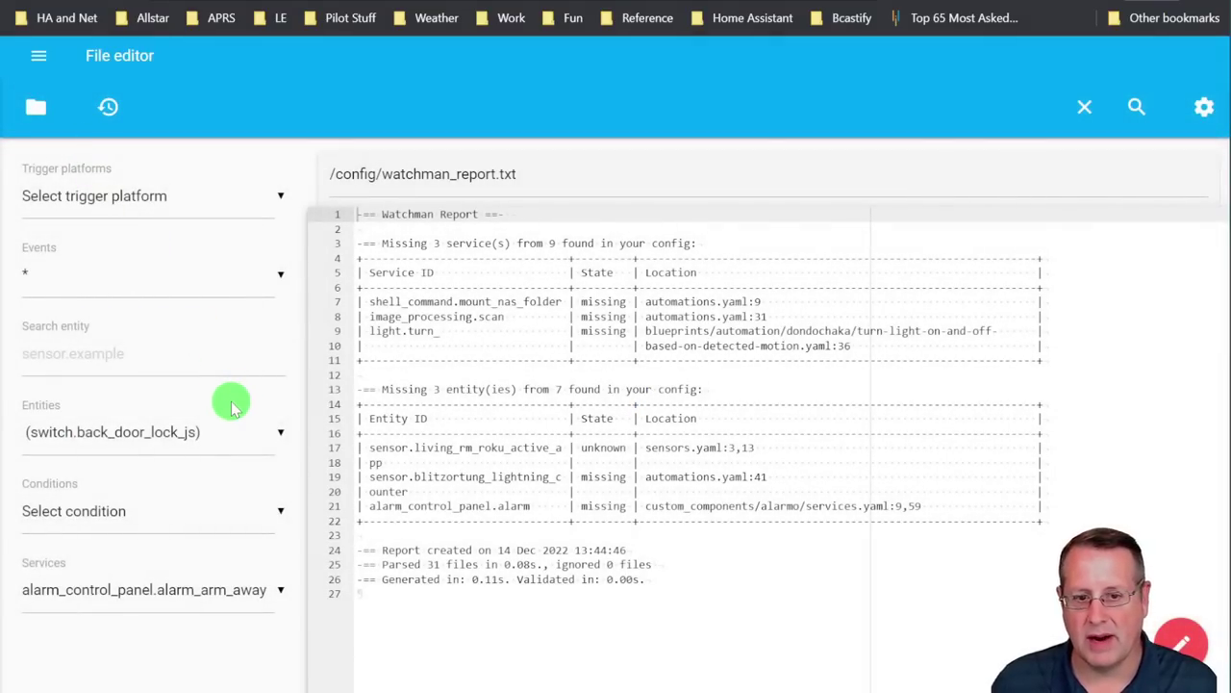
{"action": "left_click", "coordinate": [35, 107]}
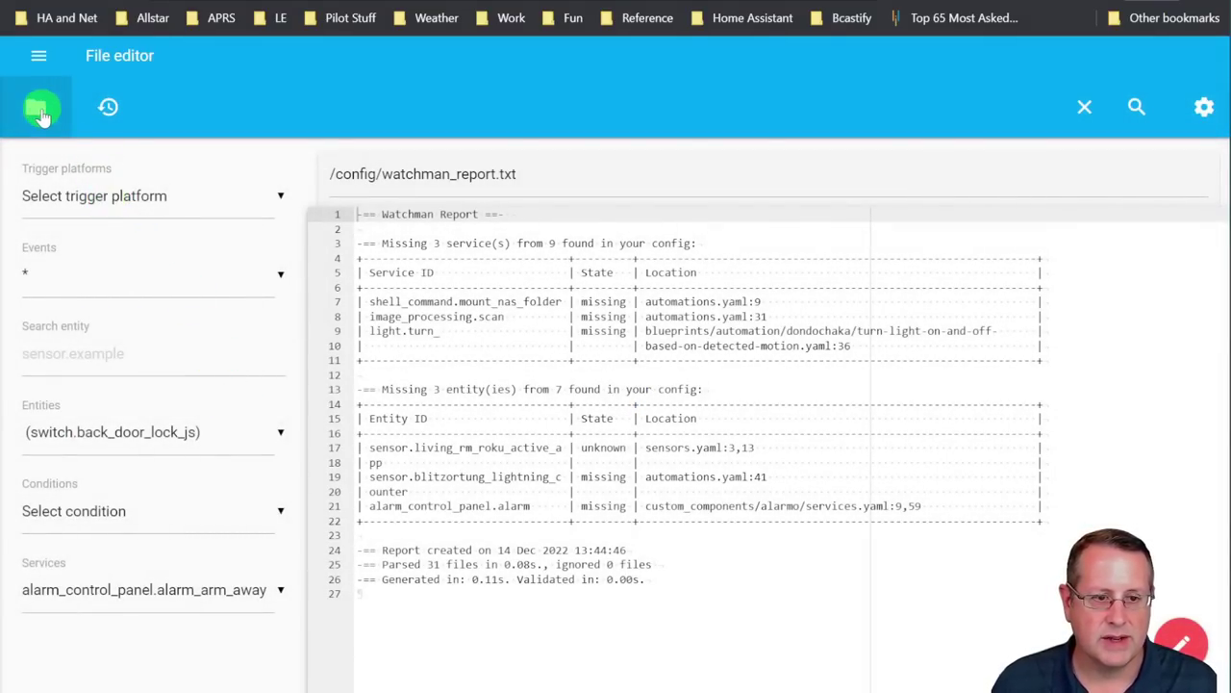
{"action": "scroll", "coordinate": [196, 448], "scroll_direction": "down", "scroll_amount": 7}
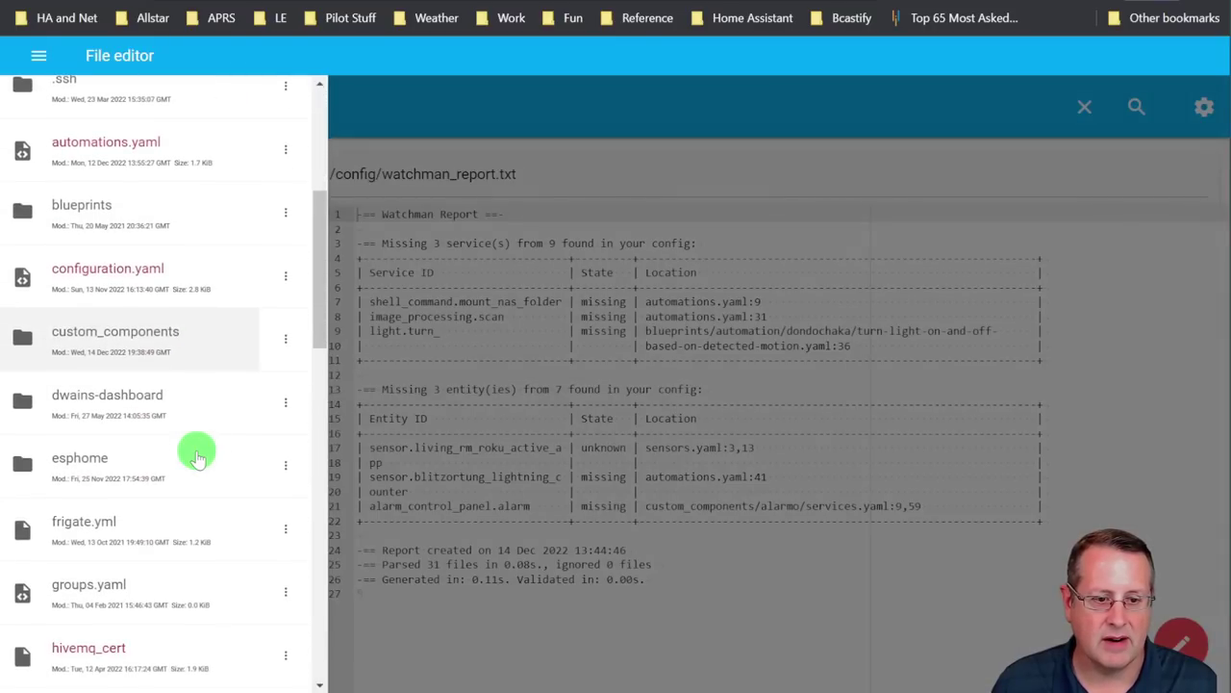
{"action": "scroll", "coordinate": [196, 449], "scroll_direction": "down", "scroll_amount": 10}
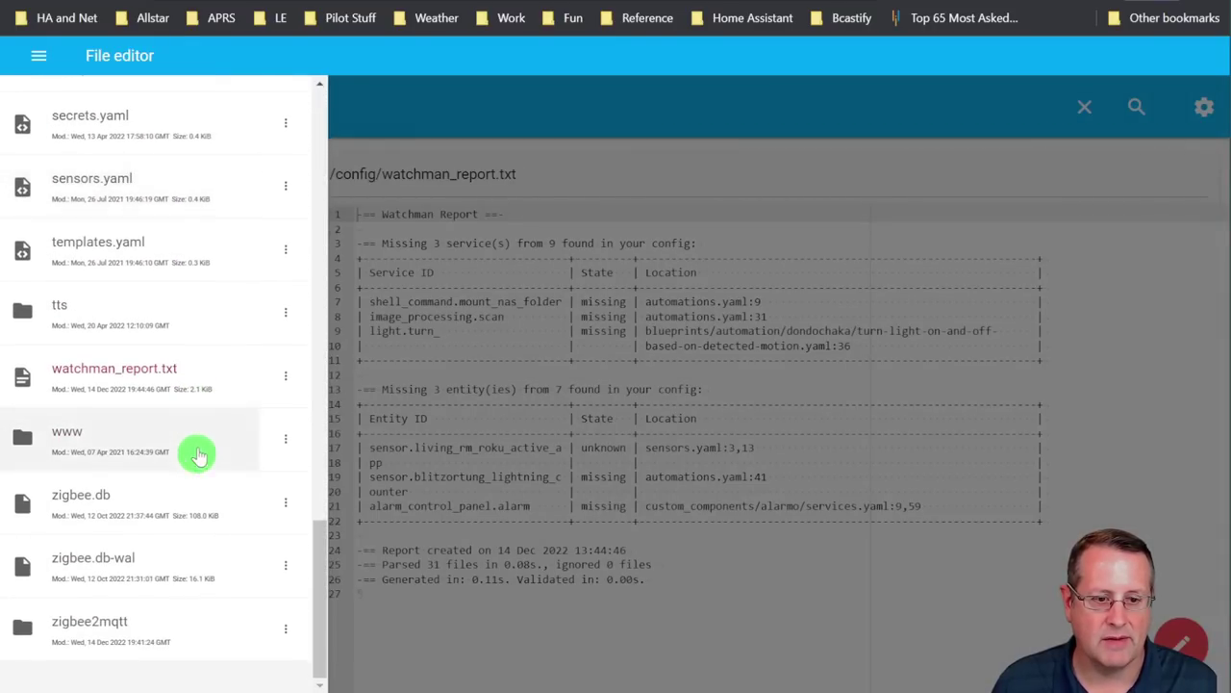
{"action": "left_click", "coordinate": [166, 368]}
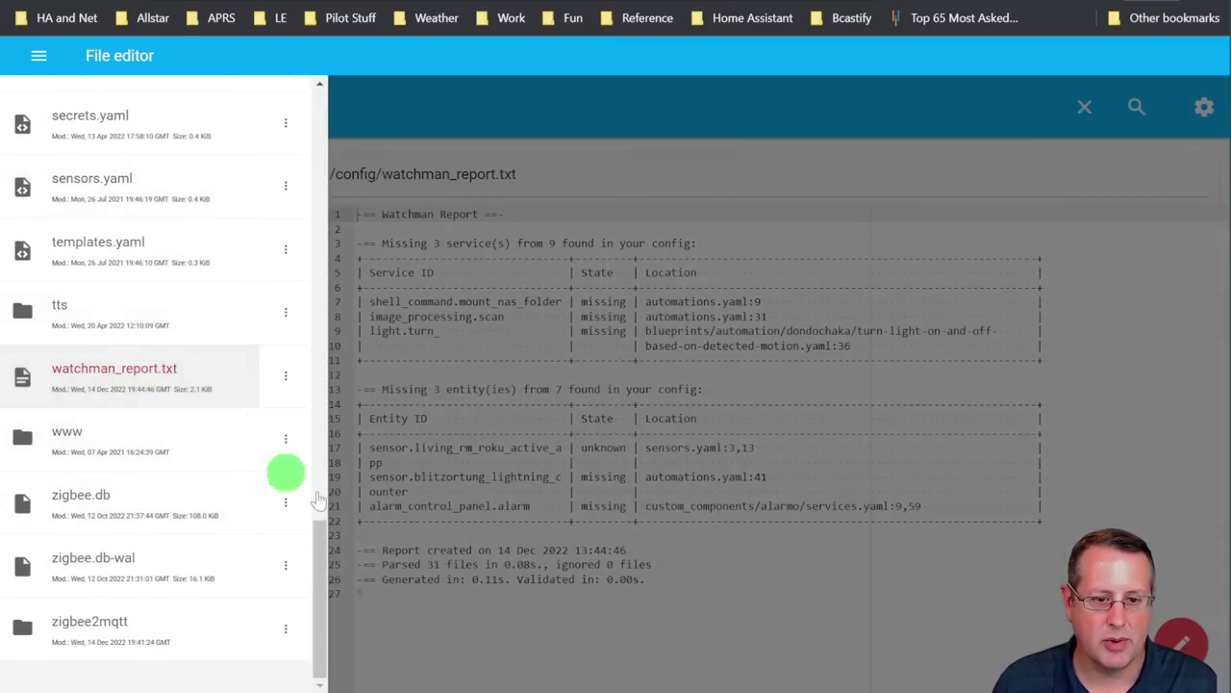
{"action": "left_click", "coordinate": [527, 655]}
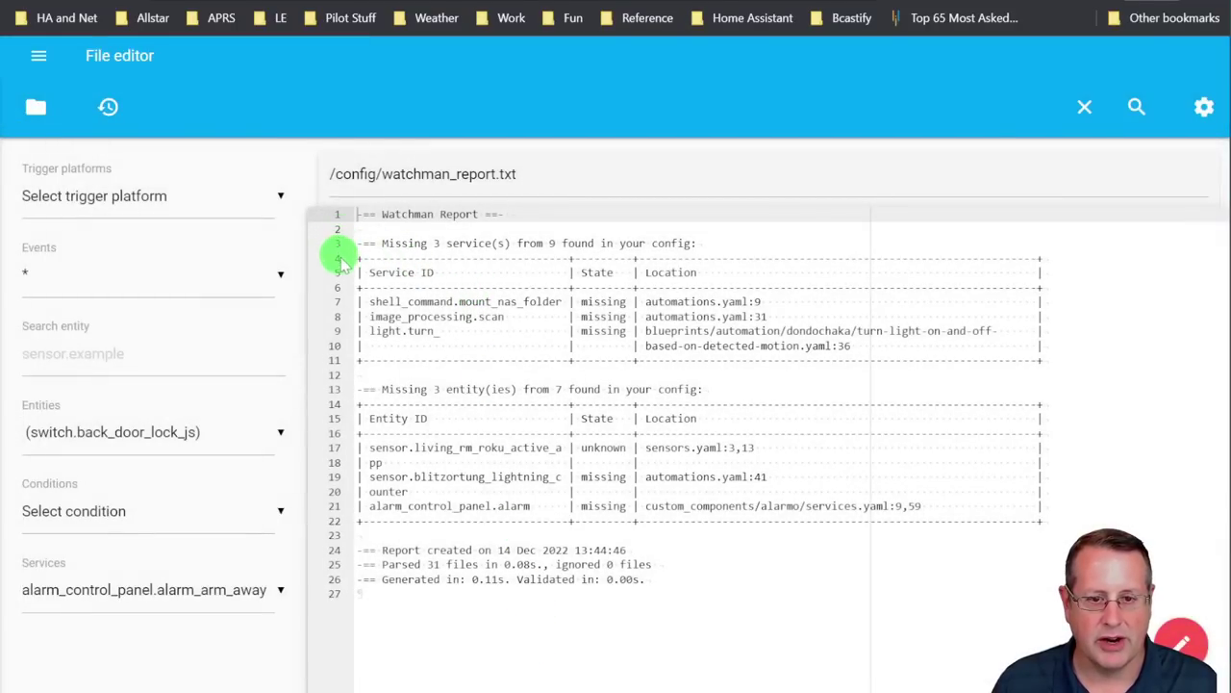
- Zoom to 125% and read the report: 3 of 9 services, 3 of 7 entities missing
{"action": "key", "text": "ctrl+plus"}
{"action": "key", "text": "ctrl+plus"}
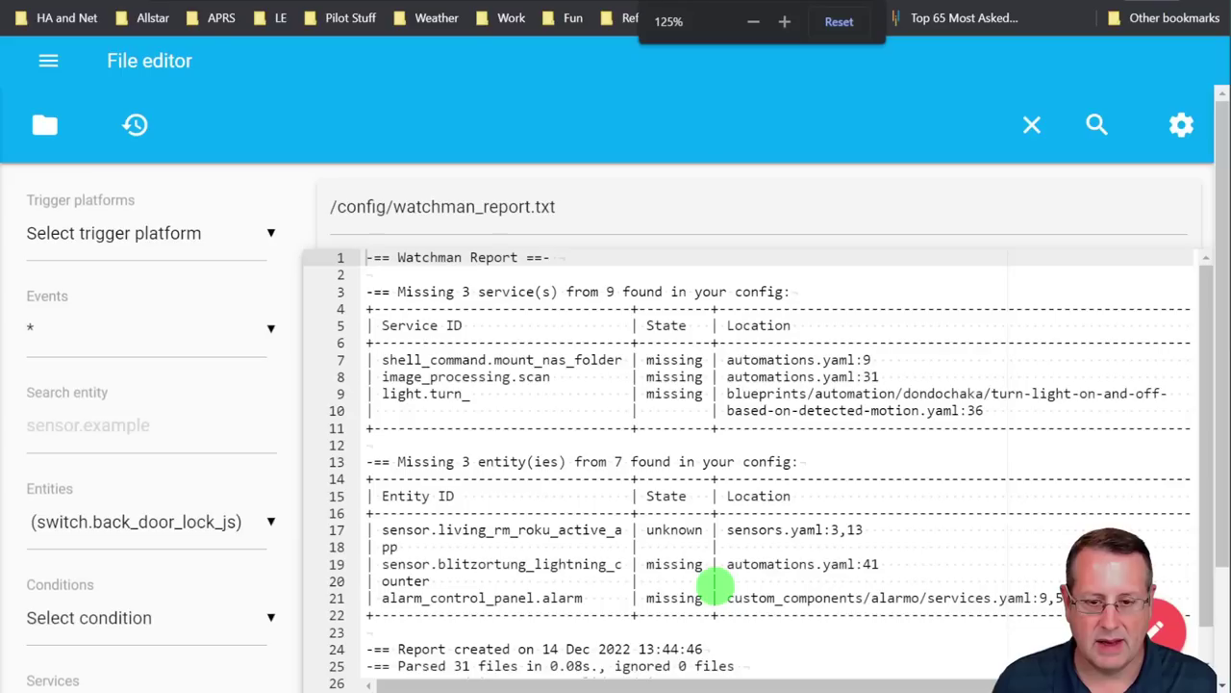
{"action": "scroll", "coordinate": [731, 539], "scroll_direction": "down", "scroll_amount": 3}
{"action": "scroll", "coordinate": [674, 433], "scroll_direction": "up", "scroll_amount": 2}
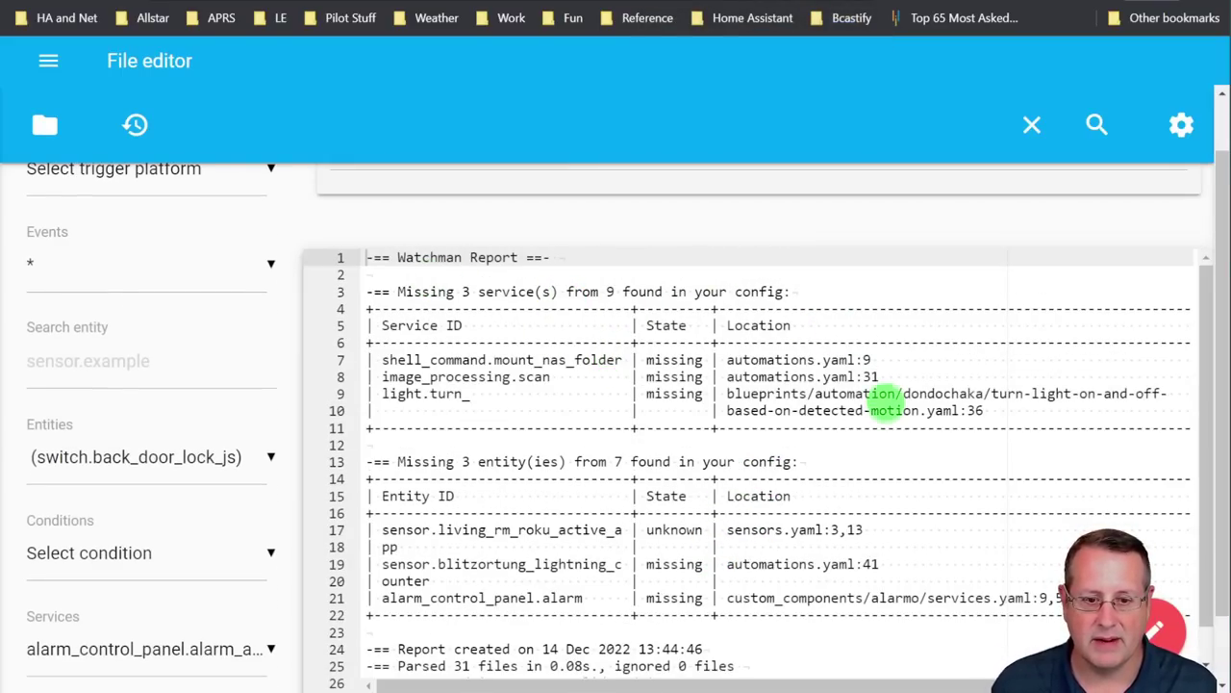
{"action": "scroll", "coordinate": [866, 406], "scroll_direction": "down", "scroll_amount": 1}
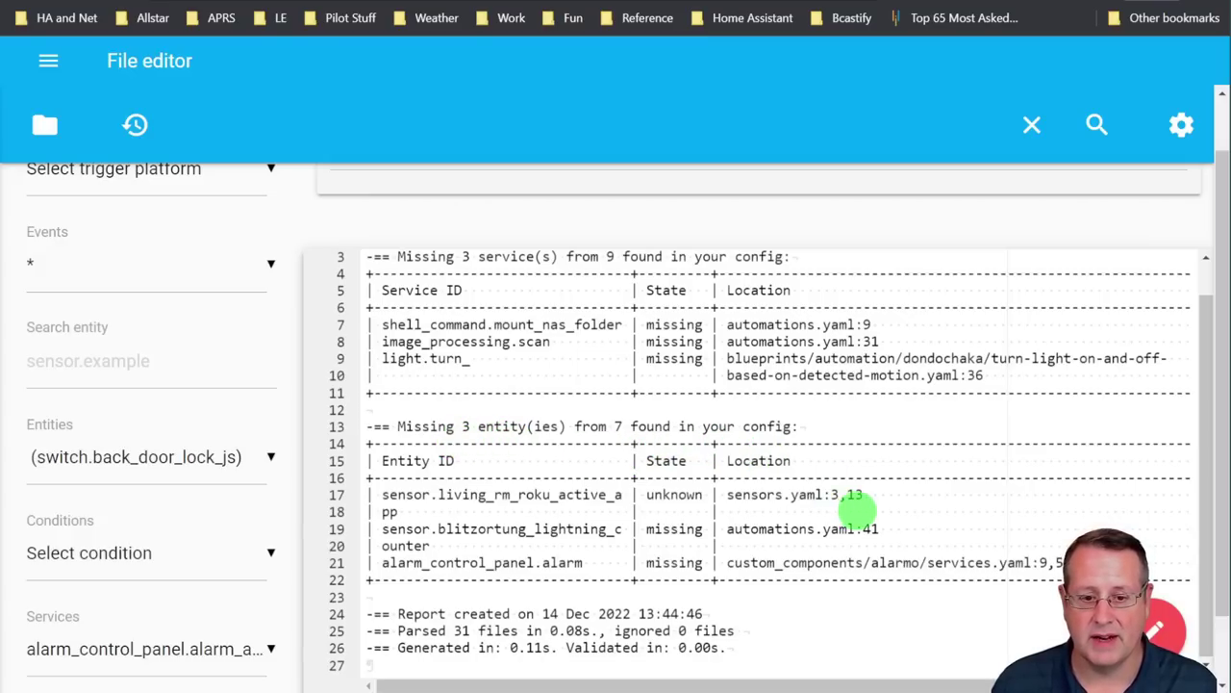
{"action": "scroll", "coordinate": [701, 538], "scroll_direction": "up", "scroll_amount": 1}
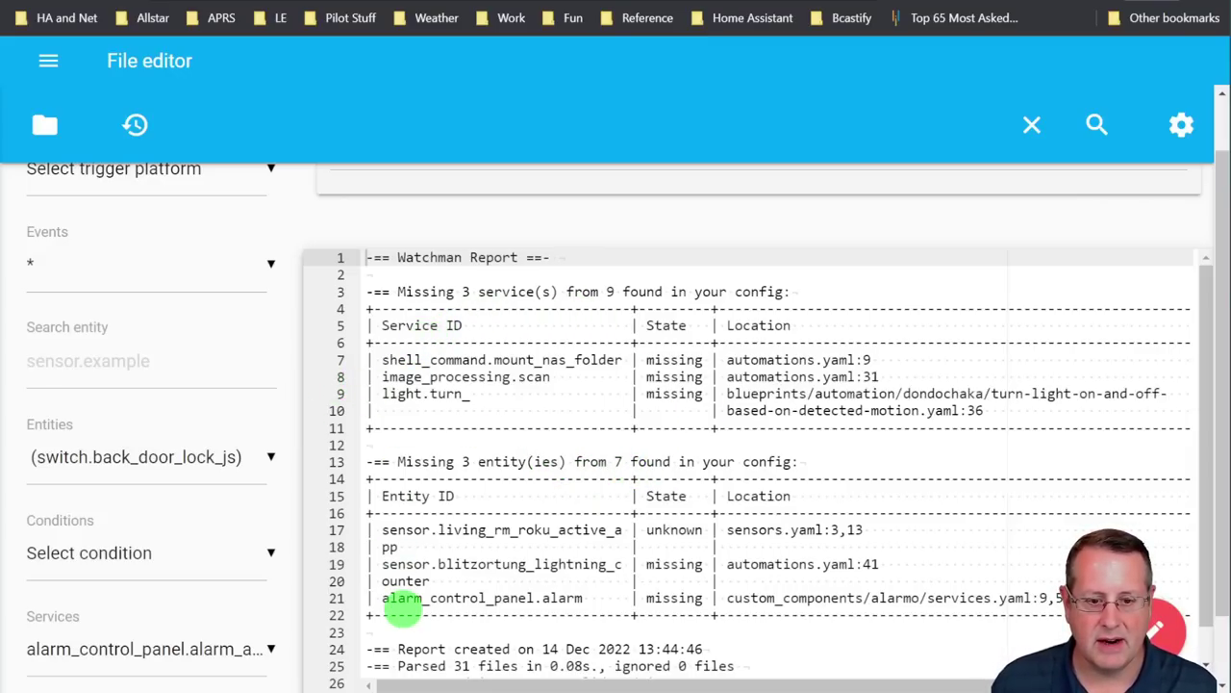
{"action": "scroll", "coordinate": [510, 587], "scroll_direction": "down", "scroll_amount": 1}
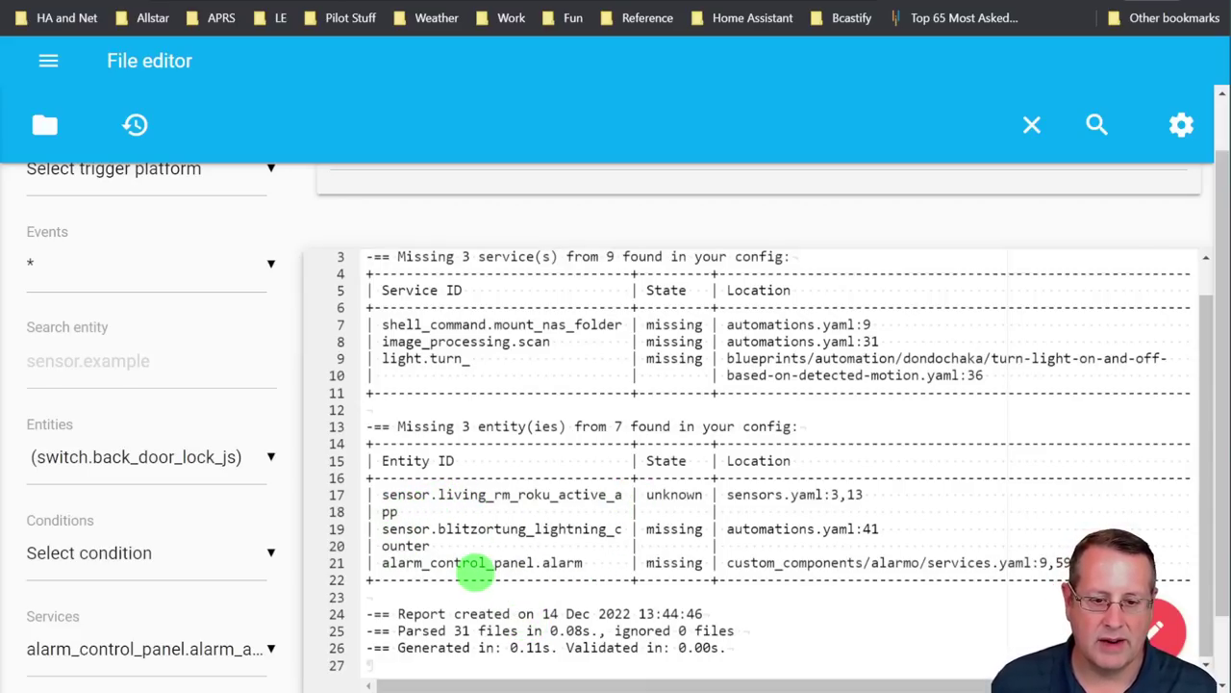
{"action": "scroll", "coordinate": [553, 503], "scroll_direction": "up", "scroll_amount": 3}
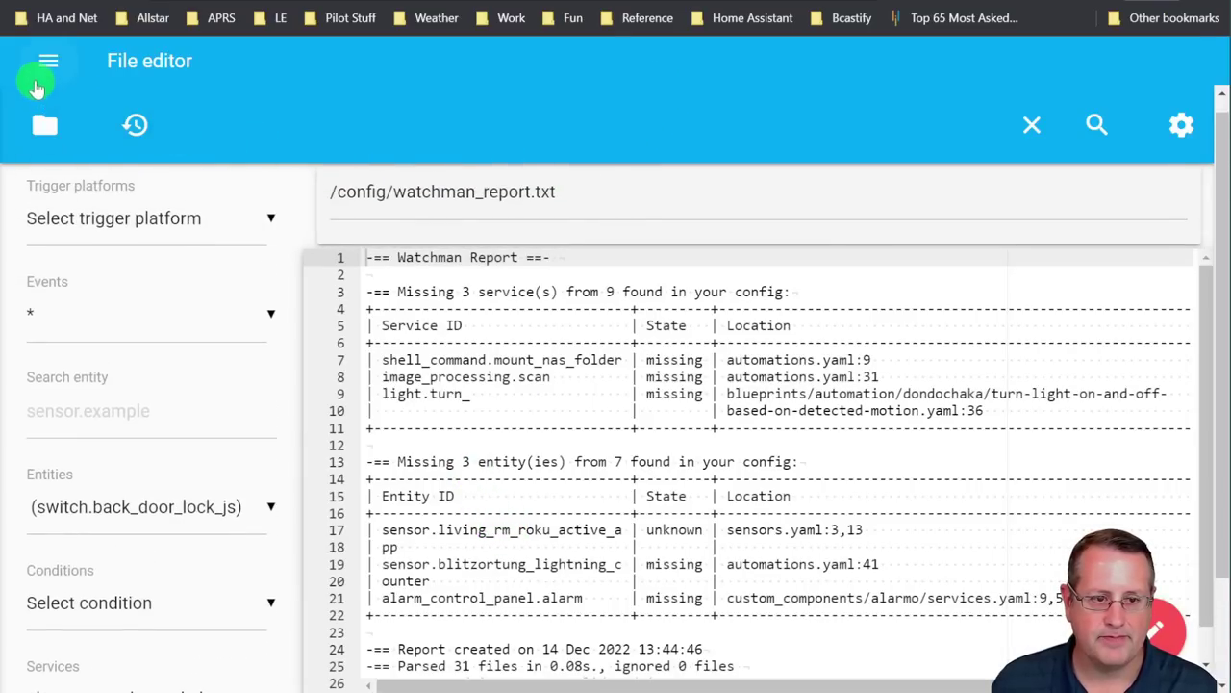
- Open the Watchman integration's configuration from Settings > Devices & Services
{"action": "left_click", "coordinate": [55, 65]}
{"action": "scroll", "coordinate": [143, 366], "scroll_direction": "down", "scroll_amount": 5}
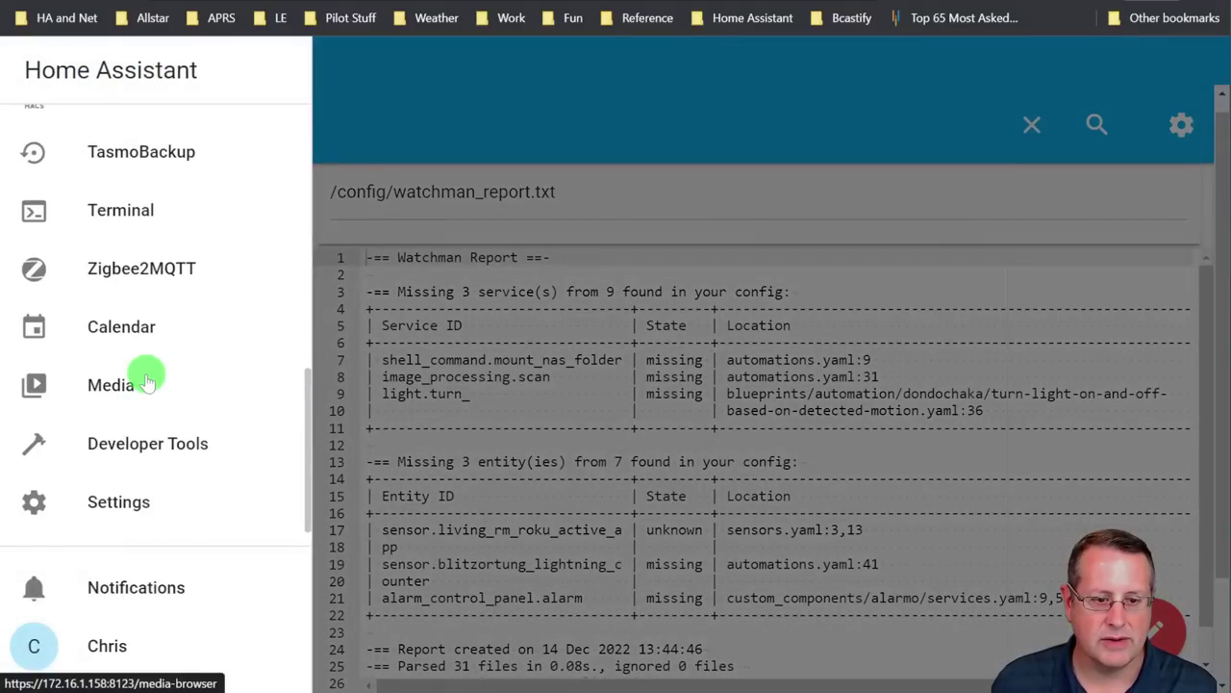
{"action": "left_click", "coordinate": [130, 516]}
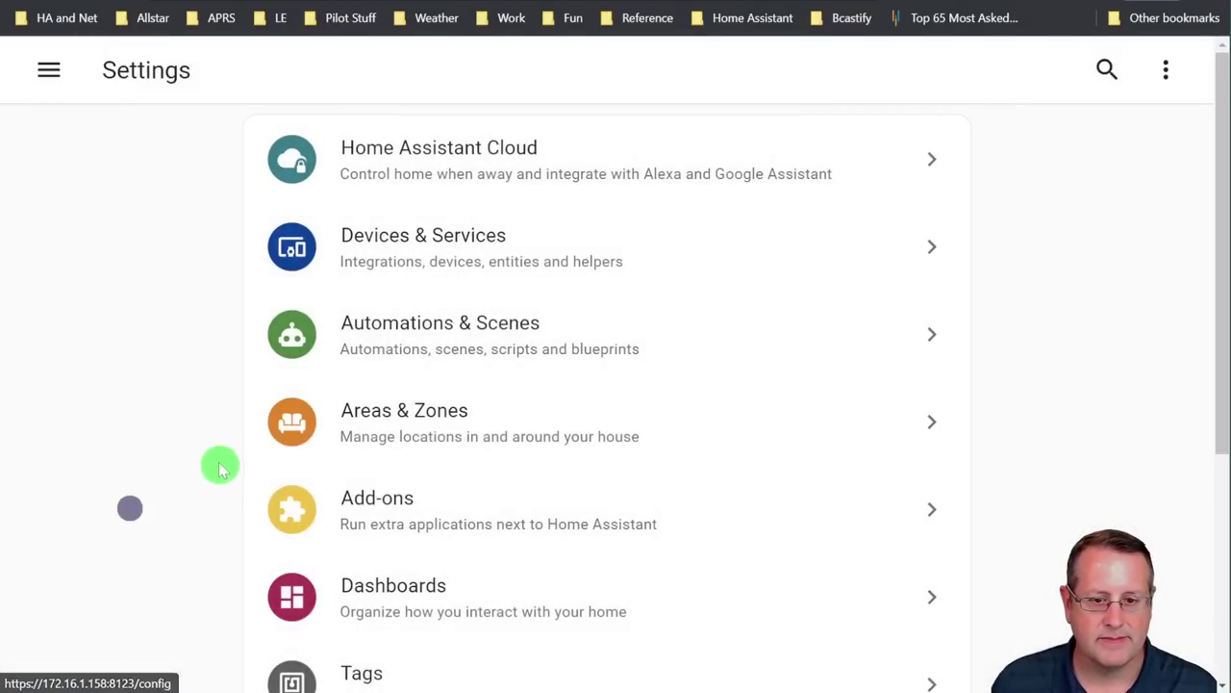
{"action": "left_click", "coordinate": [426, 294]}
{"action": "scroll", "coordinate": [569, 484], "scroll_direction": "down", "scroll_amount": 1}
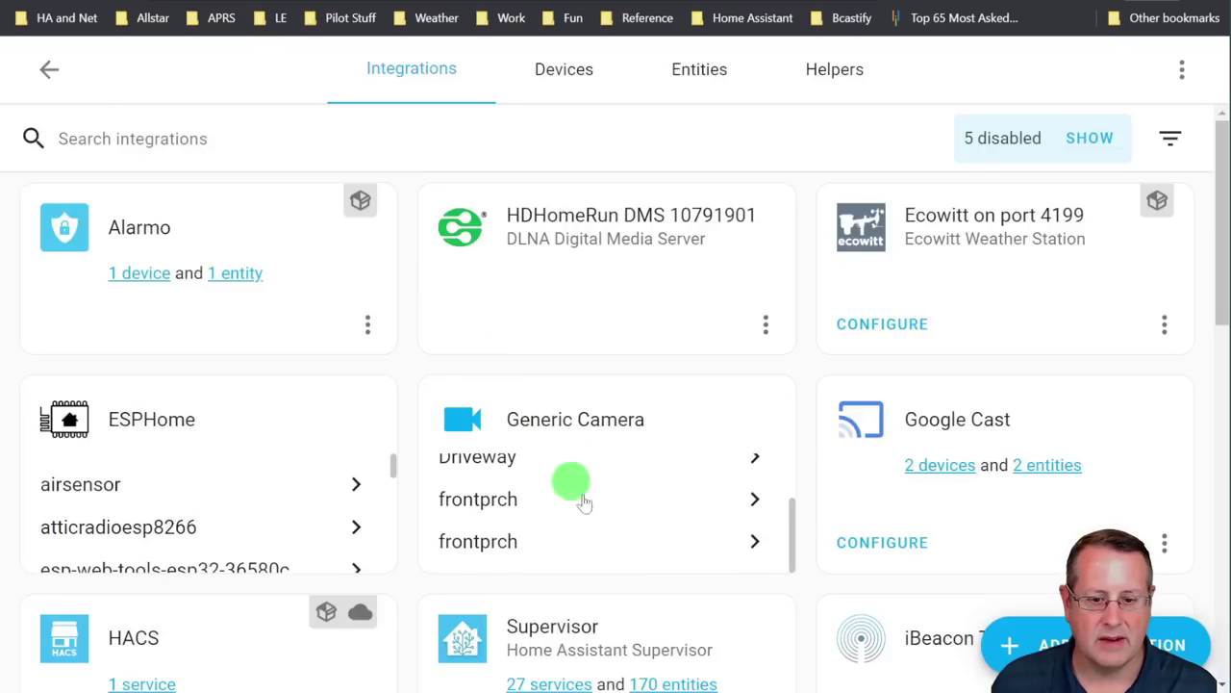
{"action": "scroll", "coordinate": [1130, 500], "scroll_direction": "down", "scroll_amount": 5}
{"action": "scroll", "coordinate": [1188, 471], "scroll_direction": "down", "scroll_amount": 6}
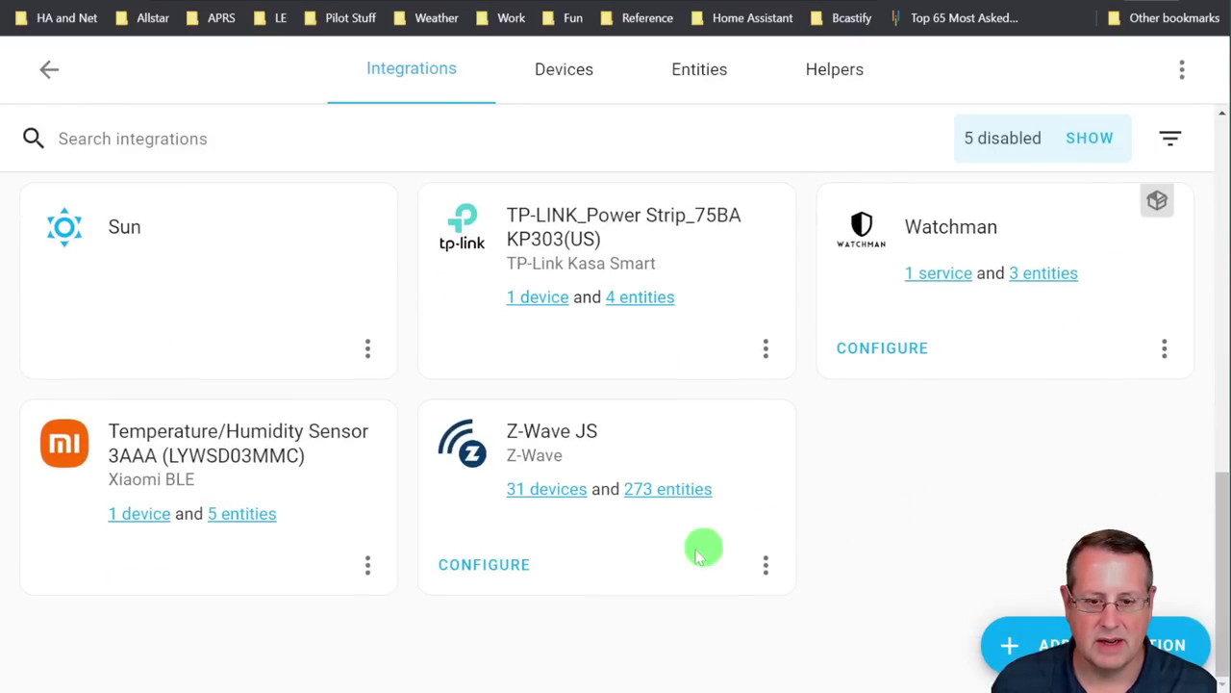
{"action": "left_click", "coordinate": [883, 347]}
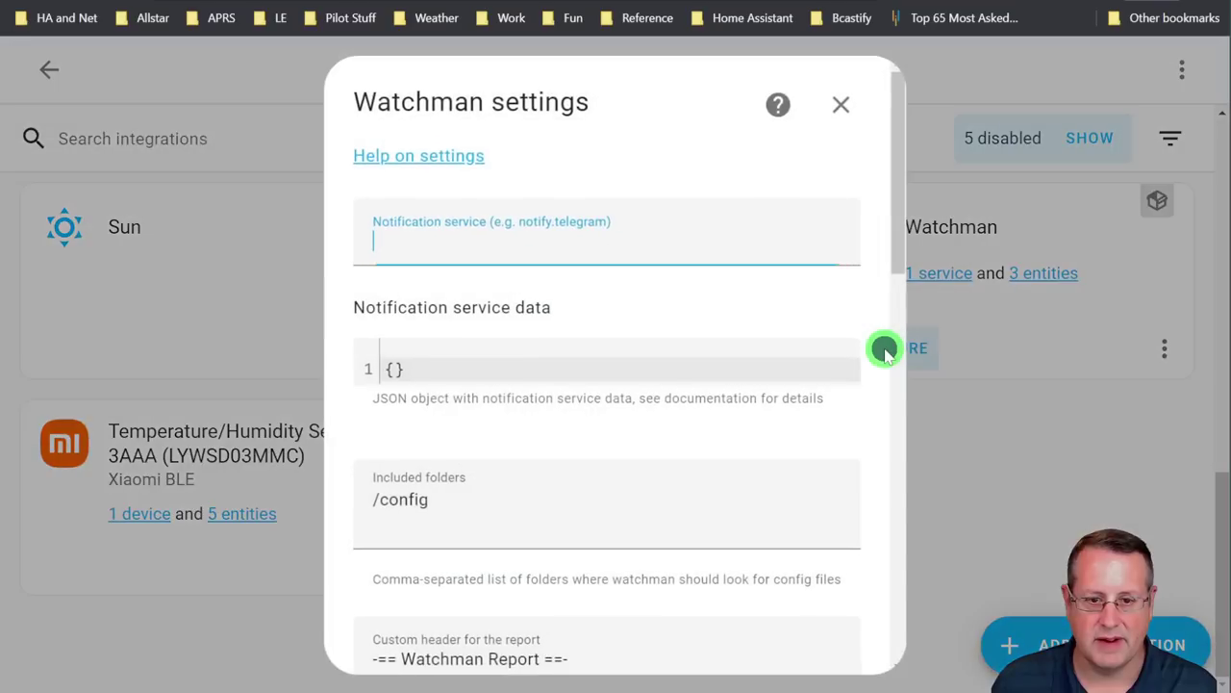
- Set the report column widths to 50, 7, 80, submit, and close the confirmation
{"action": "scroll", "coordinate": [596, 385], "scroll_direction": "down", "scroll_amount": 3}
{"action": "scroll", "coordinate": [571, 397], "scroll_direction": "down", "scroll_amount": 9}
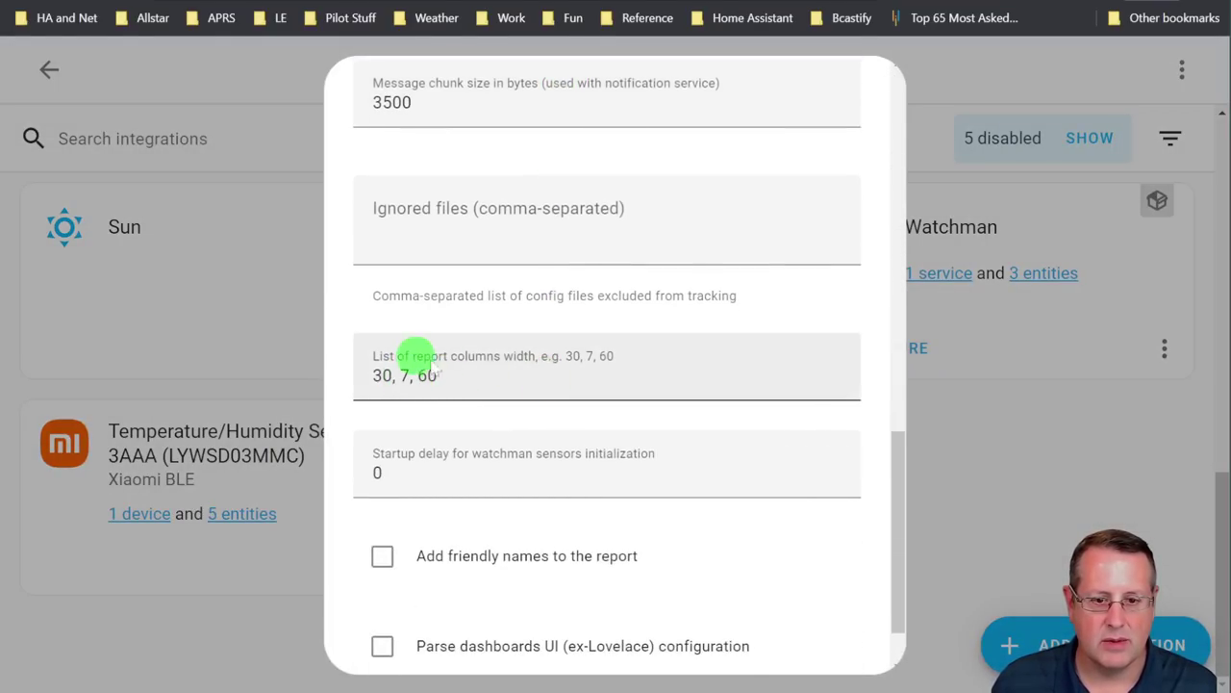
{"action": "left_click", "coordinate": [382, 376]}
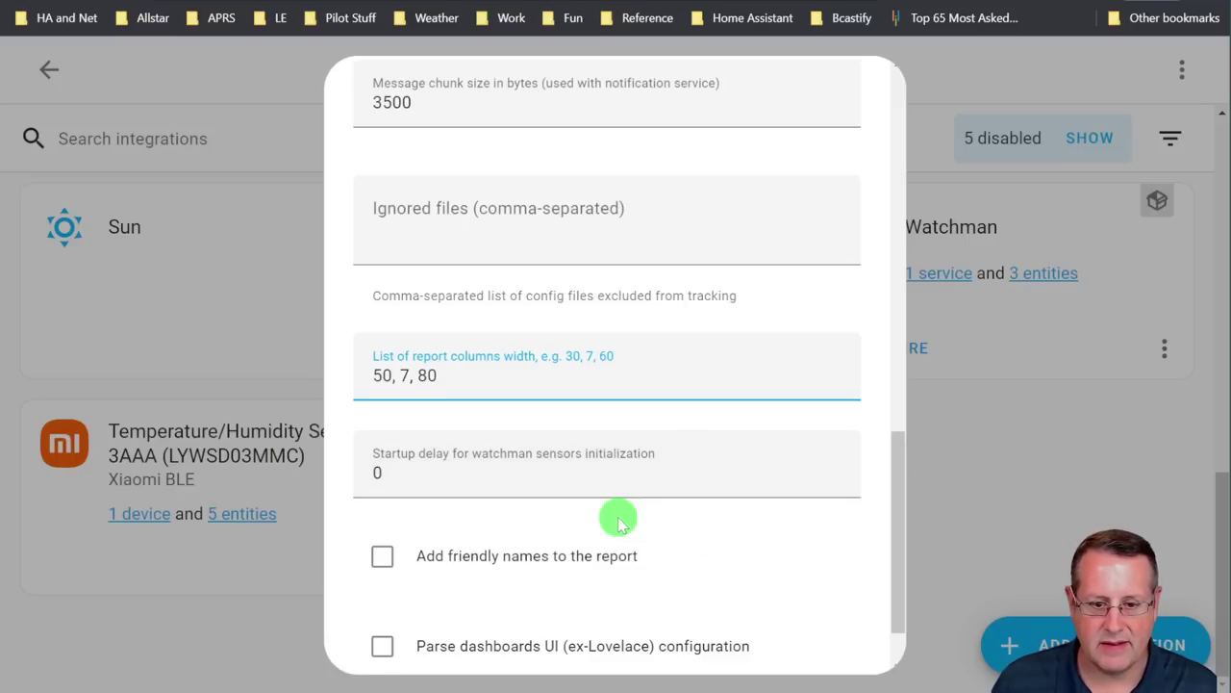
{"action": "scroll", "coordinate": [619, 514], "scroll_direction": "down", "scroll_amount": 1}
{"action": "left_click", "coordinate": [823, 642]}
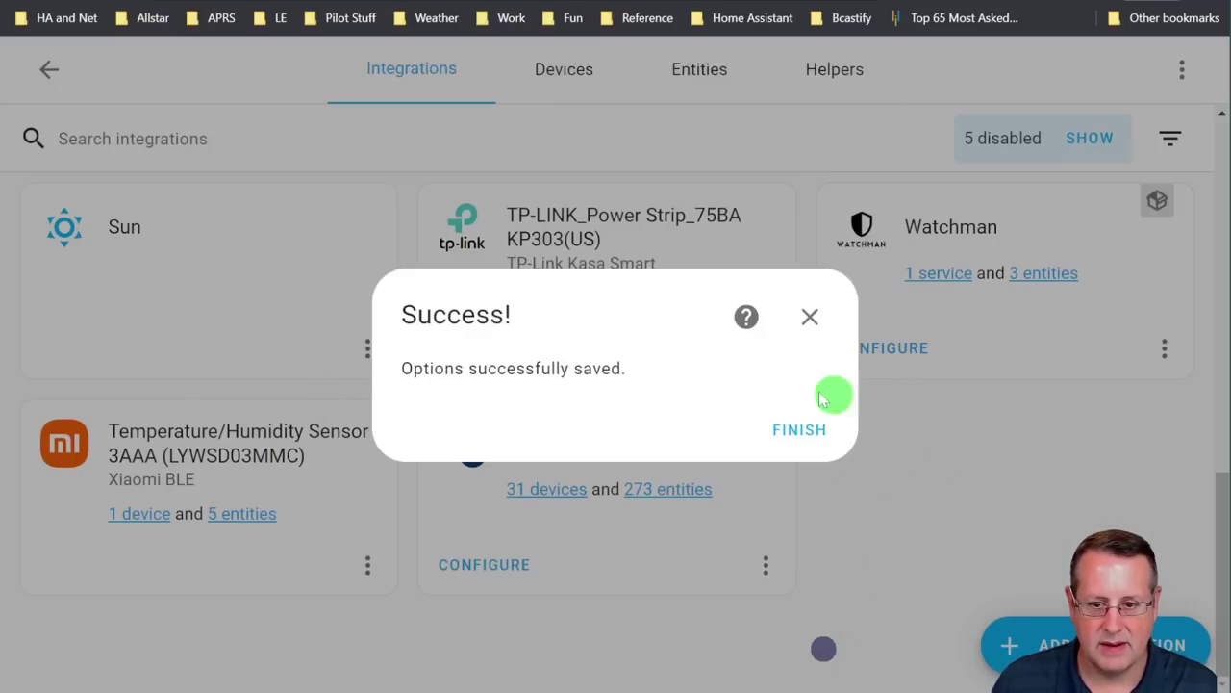
{"action": "left_click", "coordinate": [799, 430]}
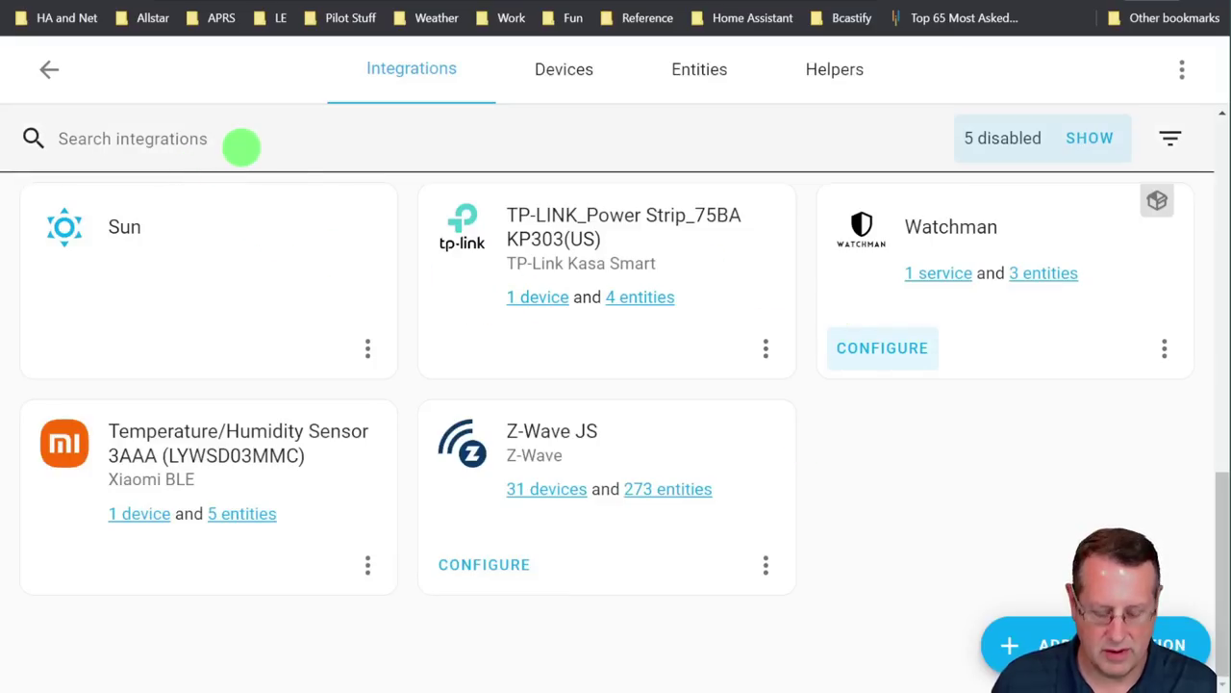
- Jump to Developer Tools with 'devel' and review the Watchman: report service with file report on
{"action": "key", "text": "c"}
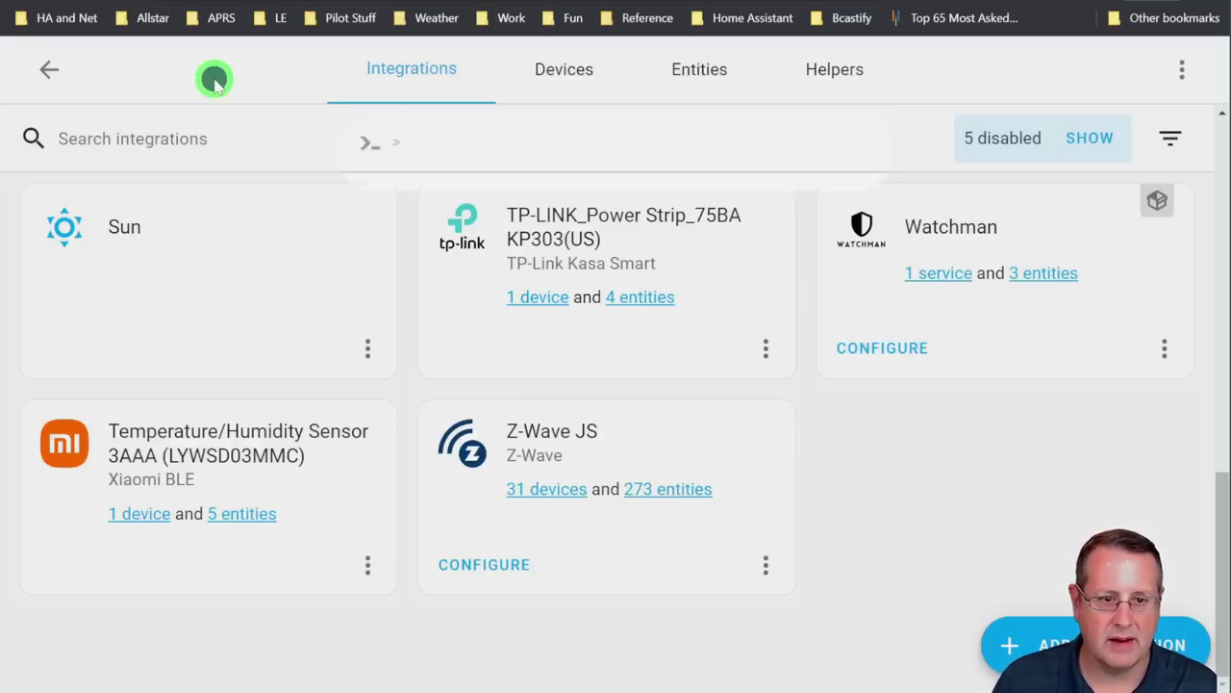
{"action": "type", "text": "devel"}
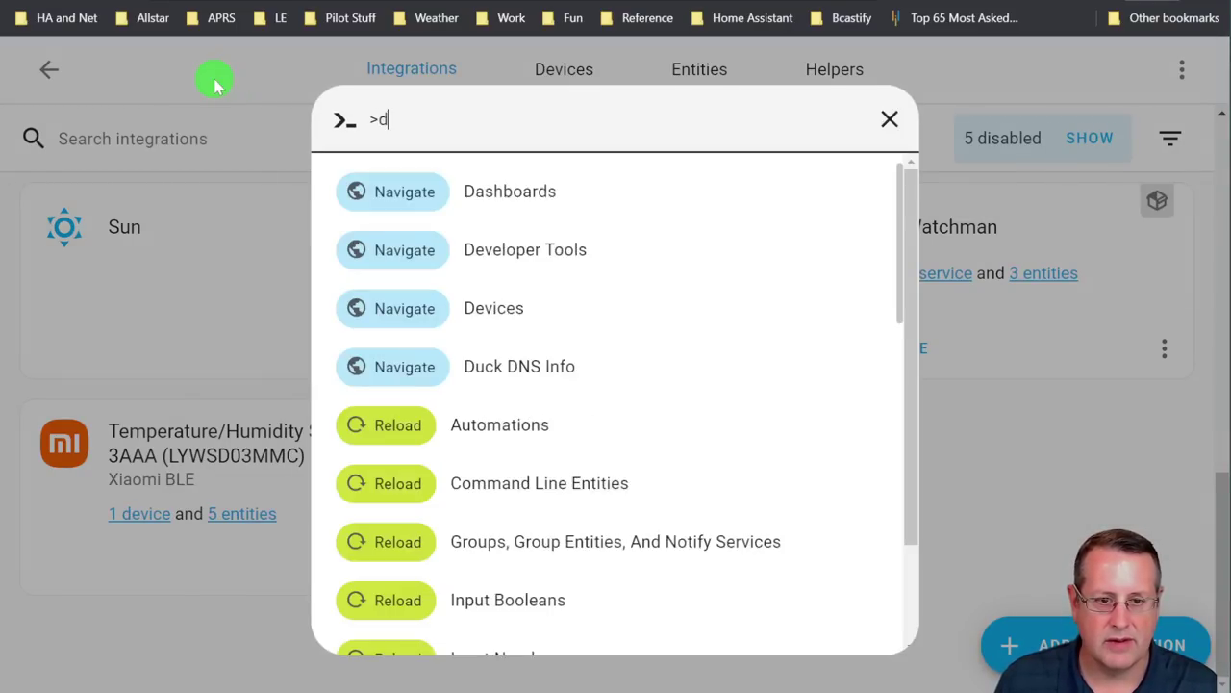
{"action": "left_click", "coordinate": [420, 190]}
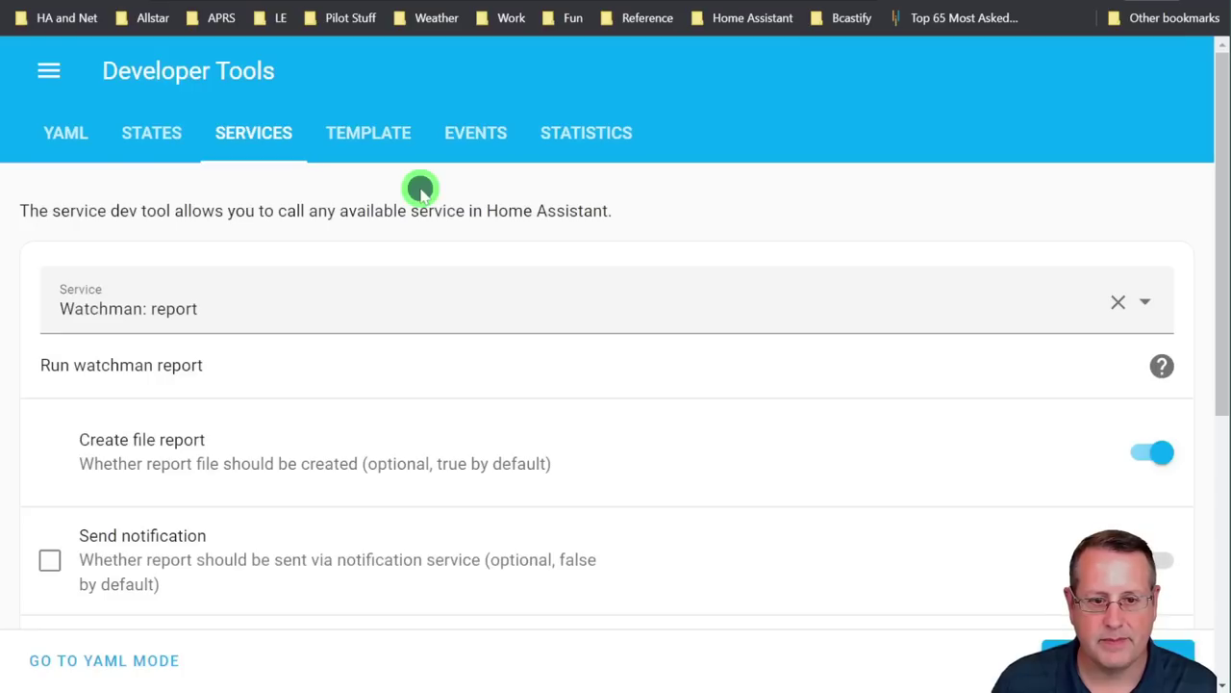
{"action": "scroll", "coordinate": [615, 395], "scroll_direction": "down", "scroll_amount": 3}
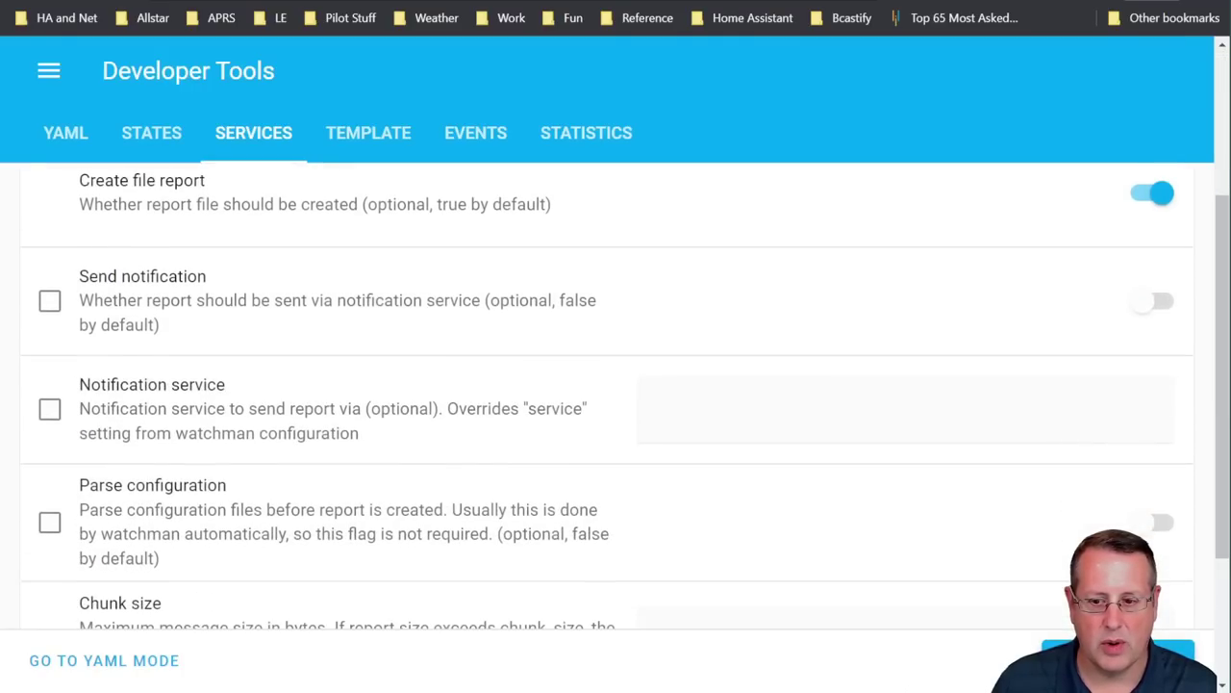
{"action": "scroll", "coordinate": [615, 394], "scroll_direction": "down", "scroll_amount": 2}
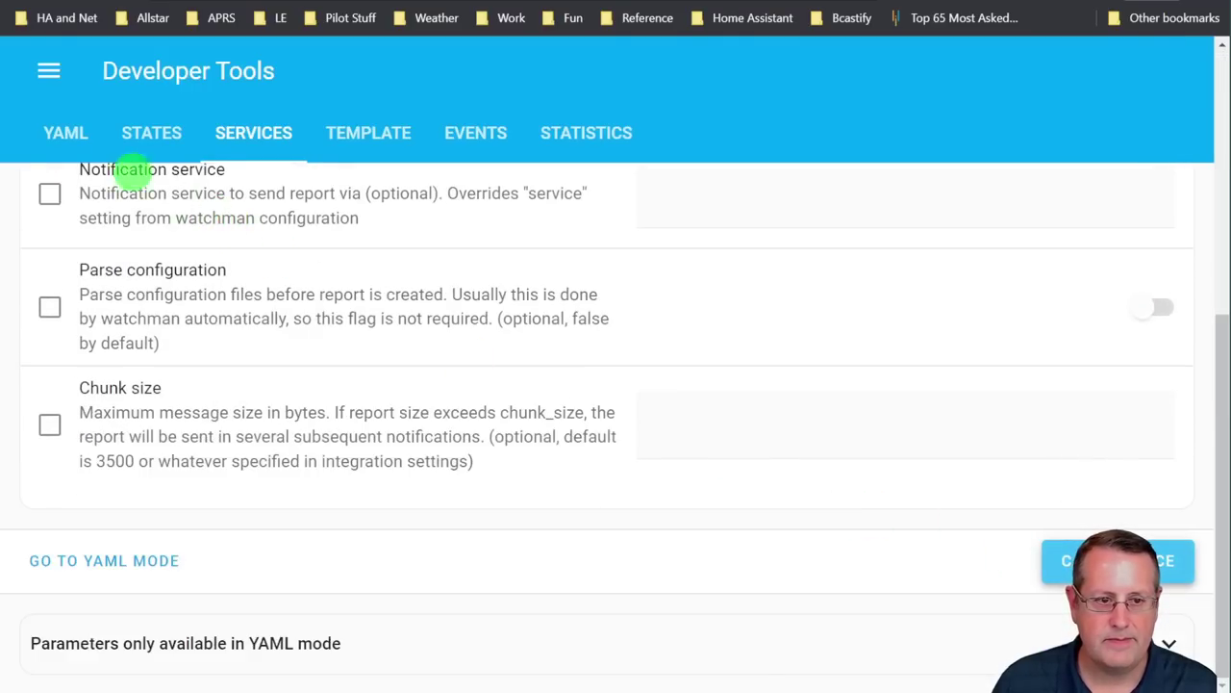
{"action": "left_click", "coordinate": [52, 77]}
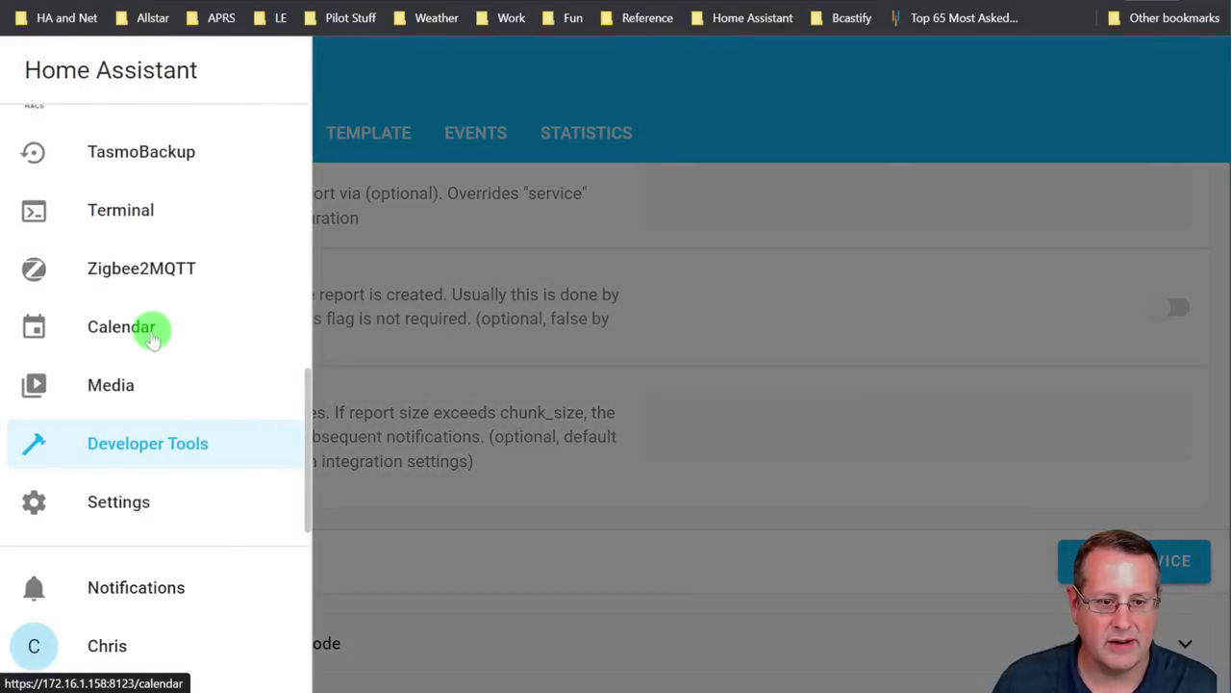
{"action": "scroll", "coordinate": [154, 354], "scroll_direction": "up", "scroll_amount": 1}
{"action": "scroll", "coordinate": [154, 354], "scroll_direction": "up", "scroll_amount": 3}
- Return to the file editor and restore the page to normal zoom
{"action": "left_click", "coordinate": [144, 428]}
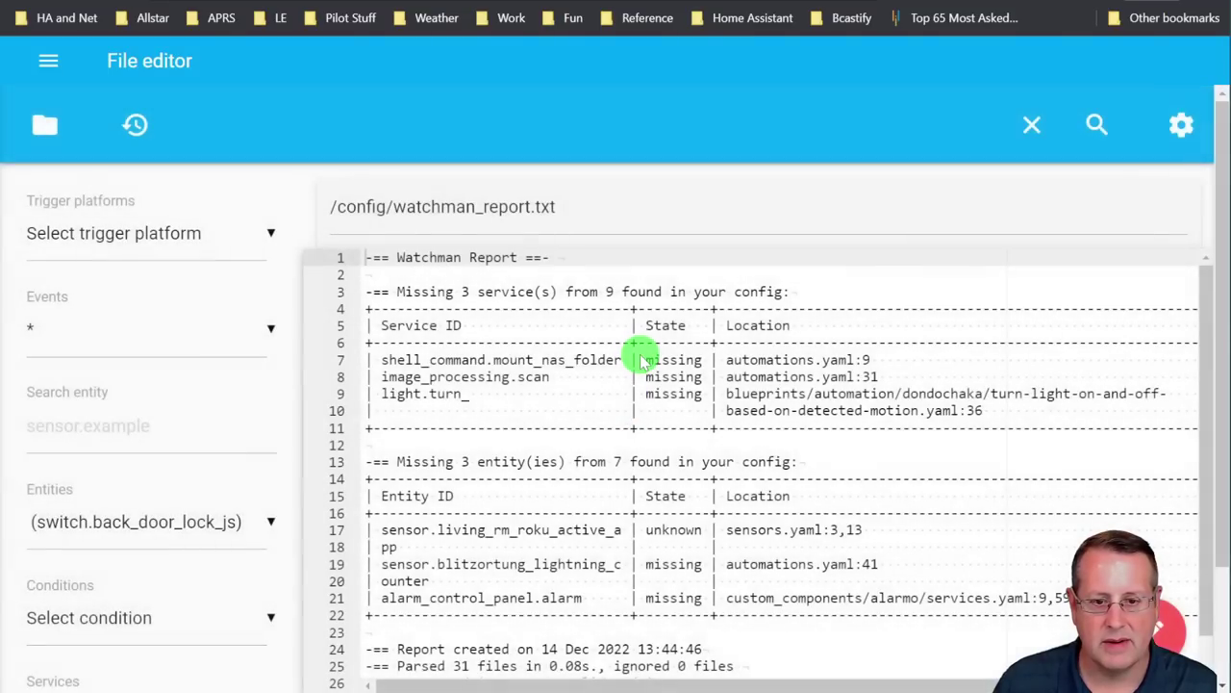
{"action": "scroll", "coordinate": [637, 360], "scroll_direction": "down", "scroll_amount": 1}
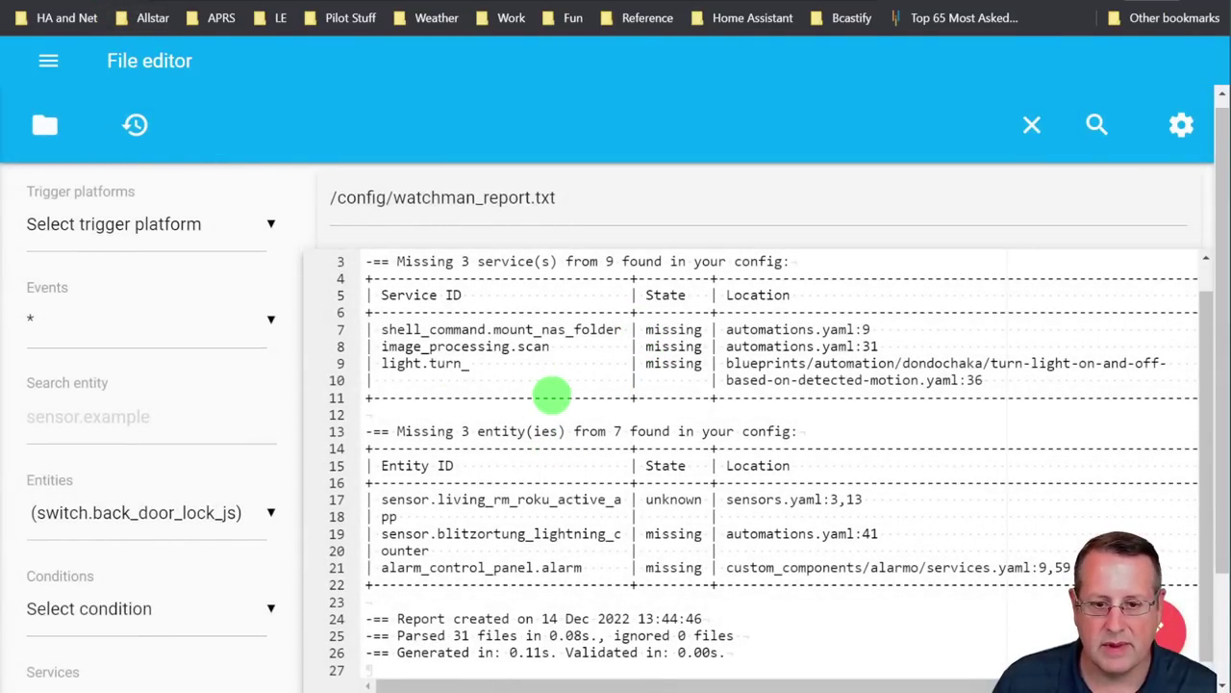
{"action": "key", "text": "ctrl+minus"}
{"action": "key", "text": "ctrl+minus"}
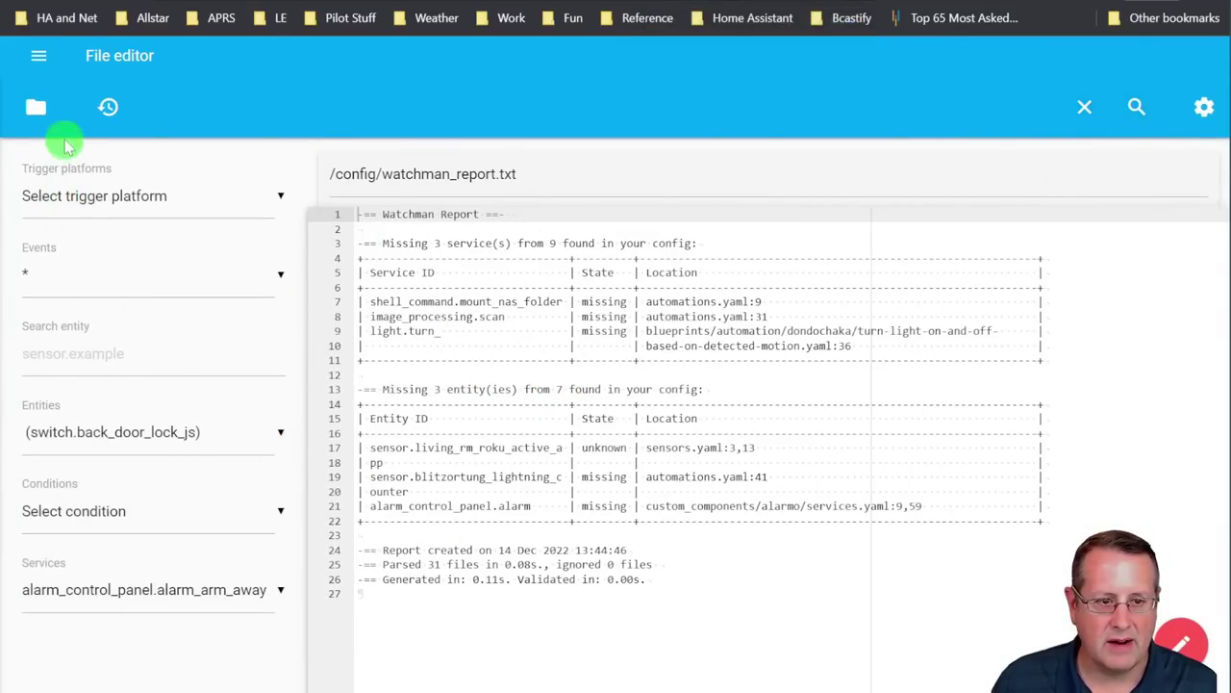
- Delete watchman_report.txt from the /config folder and confirm the deletion
{"action": "left_click", "coordinate": [36, 107]}
{"action": "scroll", "coordinate": [151, 445], "scroll_direction": "down", "scroll_amount": 4}
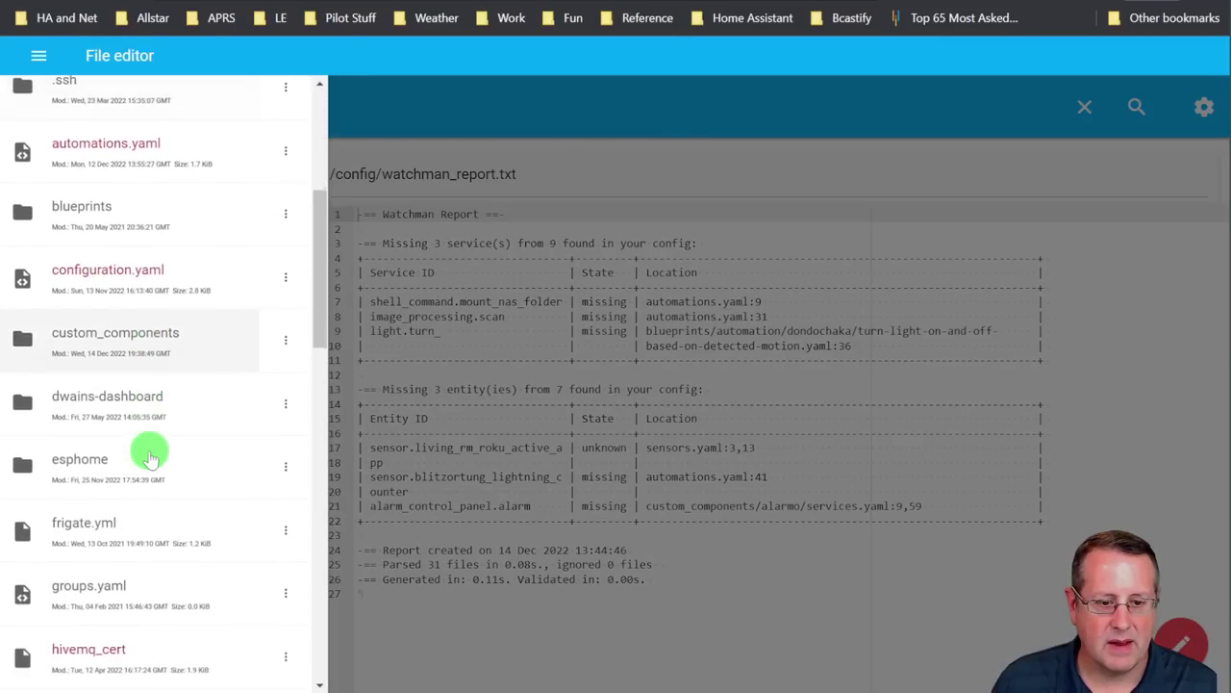
{"action": "scroll", "coordinate": [151, 458], "scroll_direction": "down", "scroll_amount": 10}
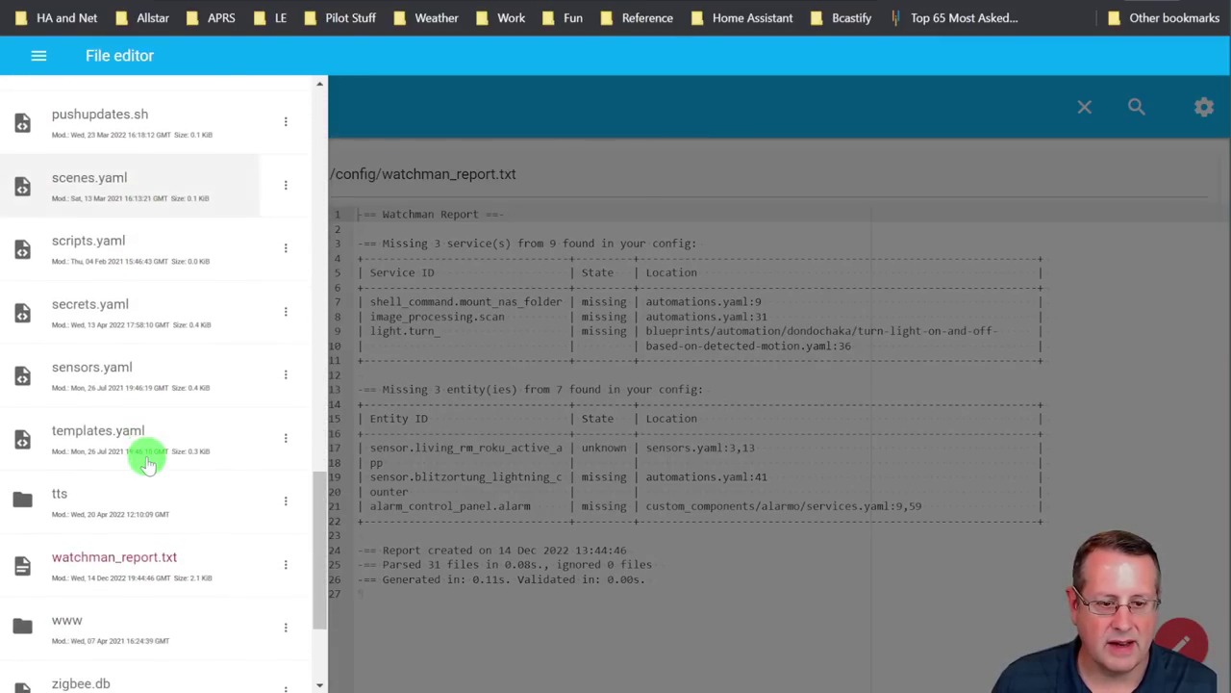
{"action": "scroll", "coordinate": [151, 462], "scroll_direction": "down", "scroll_amount": 2}
{"action": "left_click", "coordinate": [286, 443]}
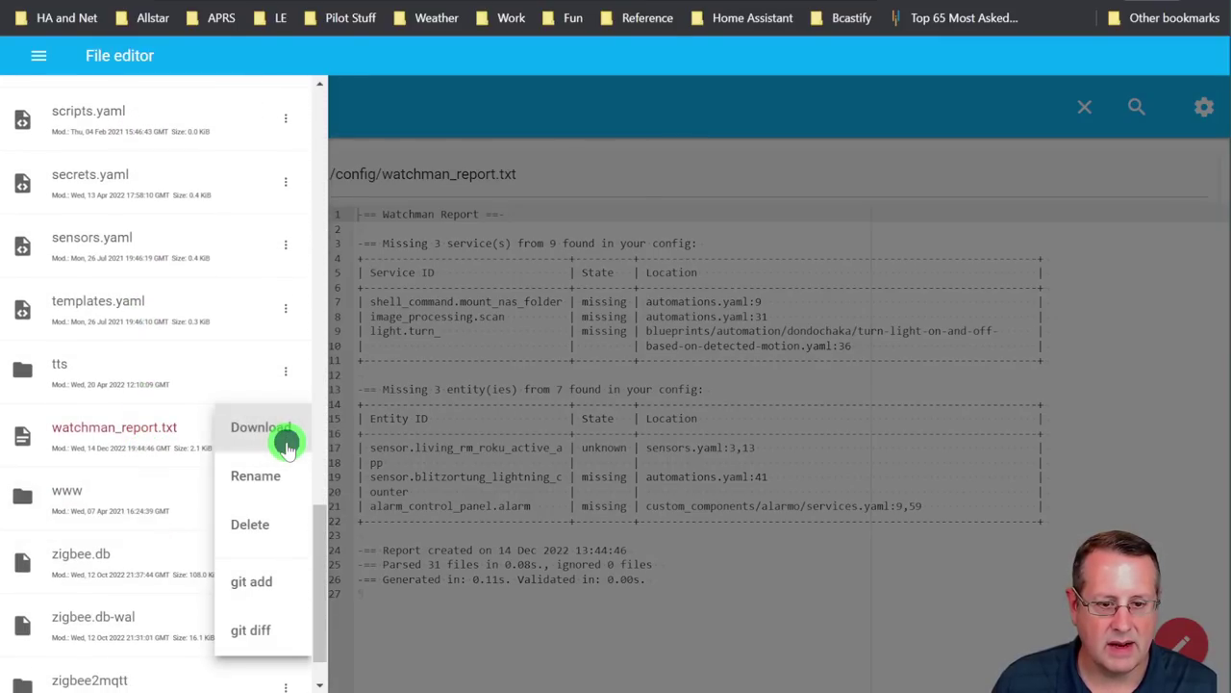
{"action": "left_click", "coordinate": [256, 524]}
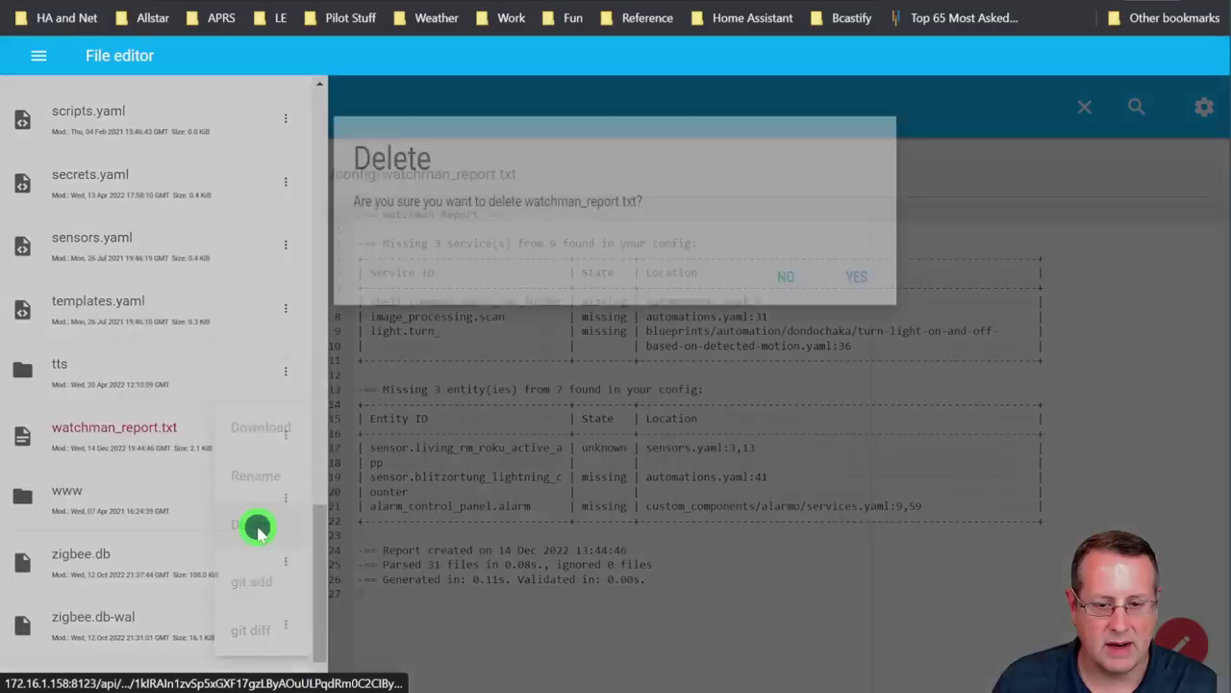
{"action": "left_click", "coordinate": [898, 303]}
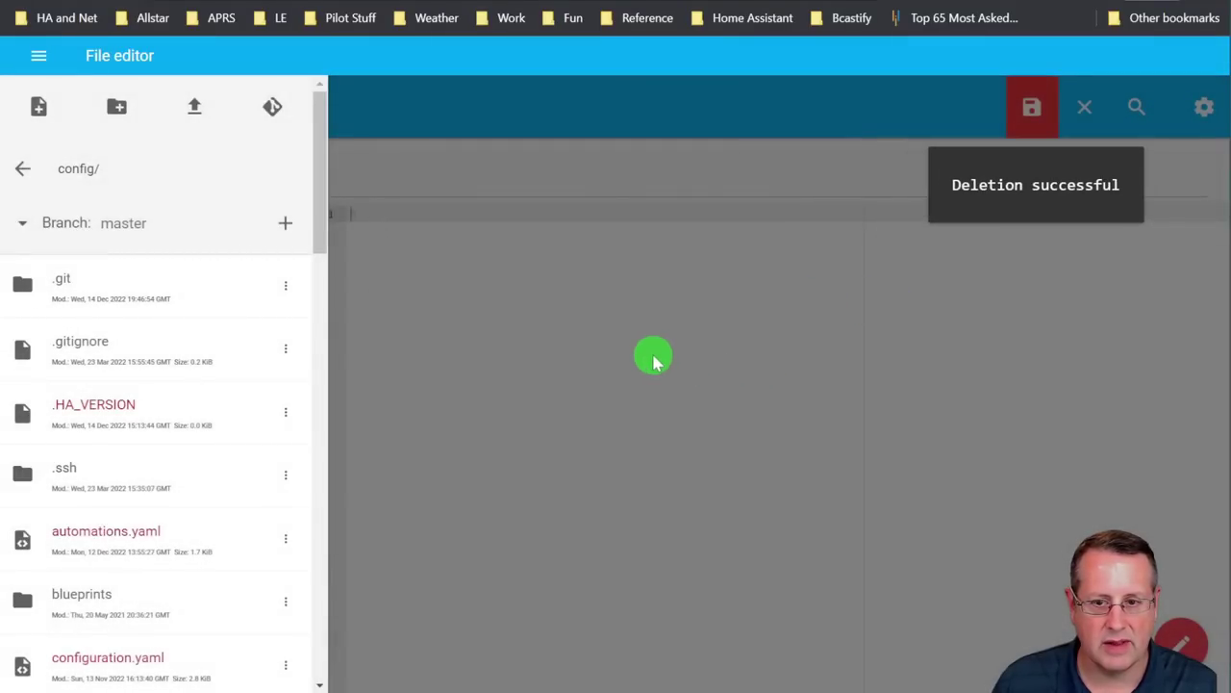
- Go to Developer Tools from Settings using the 'cdeve' command palette search
{"action": "left_click", "coordinate": [39, 56]}
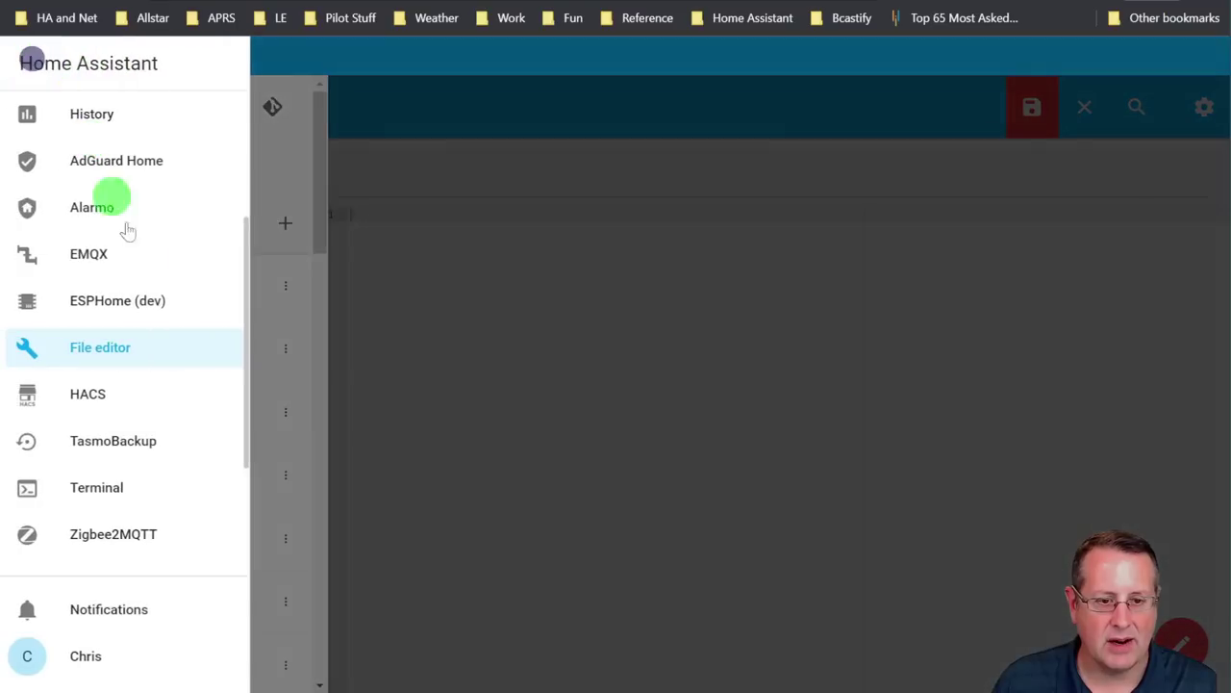
{"action": "scroll", "coordinate": [135, 452], "scroll_direction": "down", "scroll_amount": 2}
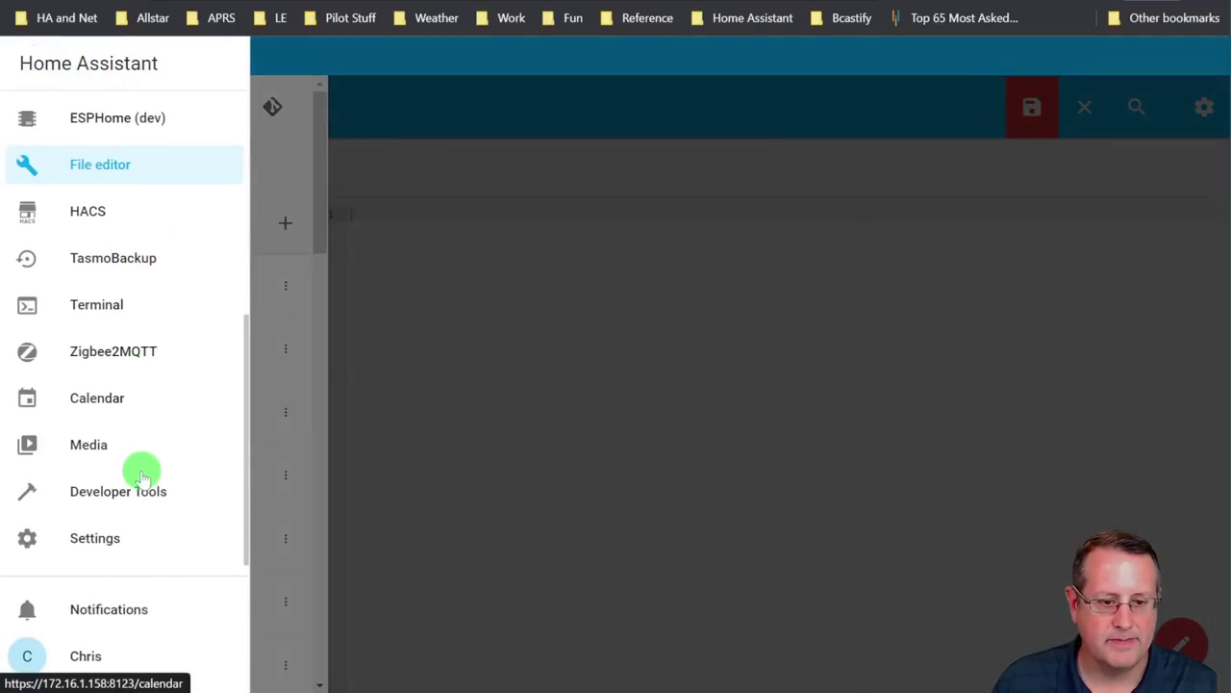
{"action": "left_click", "coordinate": [110, 537]}
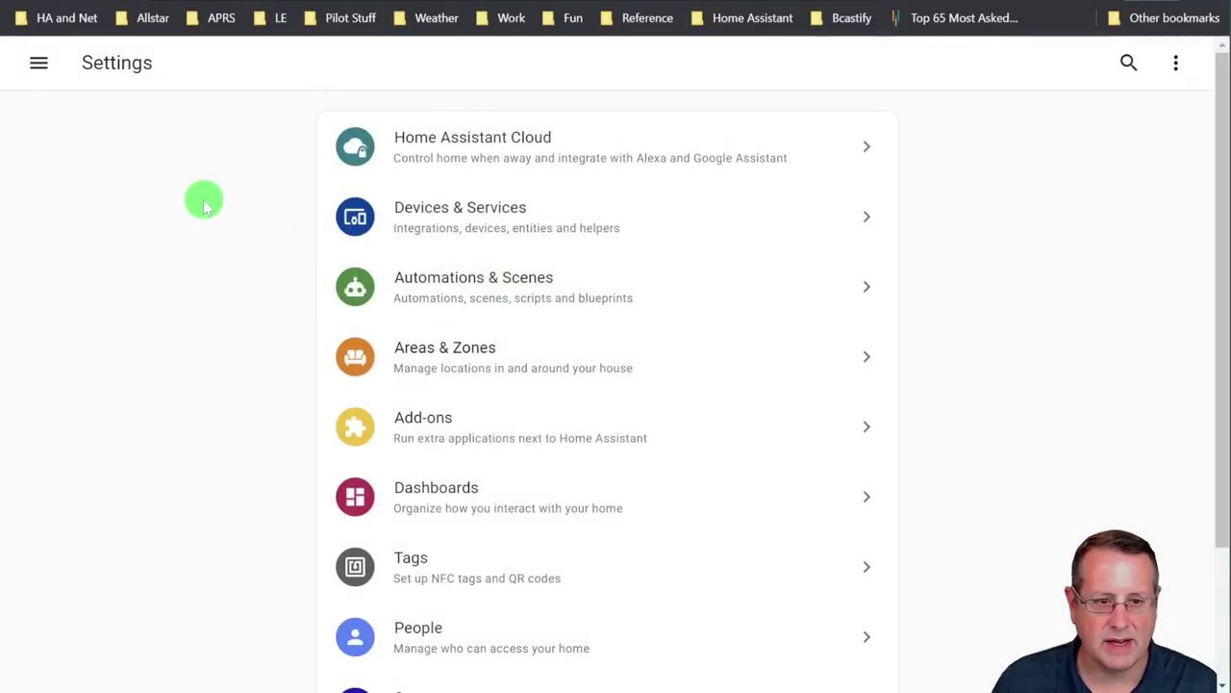
{"action": "type", "text": "cdeve"}
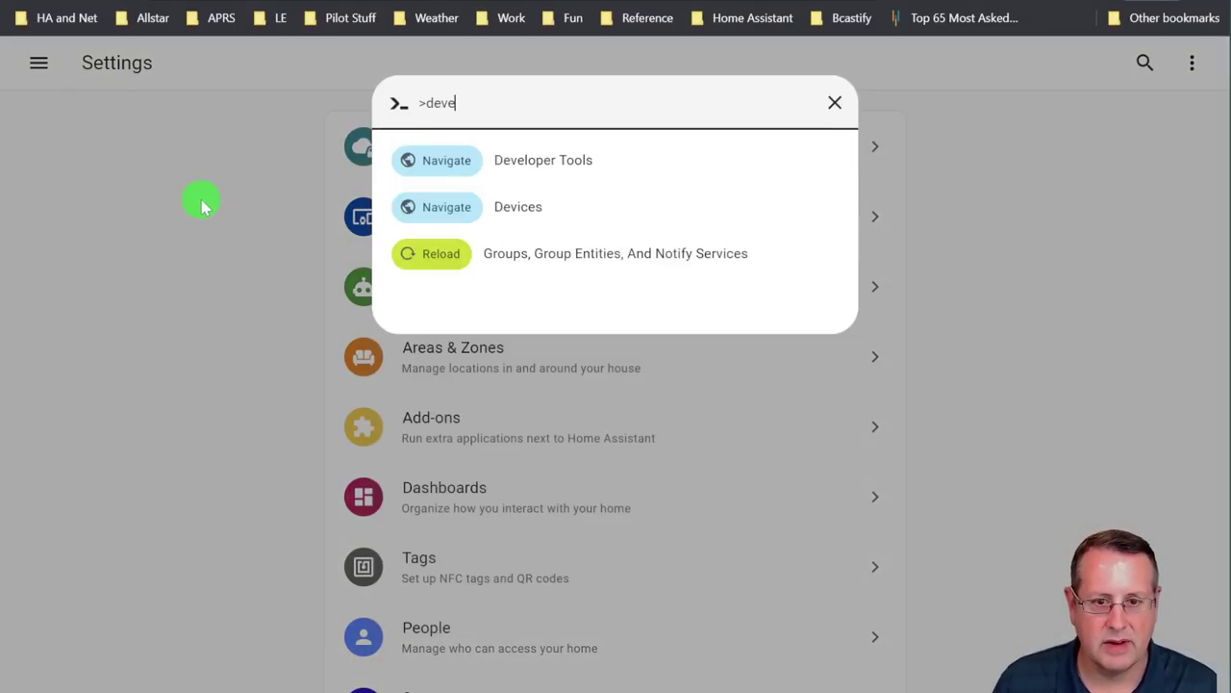
{"action": "key", "text": "Return"}
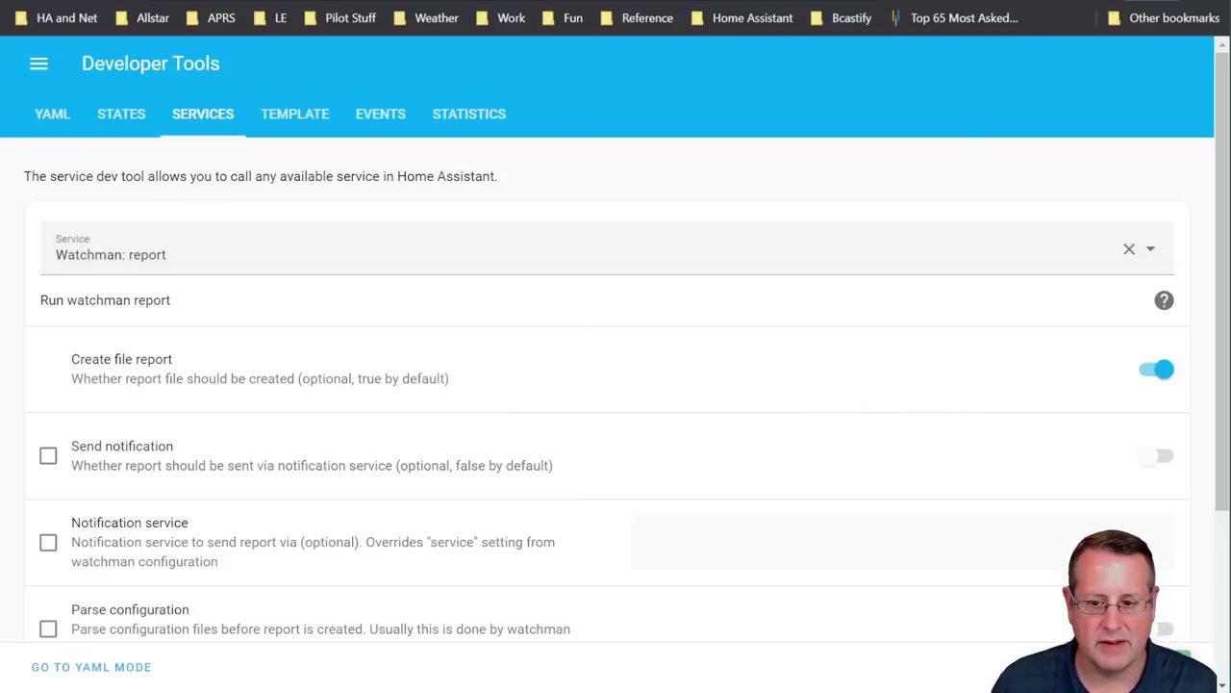
- Go back to the File editor from the sidebar
{"action": "left_click", "coordinate": [38, 63]}
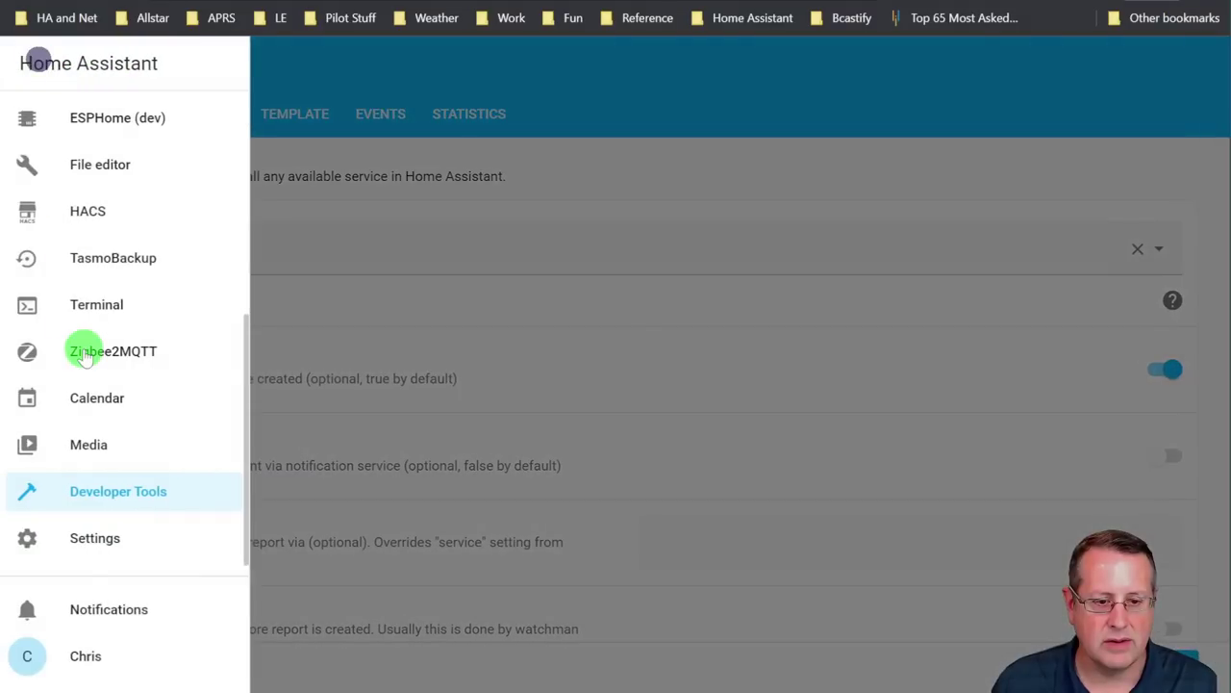
{"action": "scroll", "coordinate": [116, 419], "scroll_direction": "up", "scroll_amount": 4}
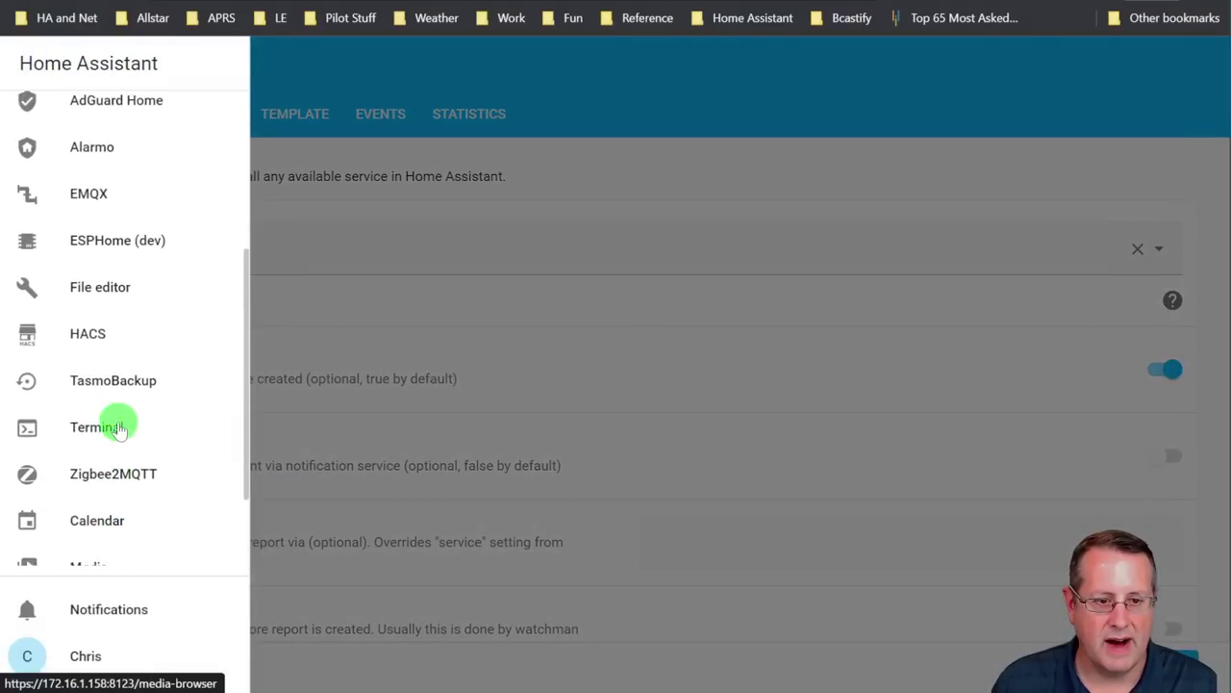
{"action": "left_click", "coordinate": [92, 354]}
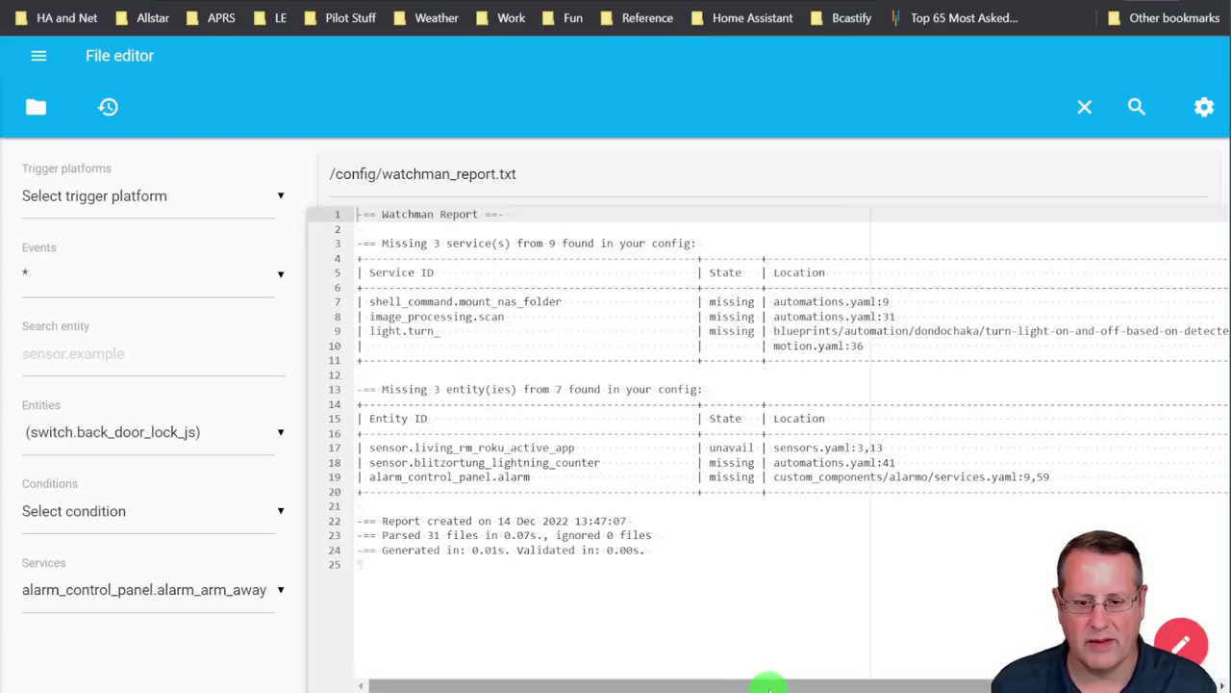
- Scroll the regenerated report sideways to read the full missing-service and missing-entity lines
{"action": "left_click_drag", "start_coordinate": [772, 679], "coordinate": [833, 685]}
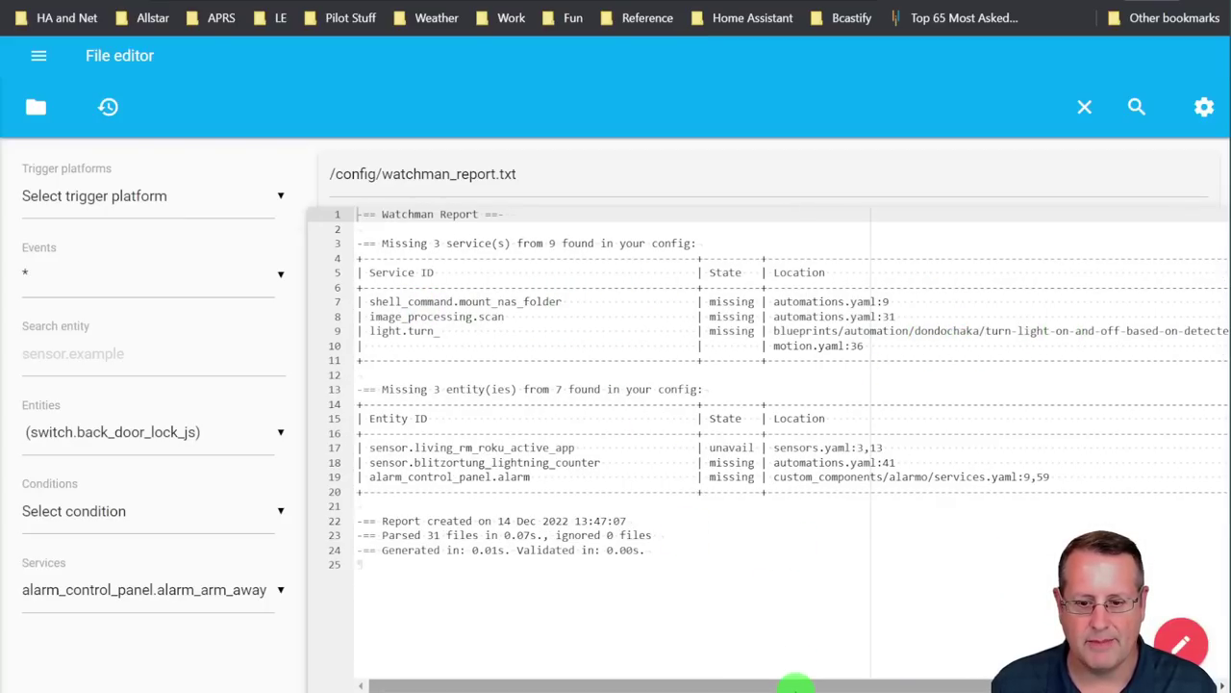
{"action": "left_click_drag", "start_coordinate": [797, 679], "coordinate": [875, 680]}
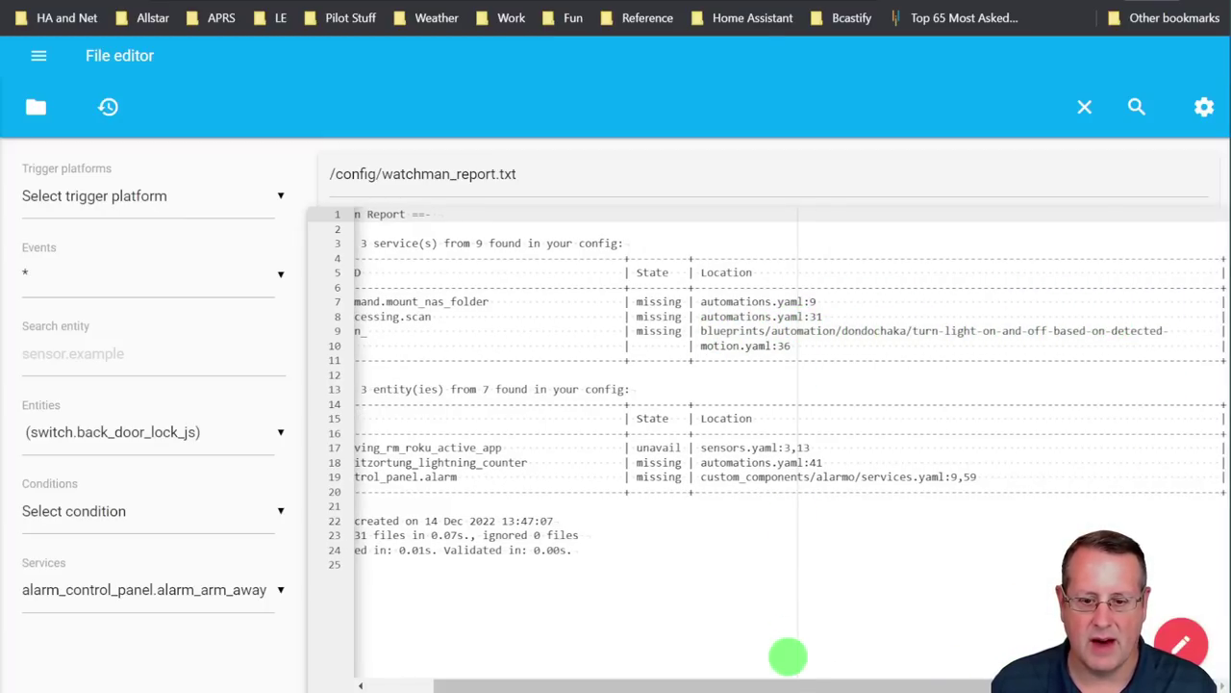
{"action": "left_click_drag", "start_coordinate": [784, 679], "coordinate": [590, 654]}
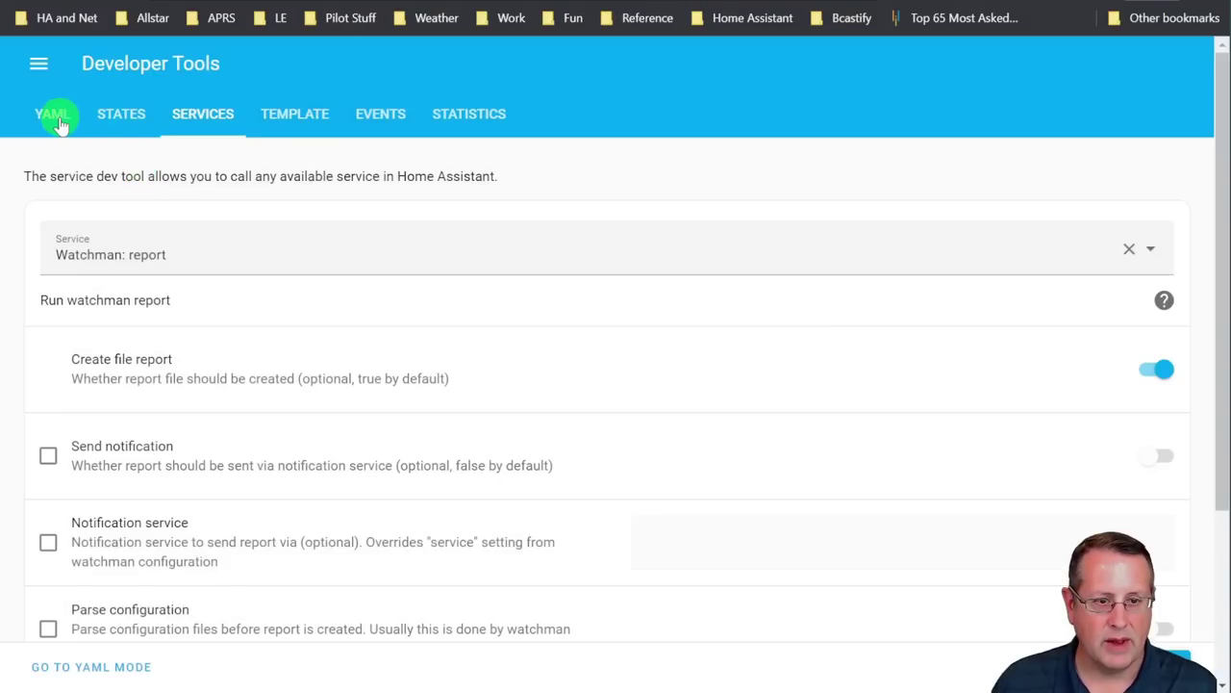
- Filter entity states by 'watc' and browse the watchman sensors' attributes
{"action": "left_click", "coordinate": [109, 115]}
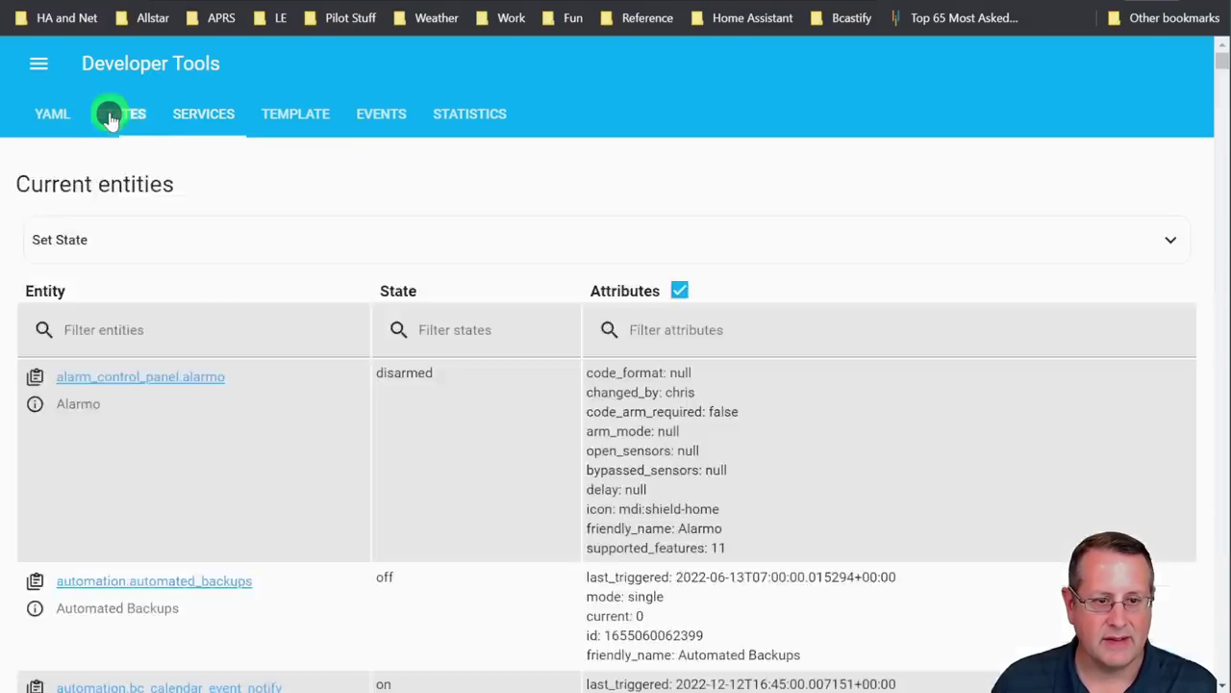
{"action": "left_click", "coordinate": [125, 323]}
{"action": "type", "text": "watch"}
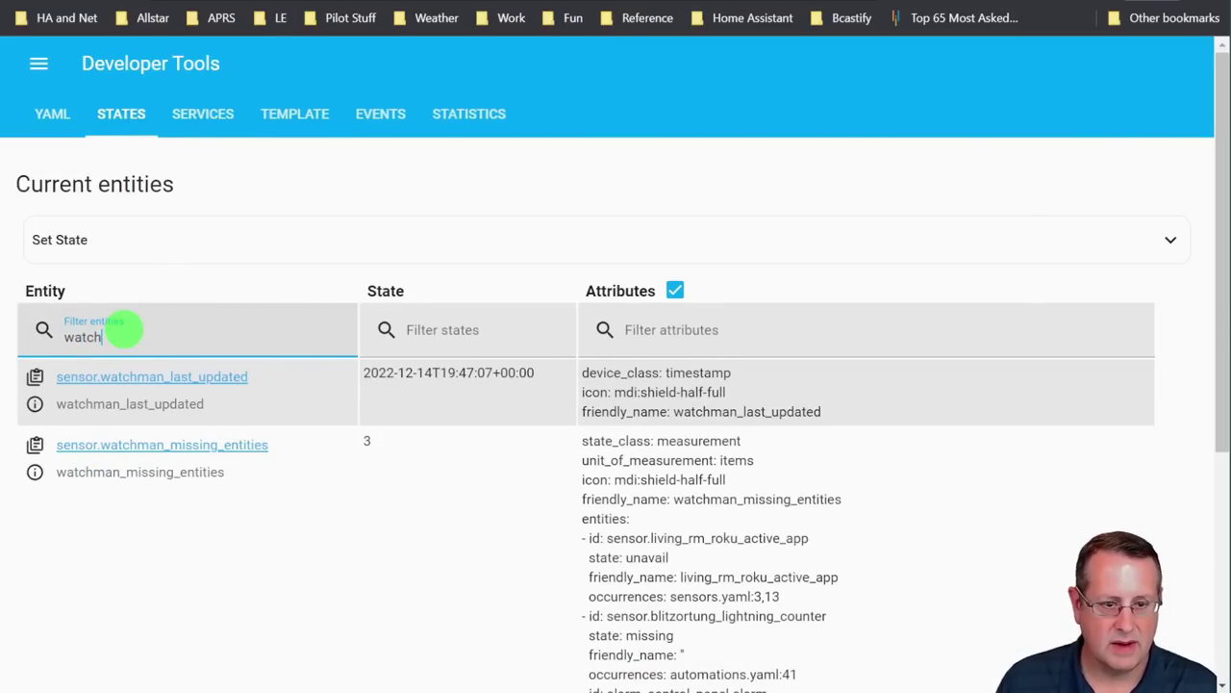
{"action": "scroll", "coordinate": [264, 413], "scroll_direction": "down", "scroll_amount": 1}
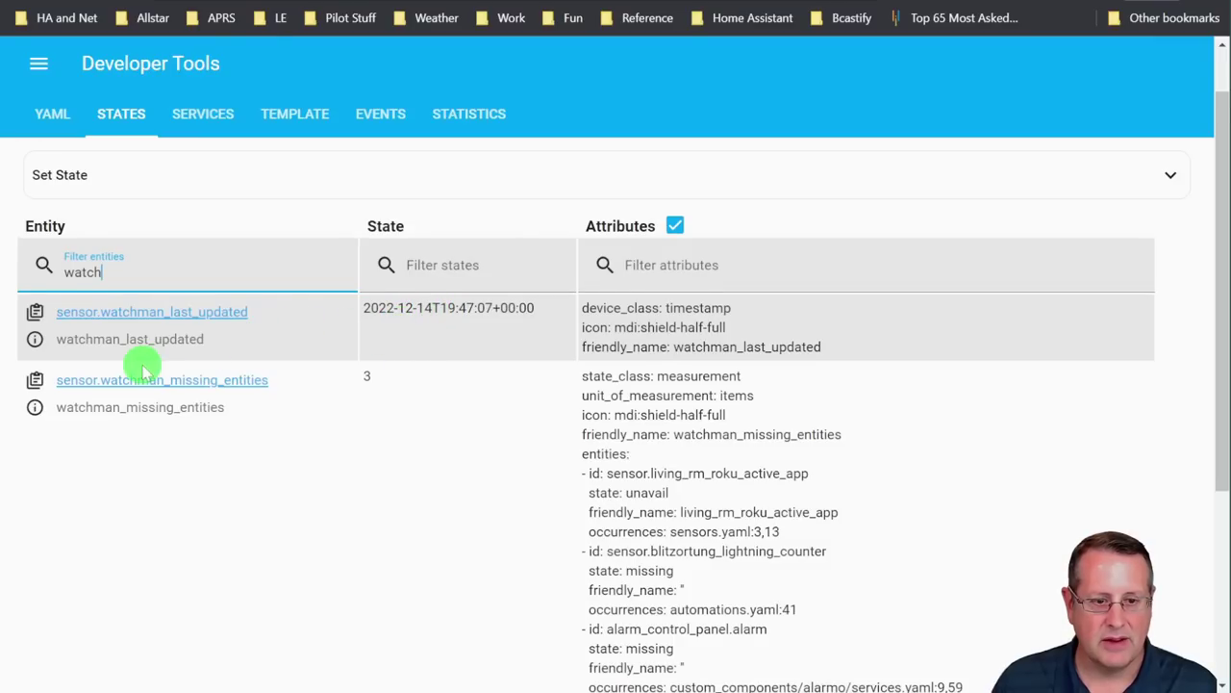
{"action": "scroll", "coordinate": [125, 354], "scroll_direction": "down", "scroll_amount": 2}
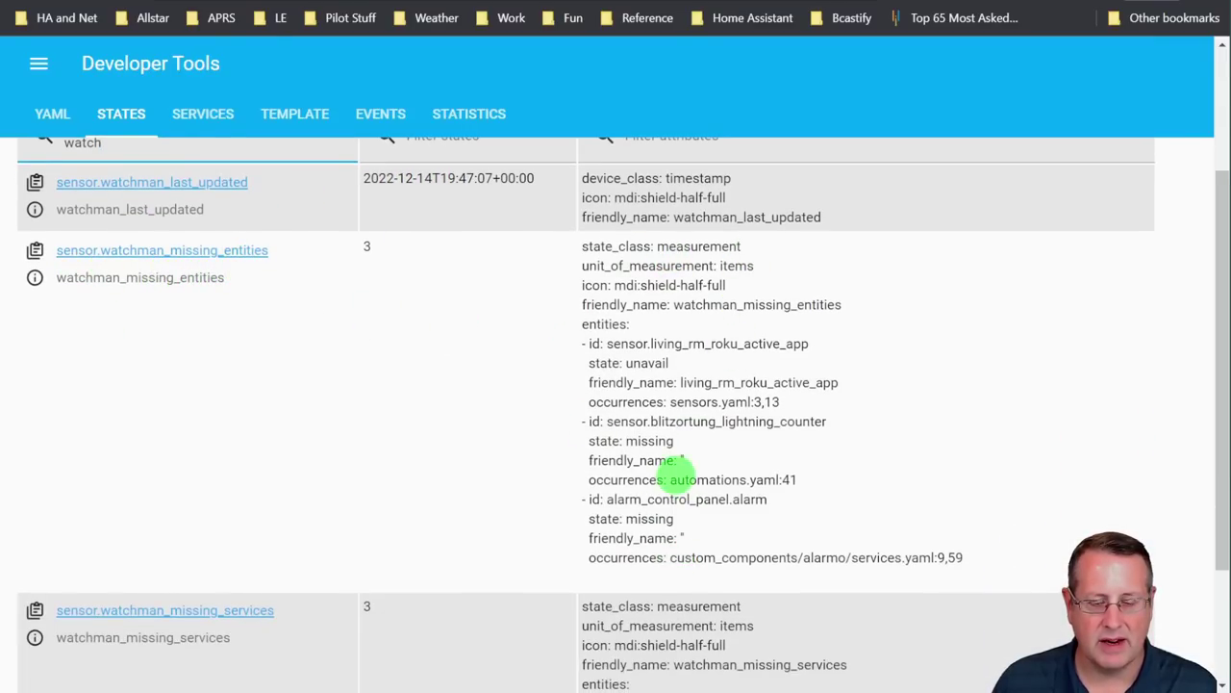
{"action": "scroll", "coordinate": [612, 454], "scroll_direction": "up", "scroll_amount": 3}
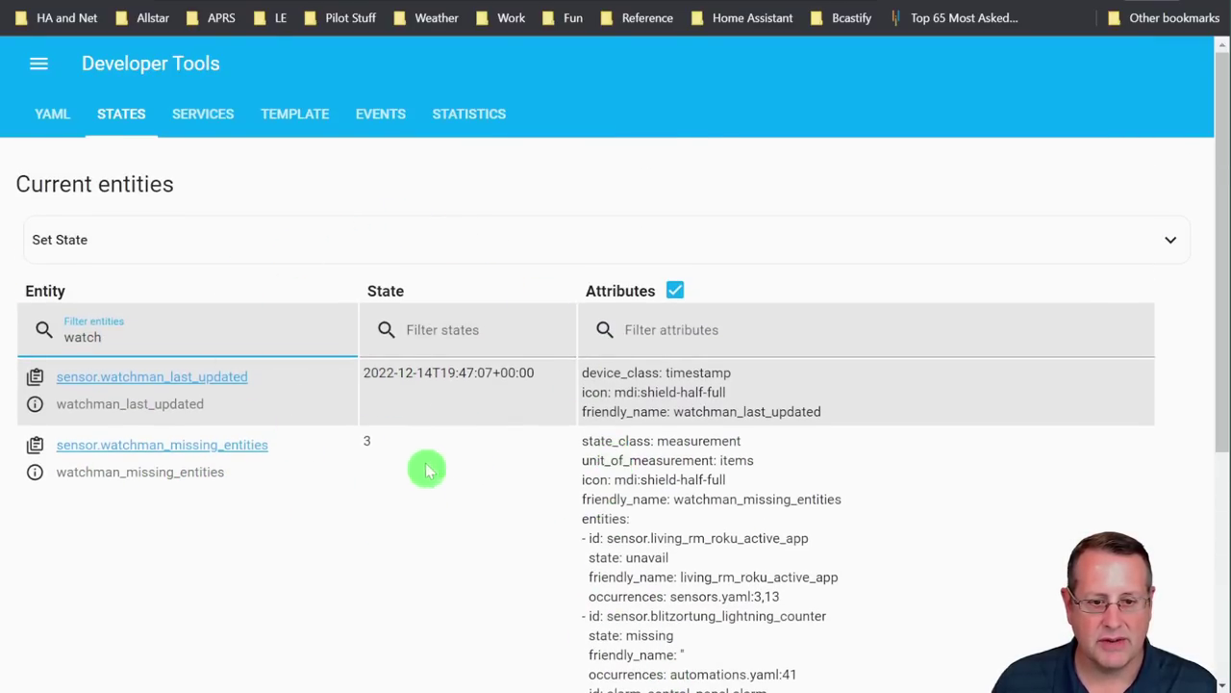
{"action": "scroll", "coordinate": [662, 433], "scroll_direction": "down", "scroll_amount": 2}
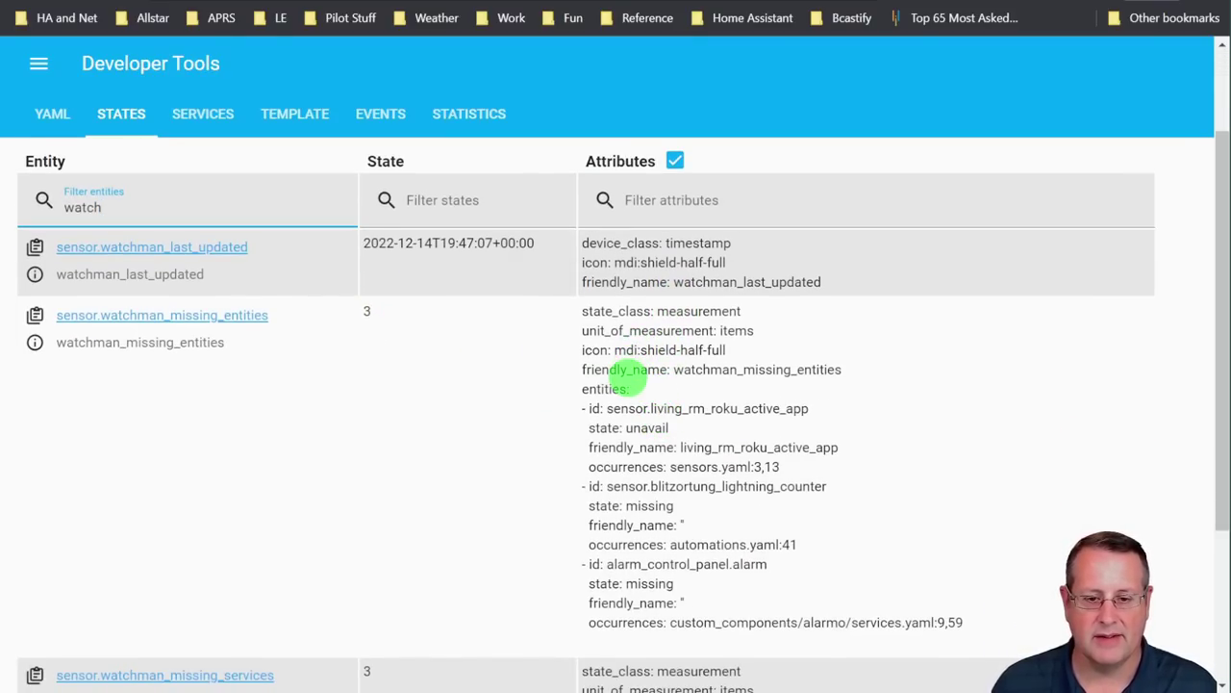
{"action": "scroll", "coordinate": [712, 408], "scroll_direction": "down", "scroll_amount": 4}
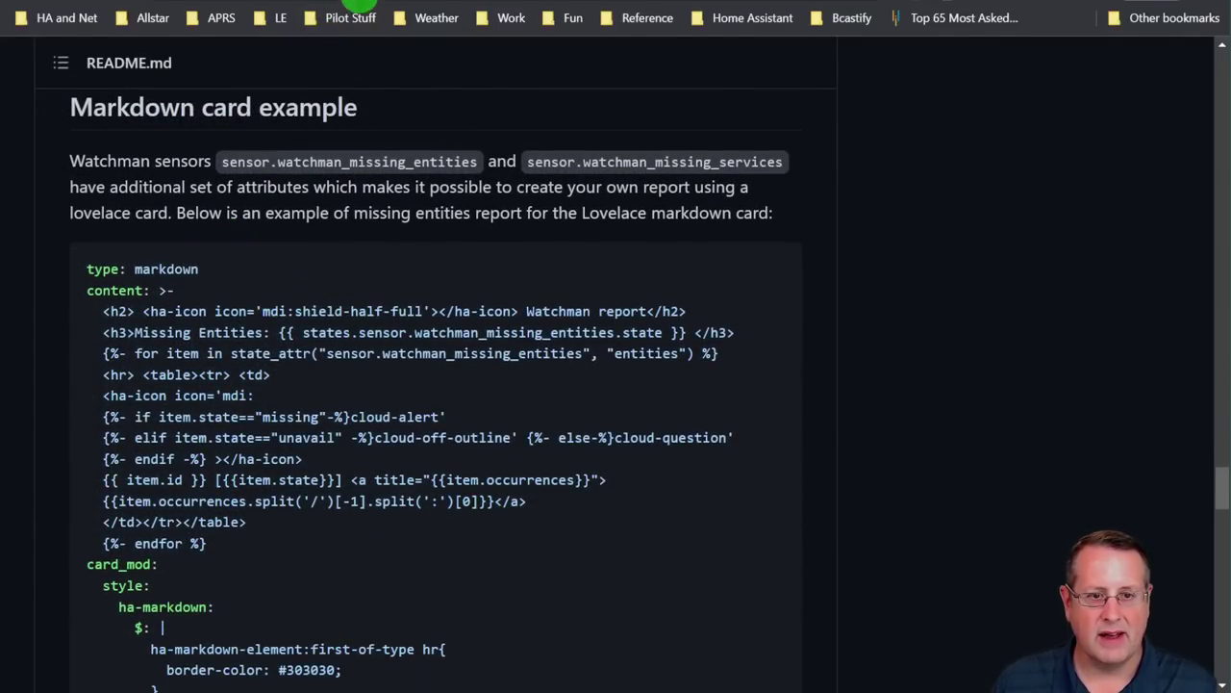
{"action": "scroll", "coordinate": [242, 415], "scroll_direction": "down", "scroll_amount": 1}
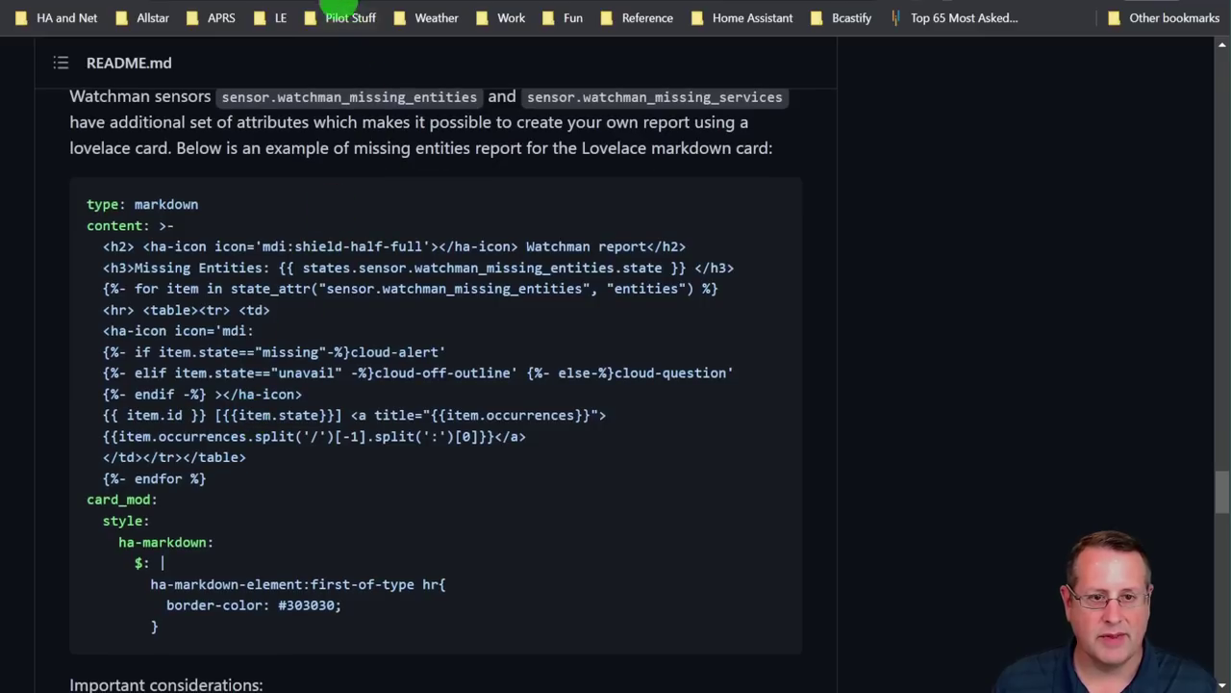
{"action": "key", "text": "ctrl+Tab"}
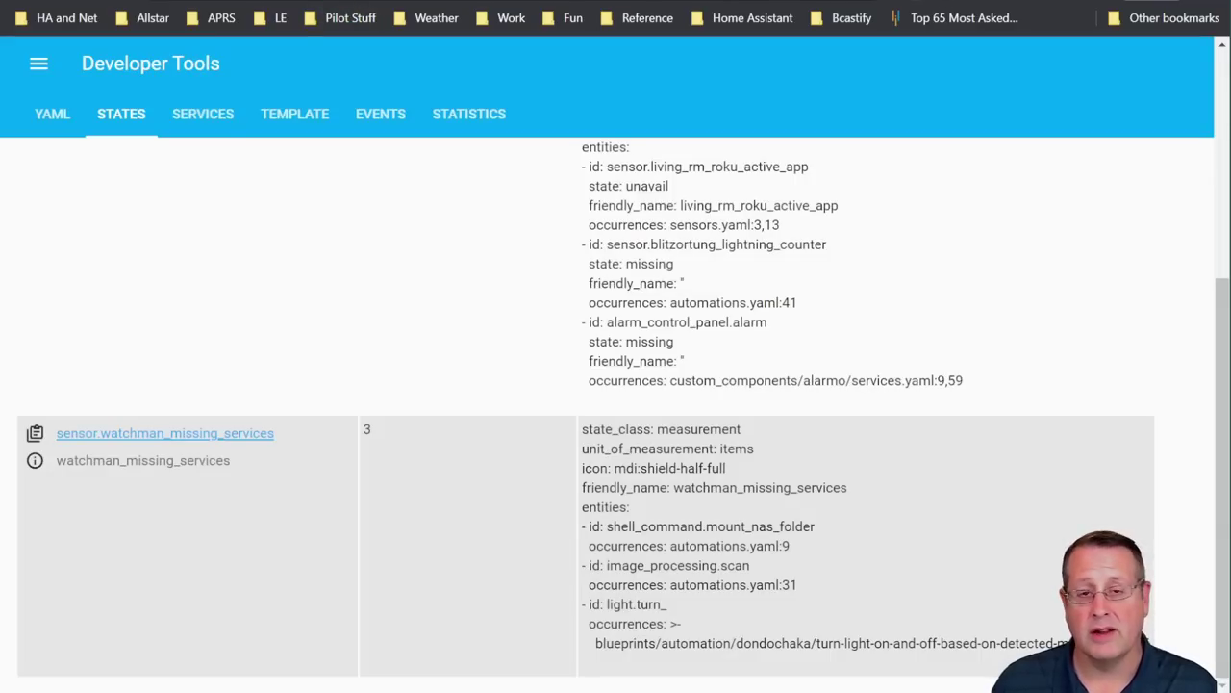
- Add a new view titled 'DEMO WATCHMAN' to the Overview dashboard
{"action": "left_click", "coordinate": [38, 64]}
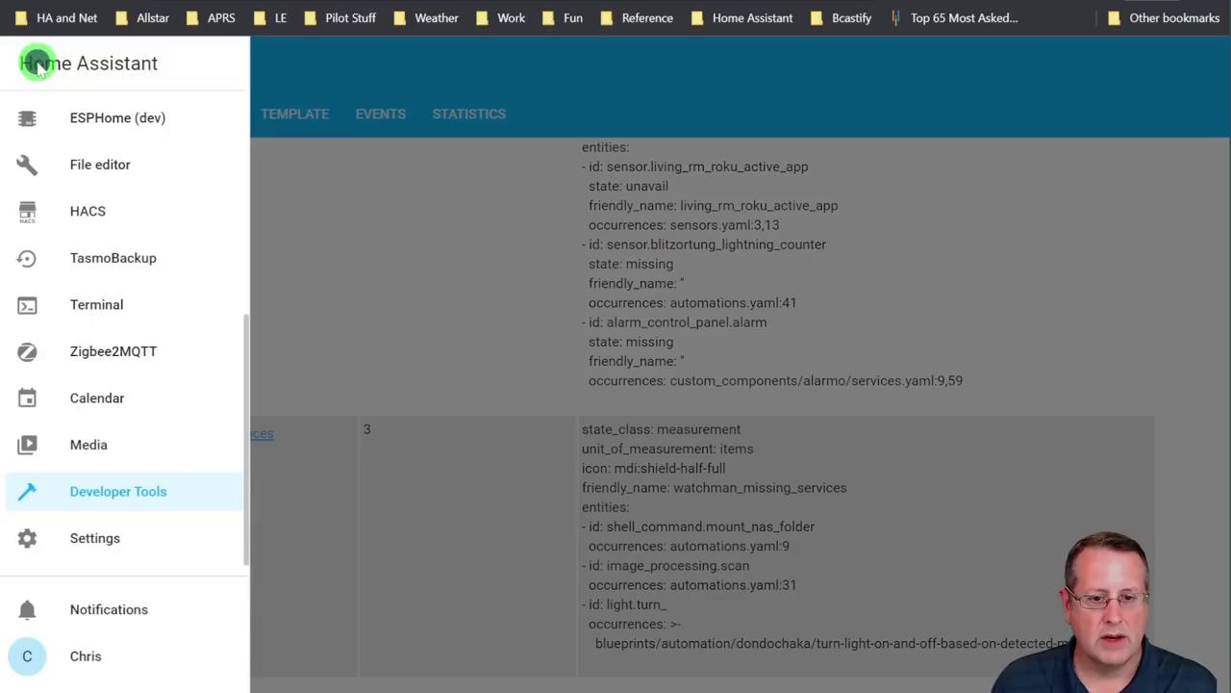
{"action": "scroll", "coordinate": [135, 192], "scroll_direction": "up", "scroll_amount": 4}
{"action": "scroll", "coordinate": [131, 199], "scroll_direction": "up", "scroll_amount": 2}
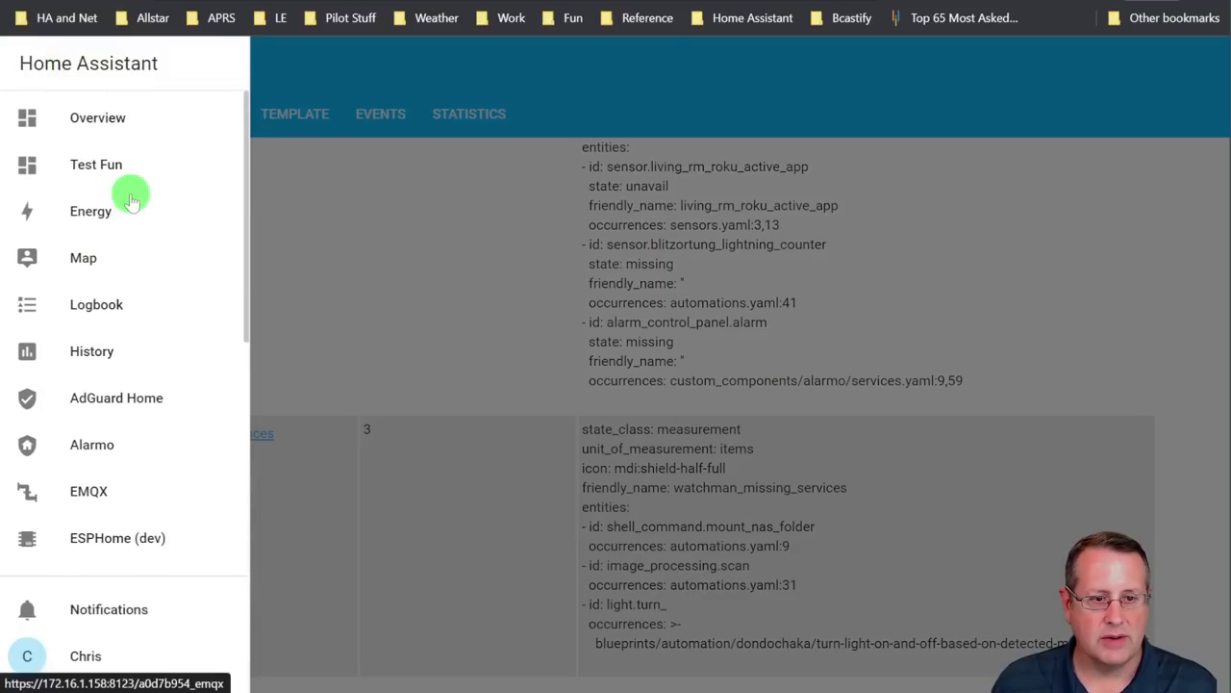
{"action": "left_click", "coordinate": [106, 117]}
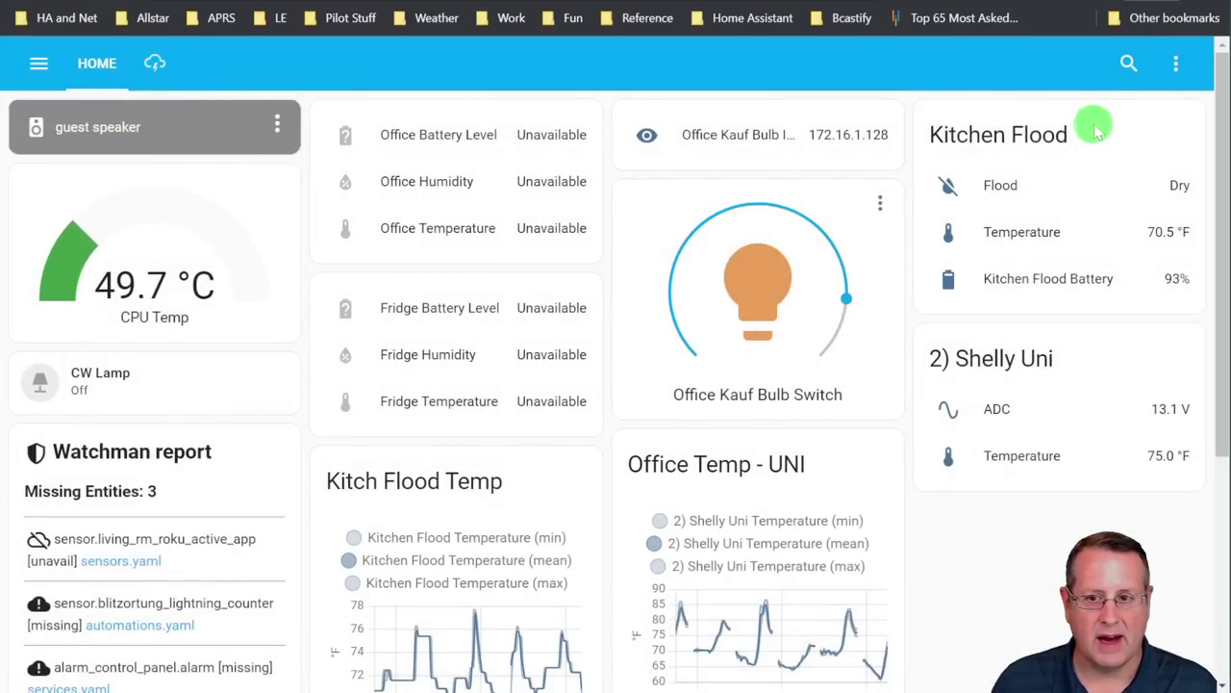
{"action": "left_click", "coordinate": [1176, 65]}
{"action": "left_click", "coordinate": [1147, 124]}
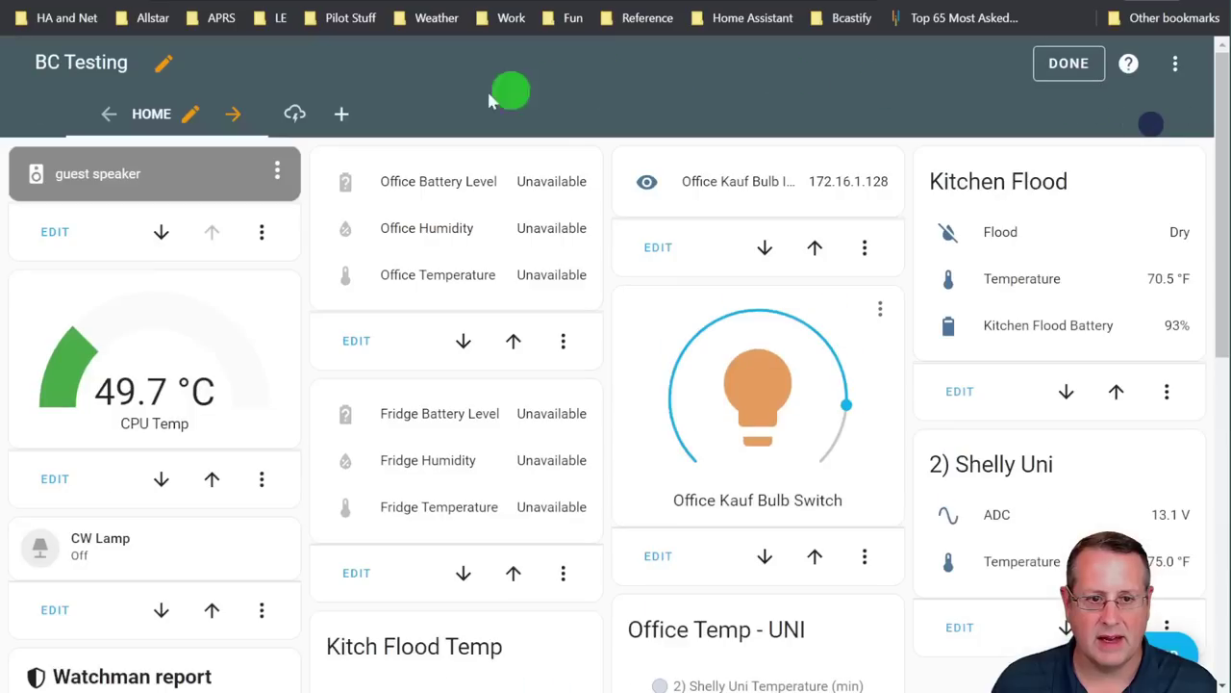
{"action": "left_click", "coordinate": [337, 117]}
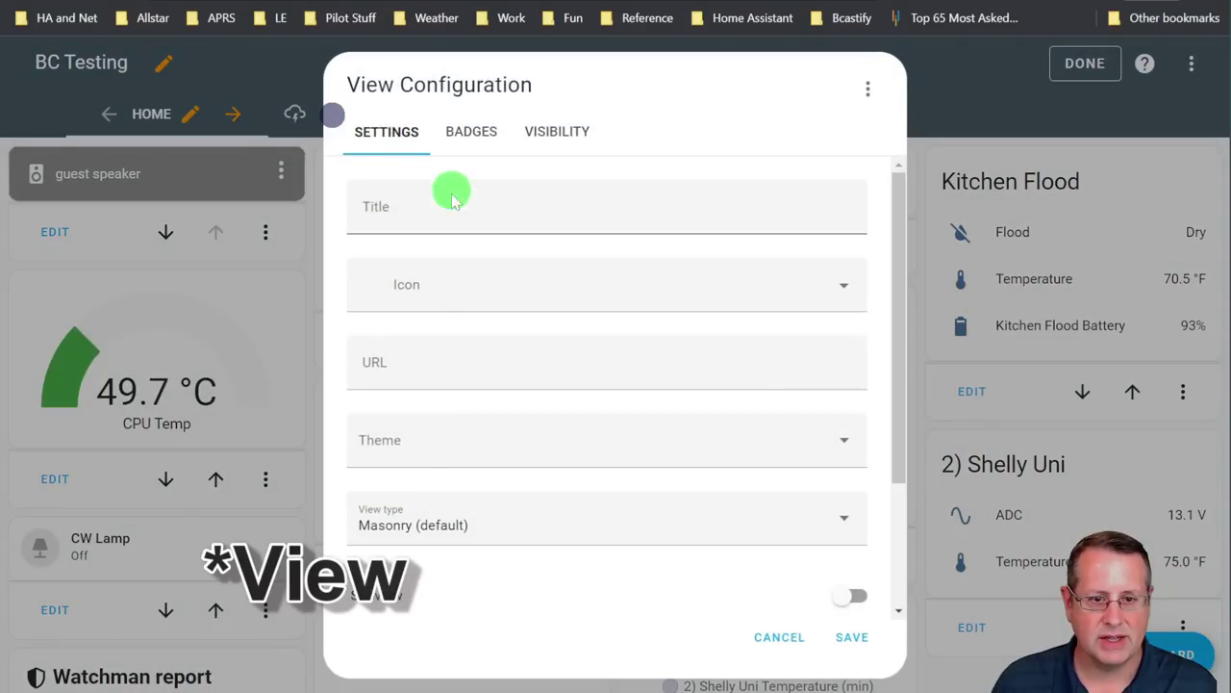
{"action": "left_click", "coordinate": [445, 210]}
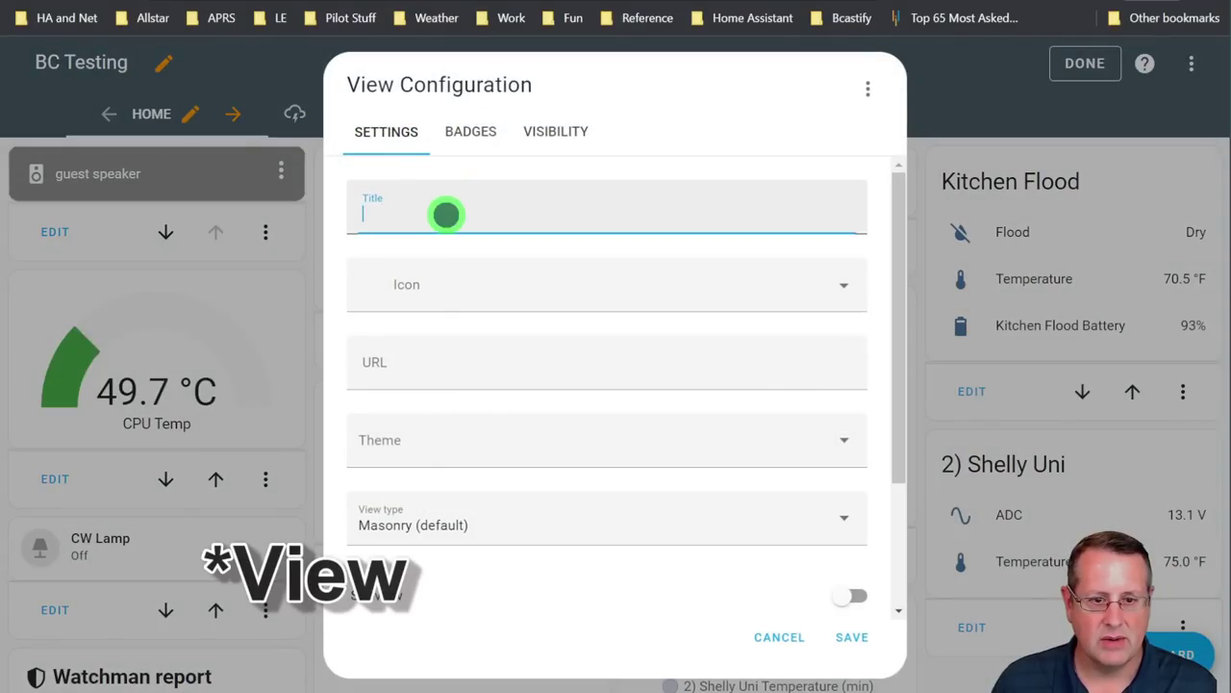
{"action": "type", "text": "DEMO WATCHMAN"}
{"action": "left_click", "coordinate": [849, 637]}
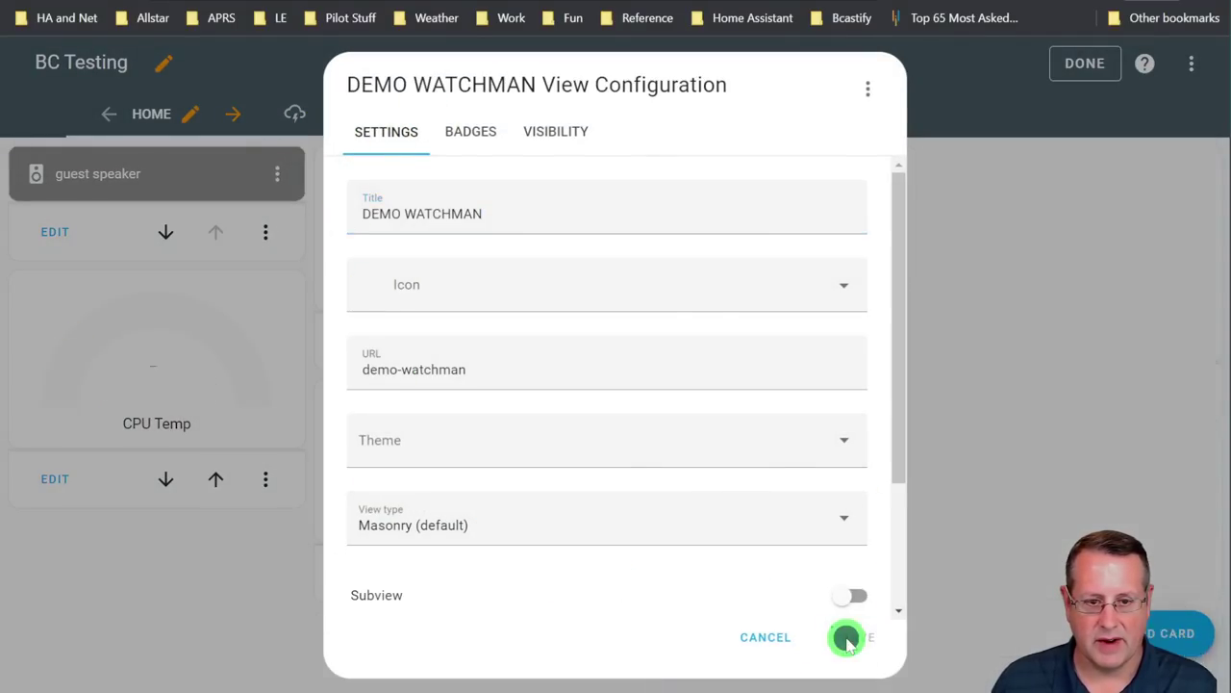
- Add a Markdown card to the view, found by searching 'mar'
{"action": "left_click", "coordinate": [1177, 167]}
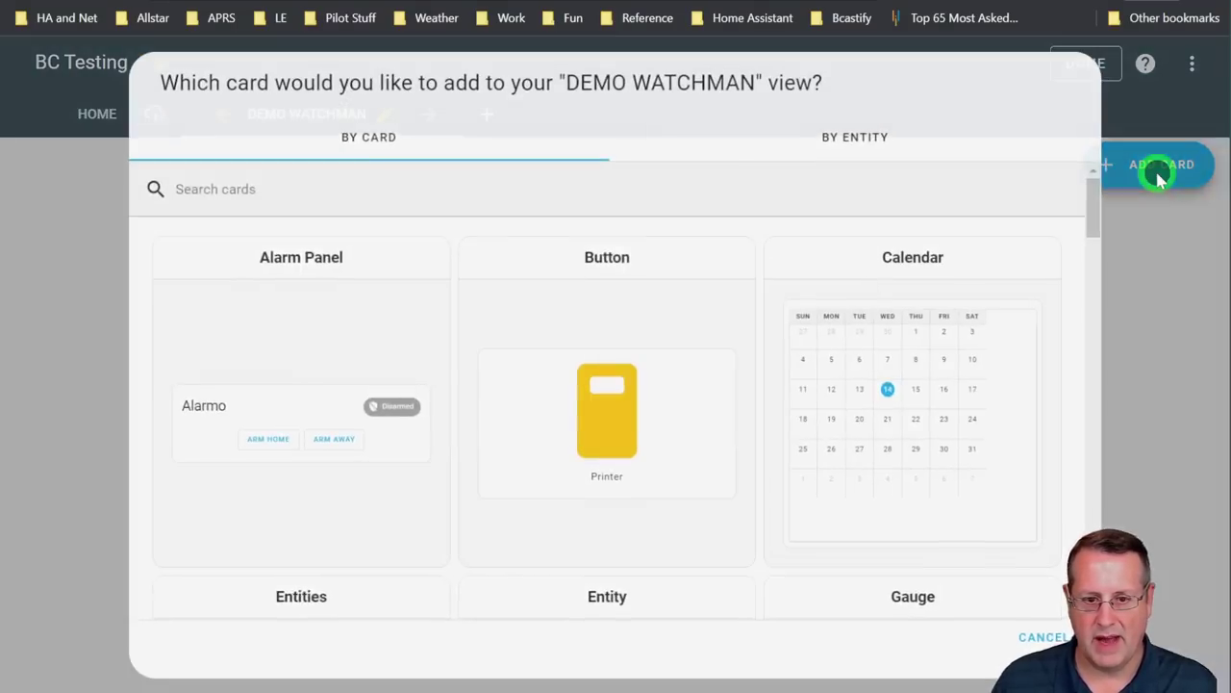
{"action": "type", "text": "mas"}
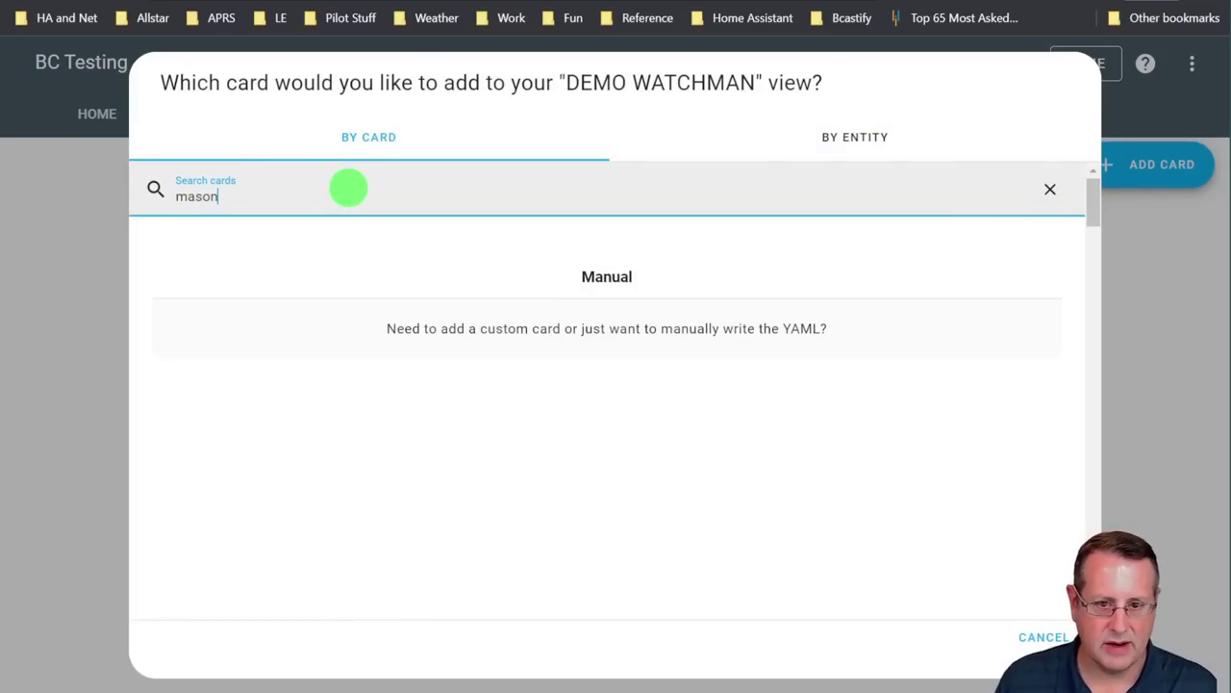
{"action": "type", "text": "on"}
{"action": "key", "text": "BackSpace"}
{"action": "key", "text": "BackSpace"}
{"action": "key", "text": "BackSpace"}
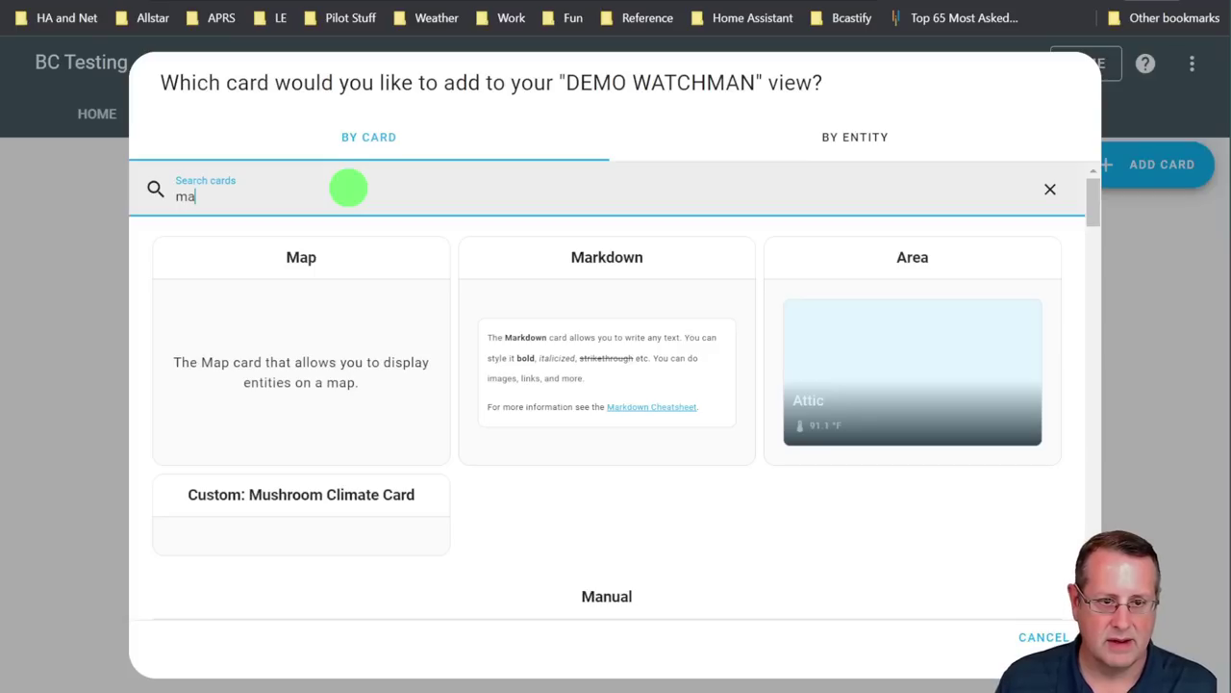
{"action": "type", "text": "g"}
{"action": "key", "text": "BackSpace"}
{"action": "type", "text": "r"}
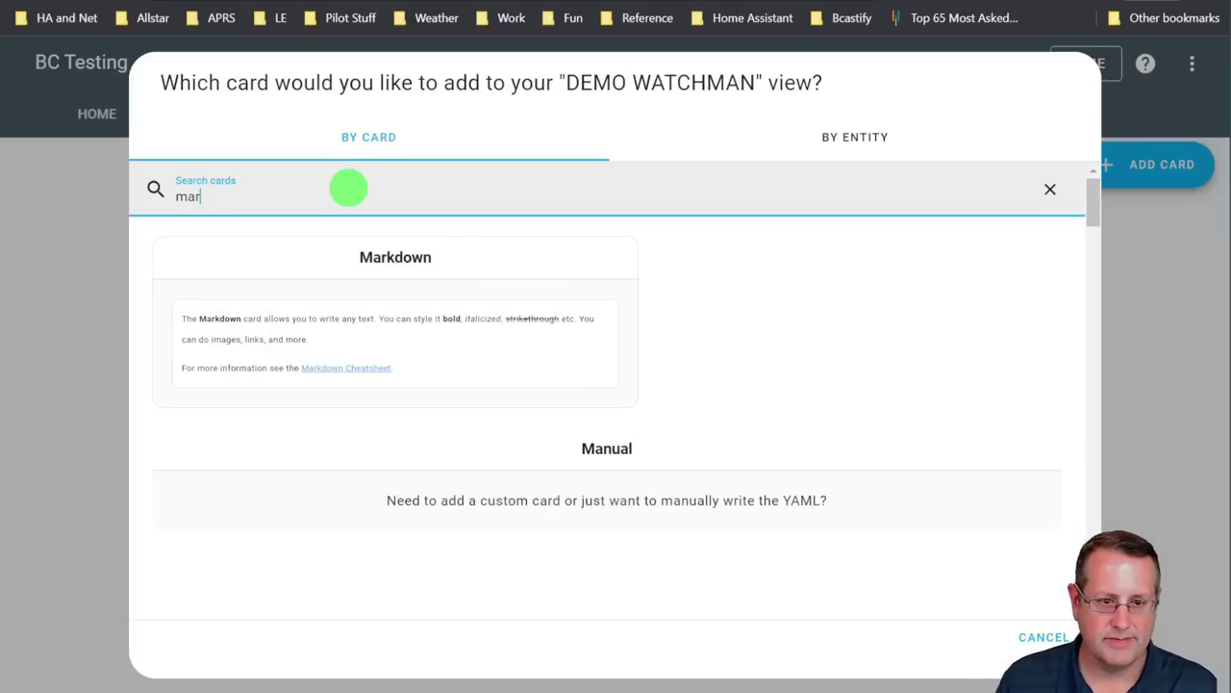
{"action": "left_click", "coordinate": [405, 327]}
{"action": "key", "text": "ctrl+Tab"}
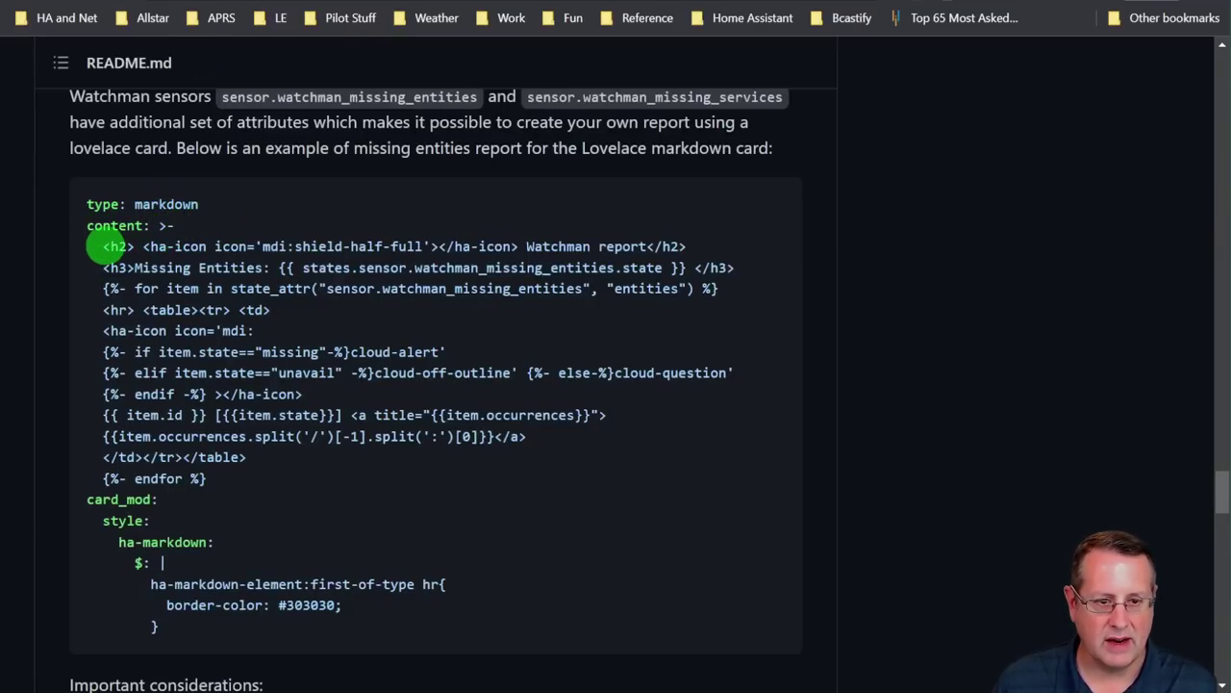
- Select the README template lines from <h2> through {%- endfor %}
{"action": "left_click_drag", "start_coordinate": [104, 247], "coordinate": [294, 489]}
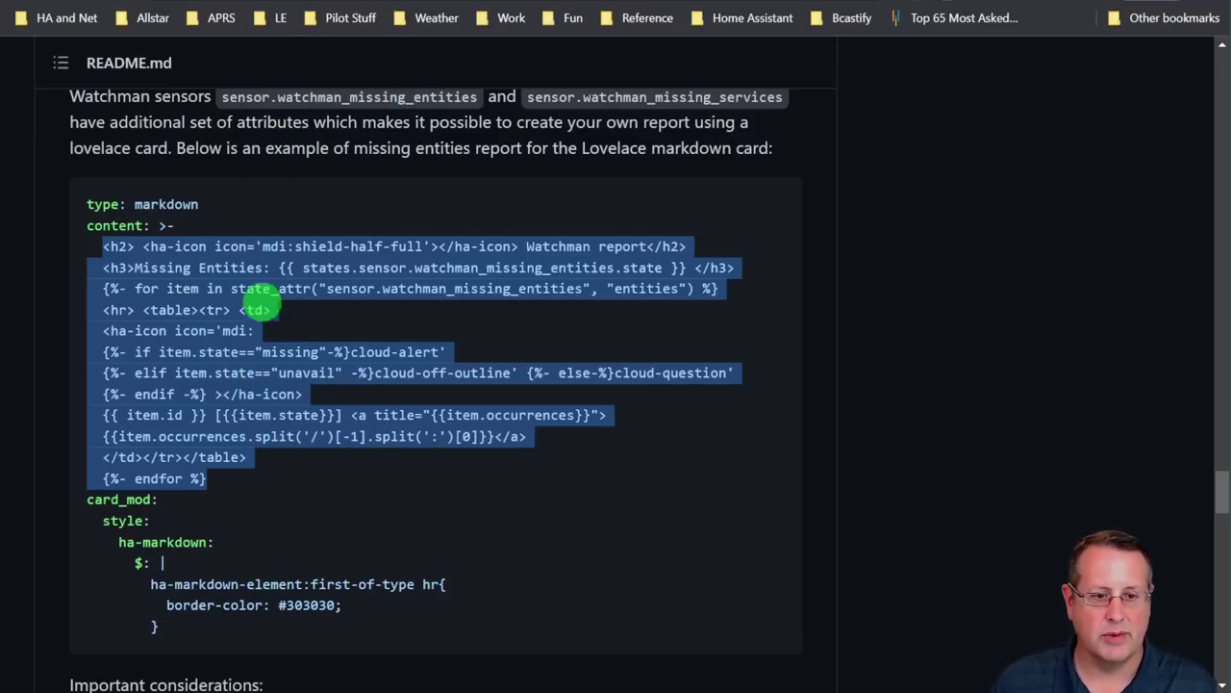
- Replace the Markdown card content with the copied Watchman template, save it and finish editing
{"action": "key", "text": "ctrl+Tab"}
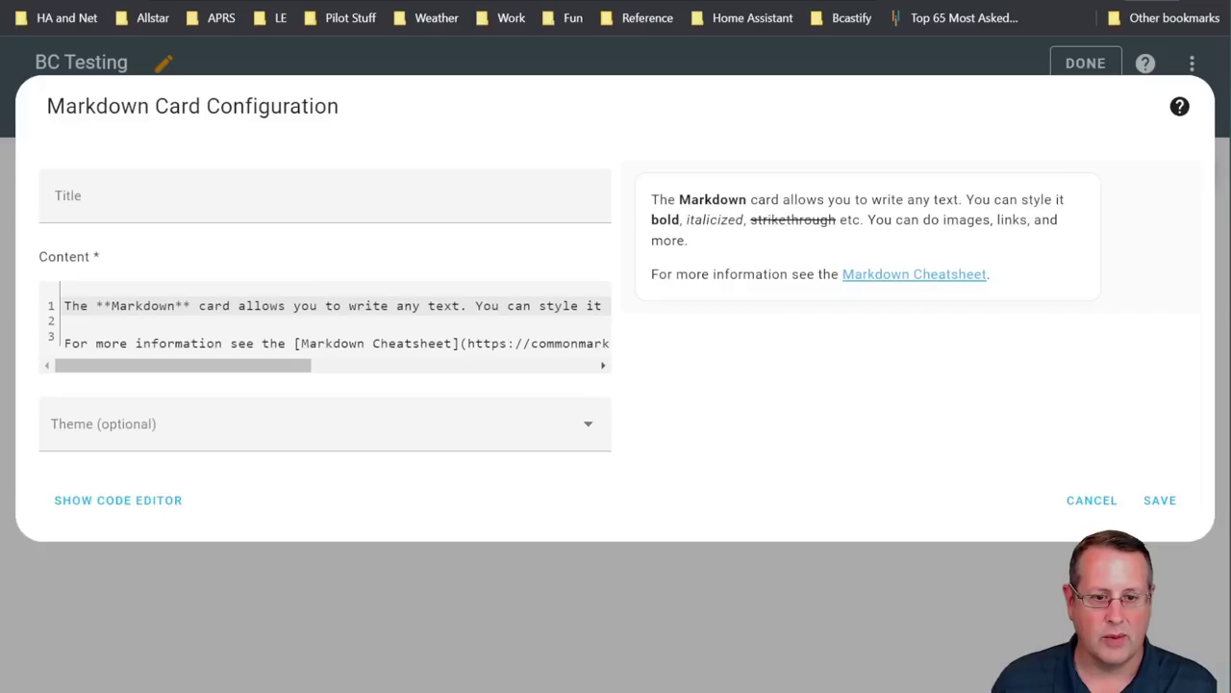
{"action": "left_click", "coordinate": [237, 323]}
{"action": "key", "text": "ctrl+a"}
{"action": "key", "text": "ctrl+v"}
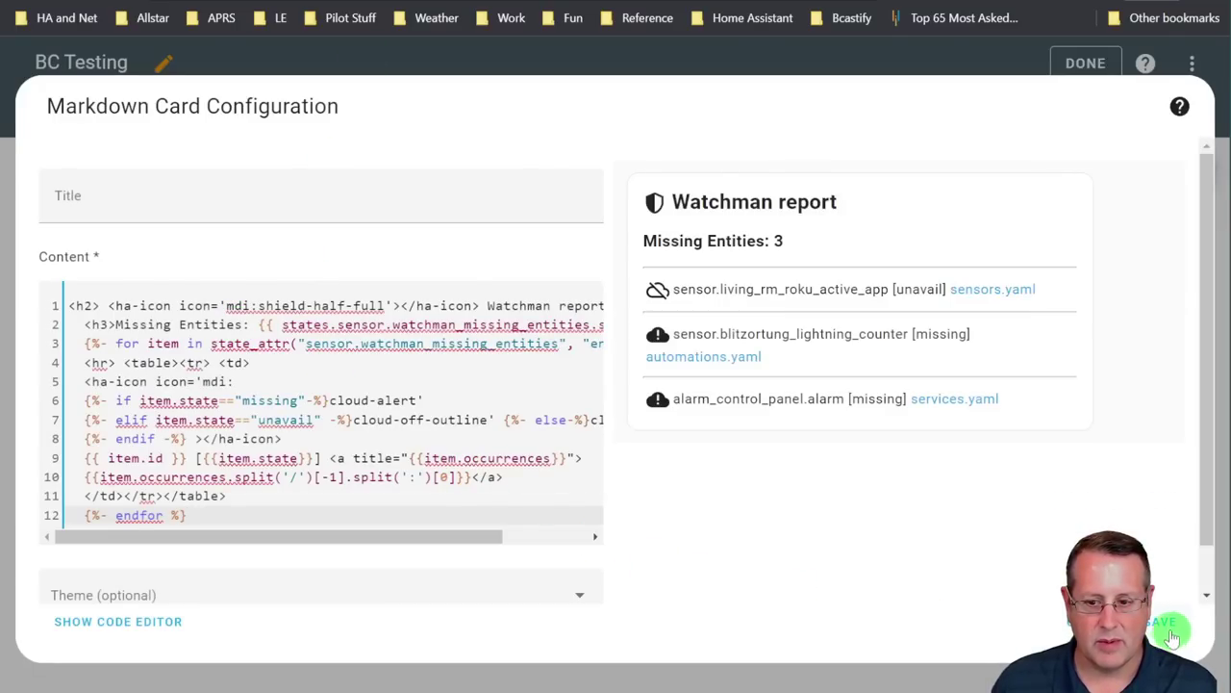
{"action": "left_click", "coordinate": [1167, 630]}
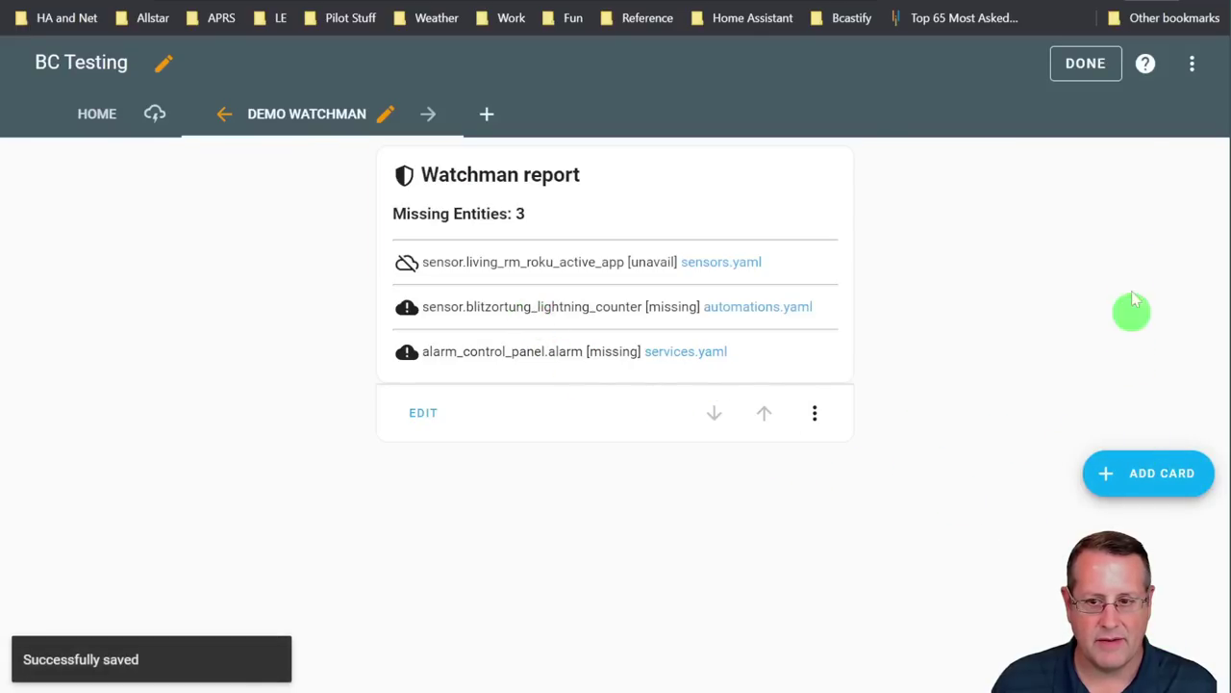
{"action": "left_click", "coordinate": [1085, 63]}
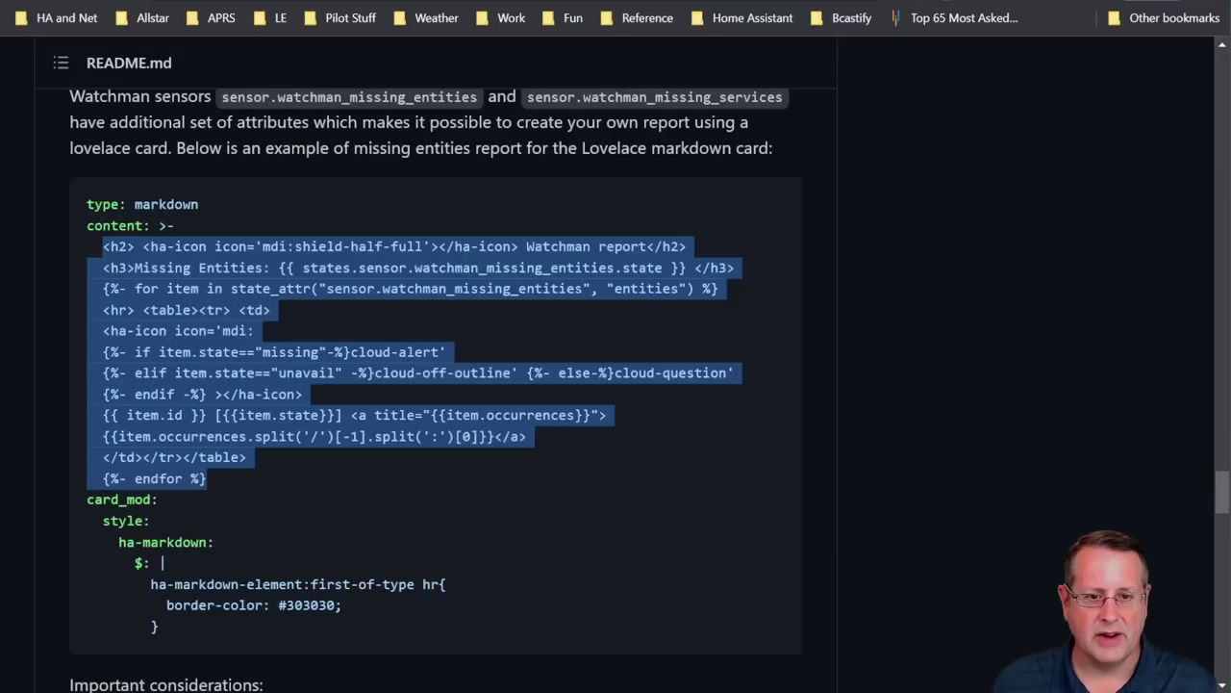
- On GitHub, select the missing-services report template code
{"action": "scroll", "coordinate": [443, 448], "scroll_direction": "down", "scroll_amount": 5}
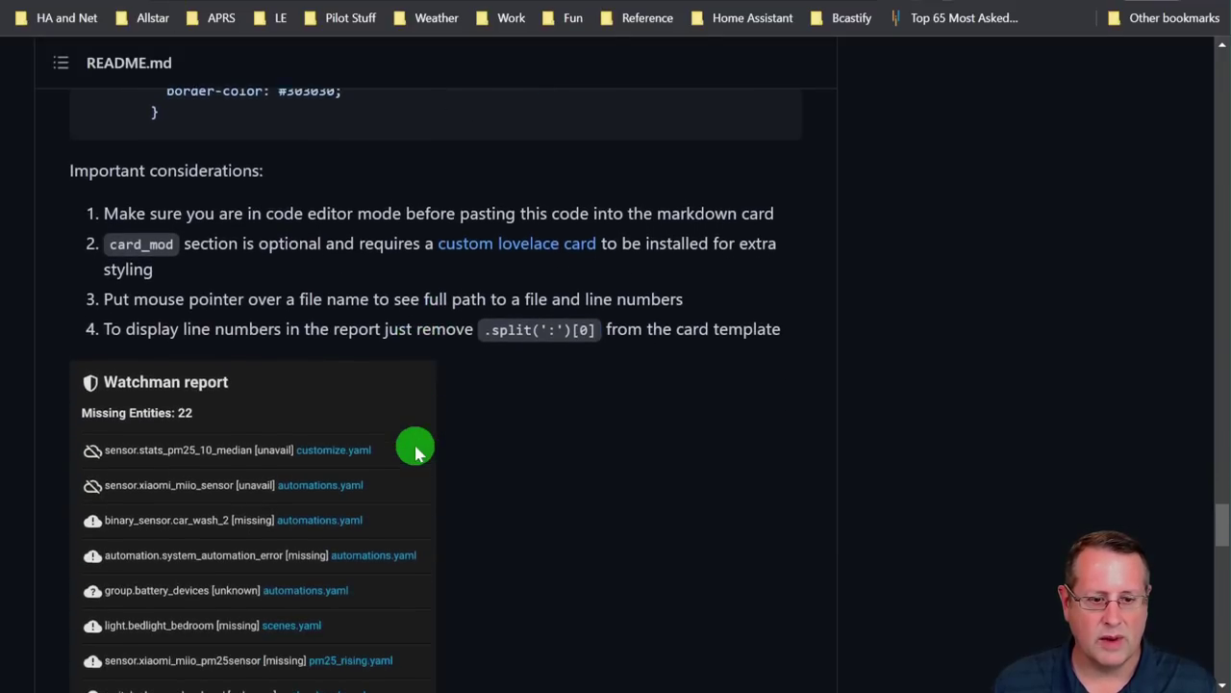
{"action": "scroll", "coordinate": [416, 452], "scroll_direction": "down", "scroll_amount": 5}
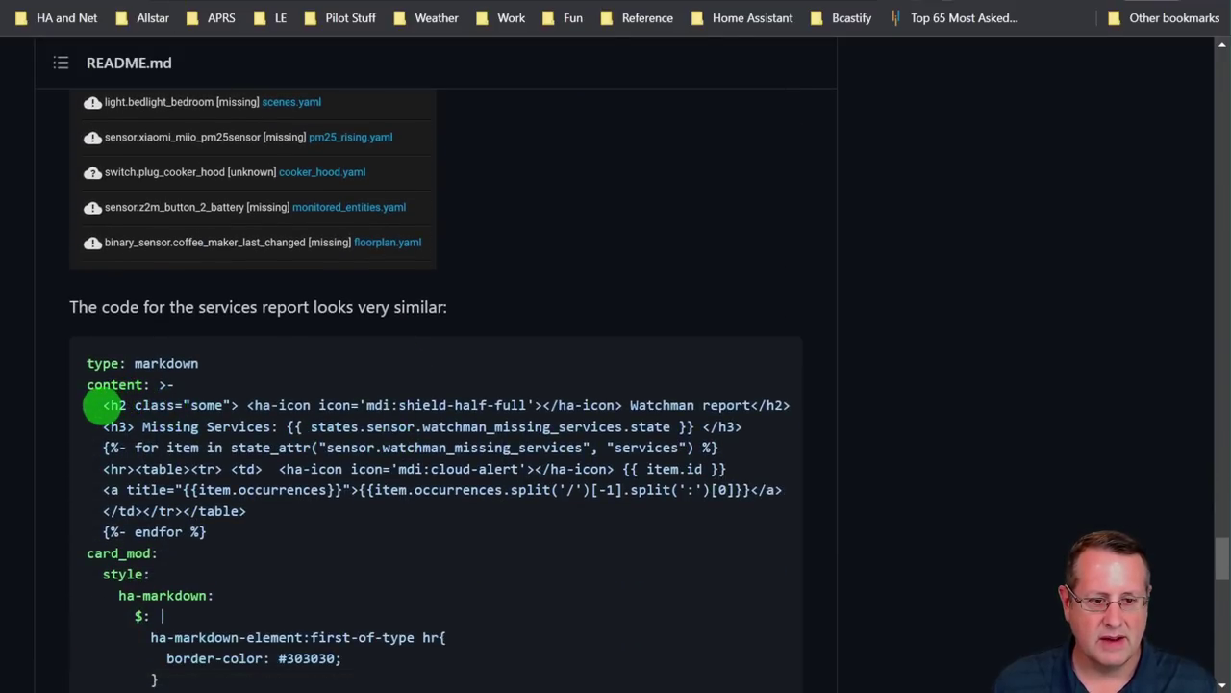
{"action": "left_click_drag", "start_coordinate": [102, 407], "coordinate": [296, 537]}
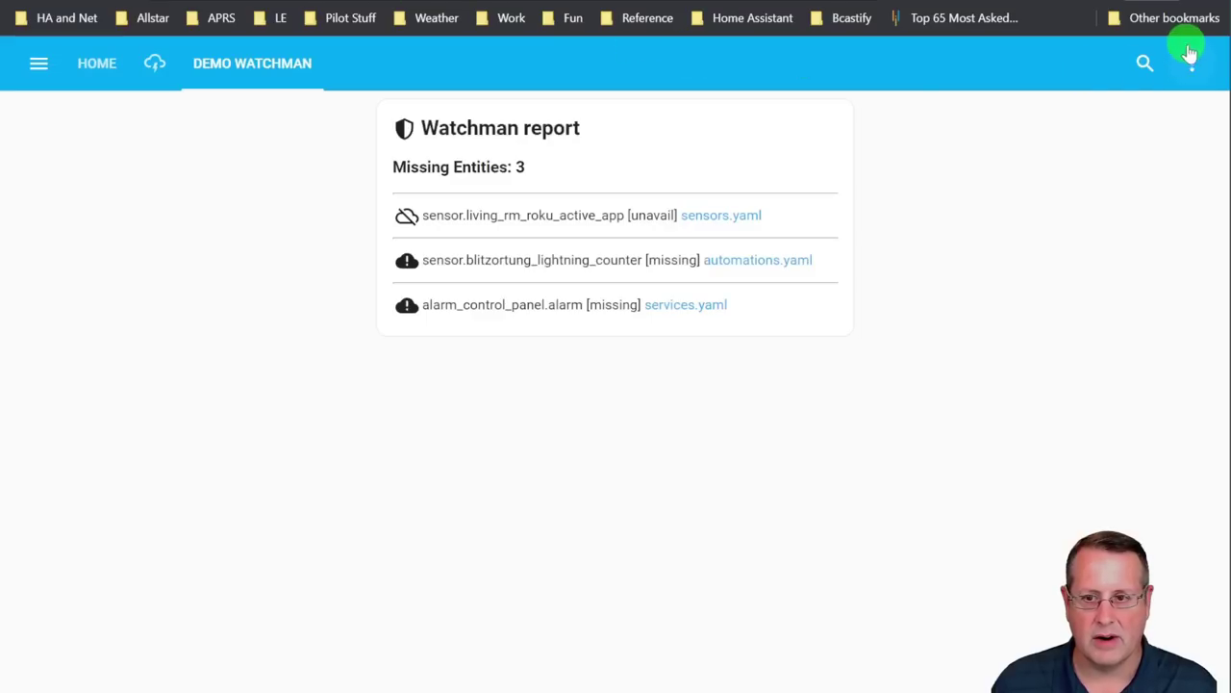
- Add another Markdown card to the dashboard, found by searching 'mar'
{"action": "left_click", "coordinate": [1192, 62]}
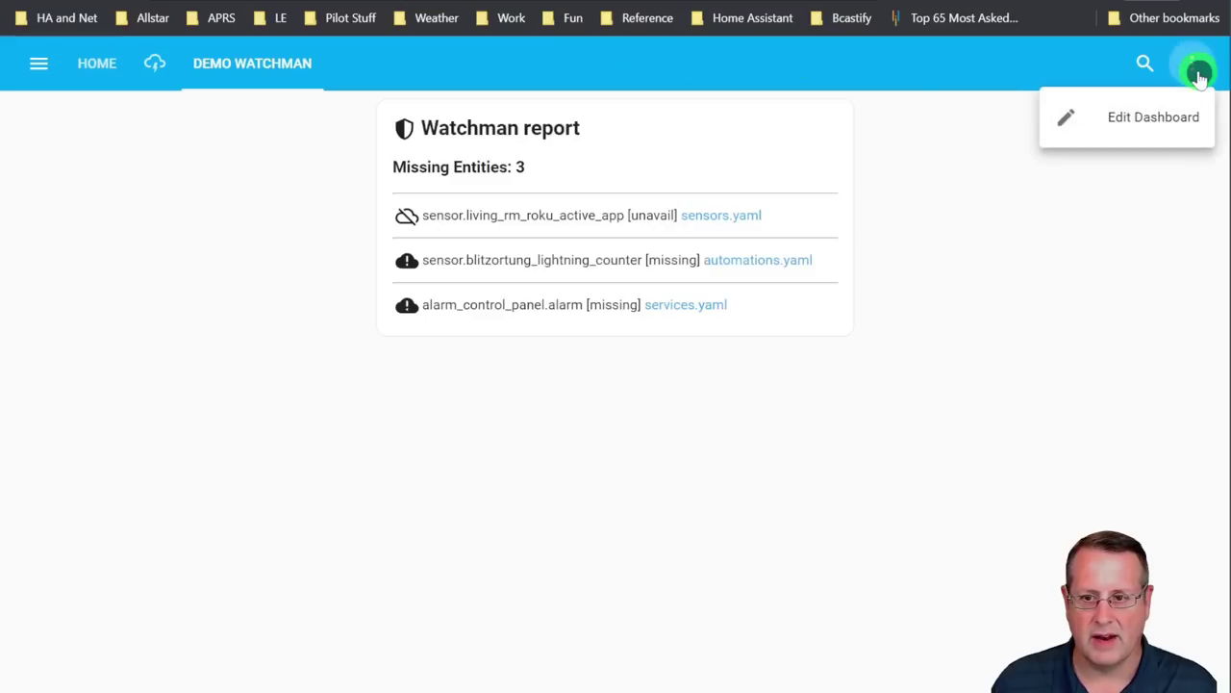
{"action": "left_click", "coordinate": [1133, 123]}
{"action": "left_click", "coordinate": [1175, 483]}
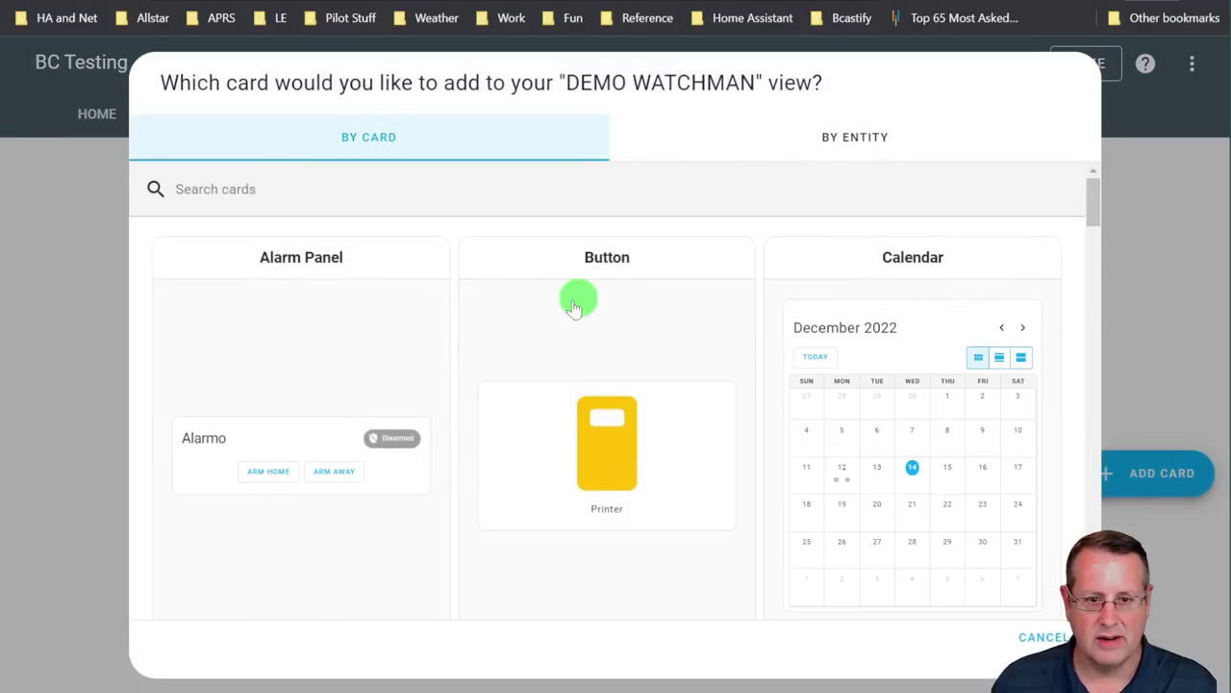
{"action": "left_click", "coordinate": [369, 196]}
{"action": "type", "text": "mark"}
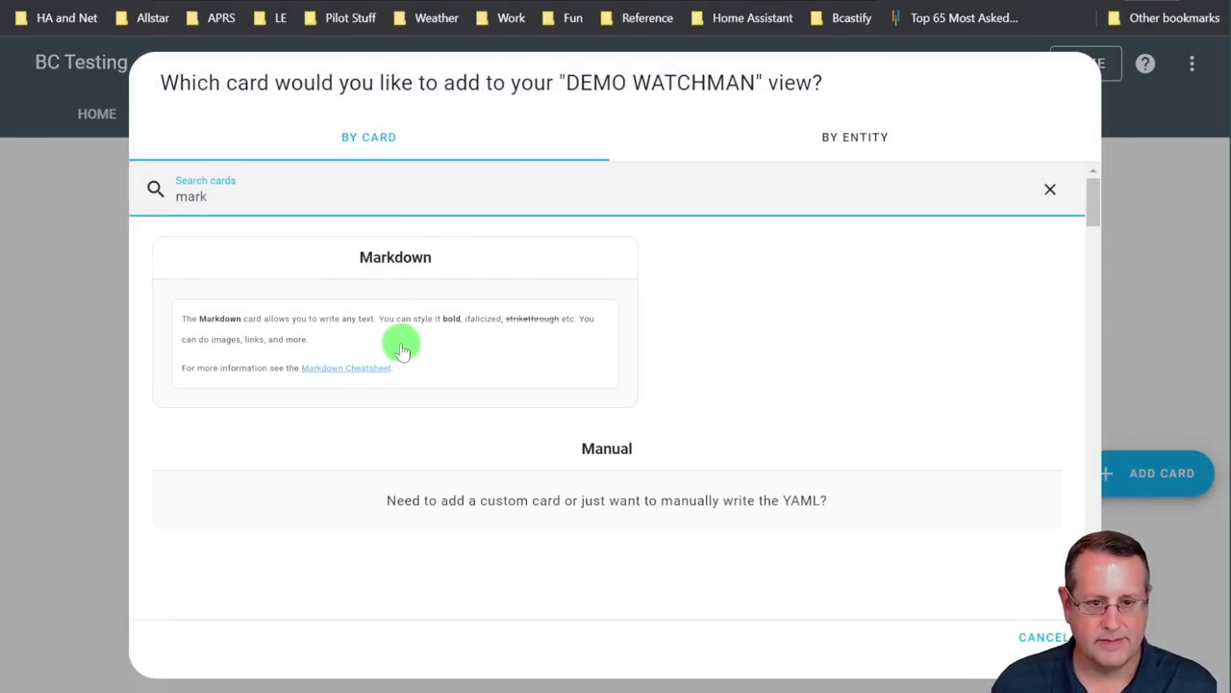
{"action": "left_click", "coordinate": [401, 340]}
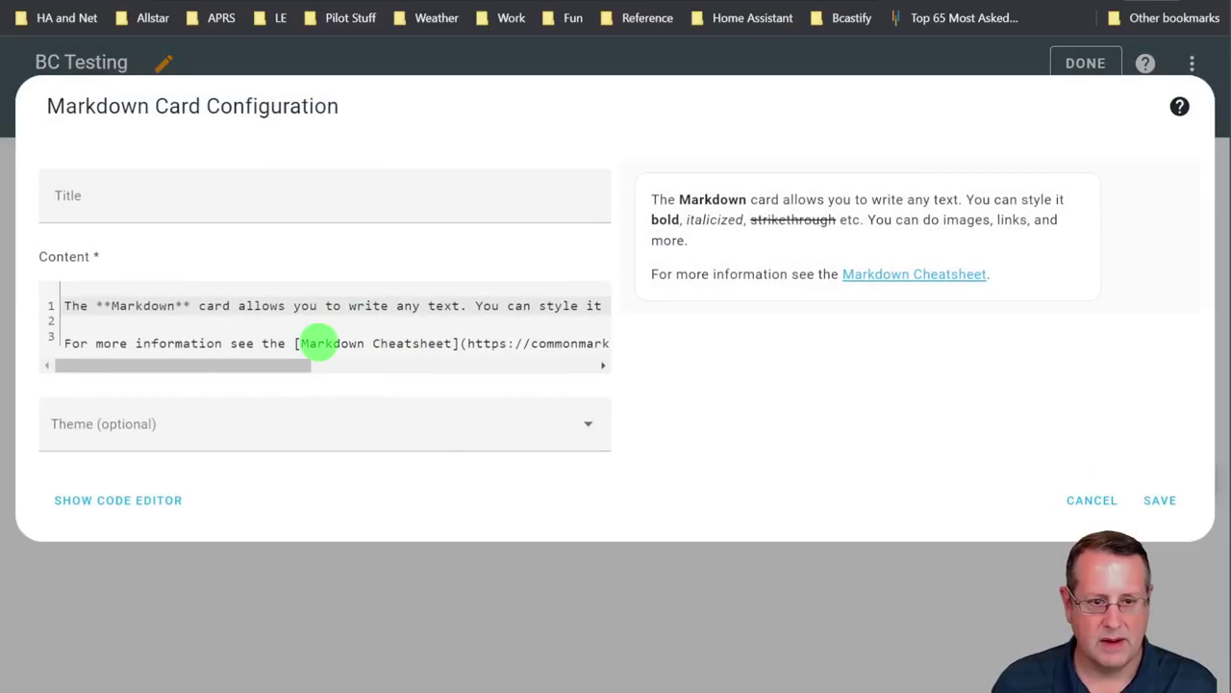
- Paste the missing-services template as the card content and open Home Assistant in a new tab
{"action": "left_click", "coordinate": [319, 343]}
{"action": "key", "text": "ctrl+a"}
{"action": "key", "text": "ctrl+v"}
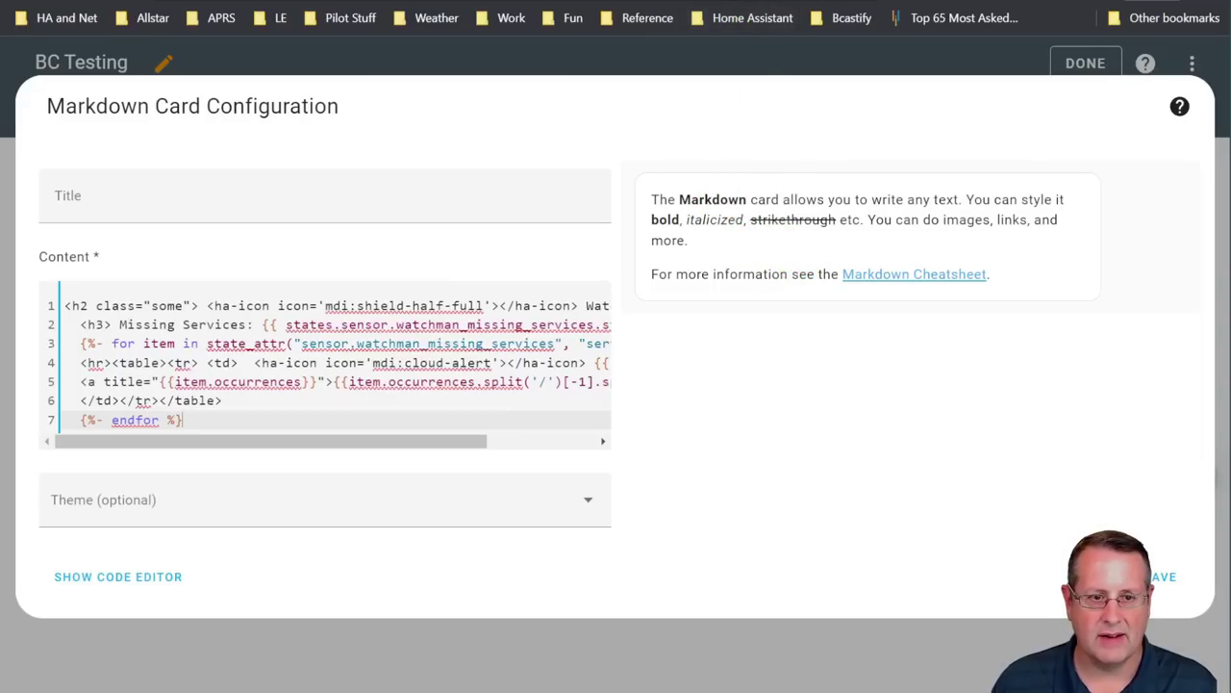
{"action": "key", "text": "ctrl+t"}
{"action": "left_click", "coordinate": [69, 18]}
- Filter the Developer Tools entity states by 'watchm'
{"action": "left_click", "coordinate": [36, 61]}
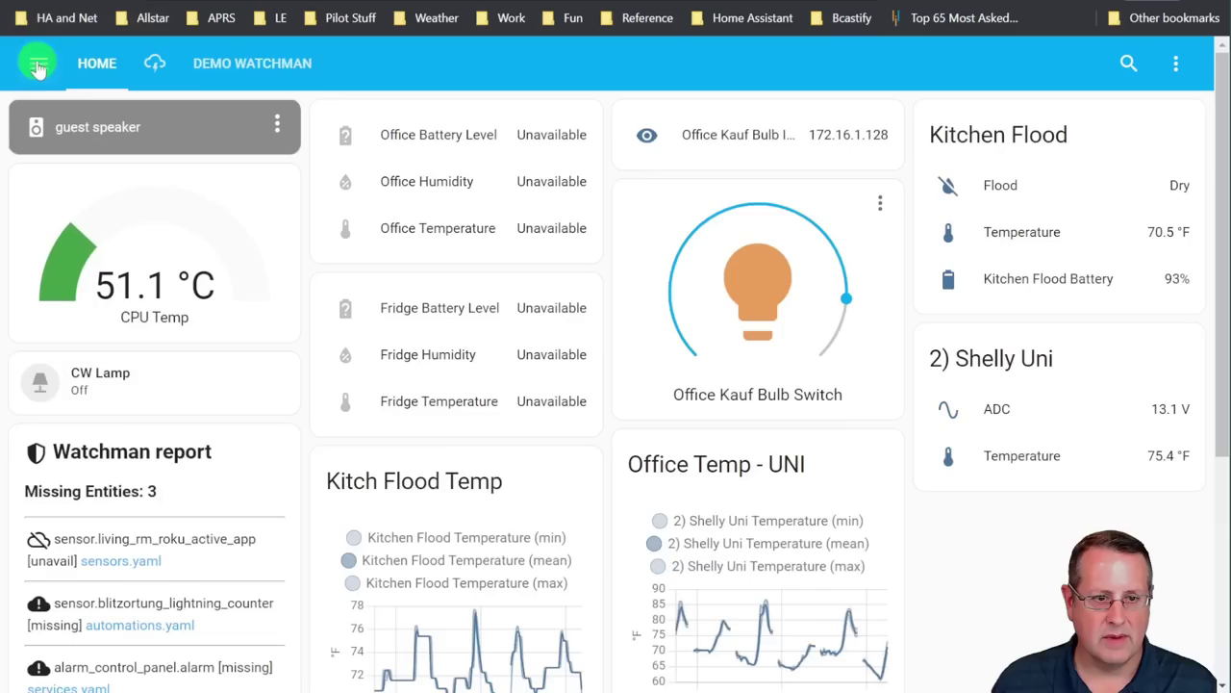
{"action": "left_click", "coordinate": [39, 65]}
{"action": "scroll", "coordinate": [130, 388], "scroll_direction": "down", "scroll_amount": 2}
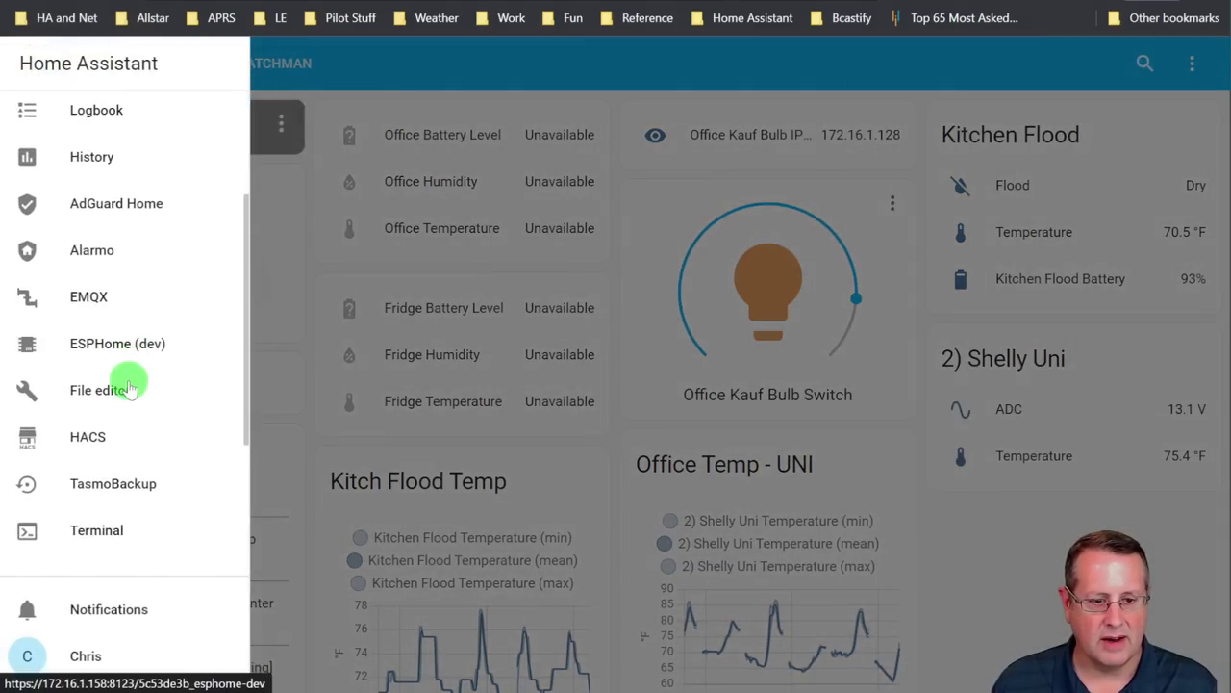
{"action": "scroll", "coordinate": [130, 388], "scroll_direction": "down", "scroll_amount": 2}
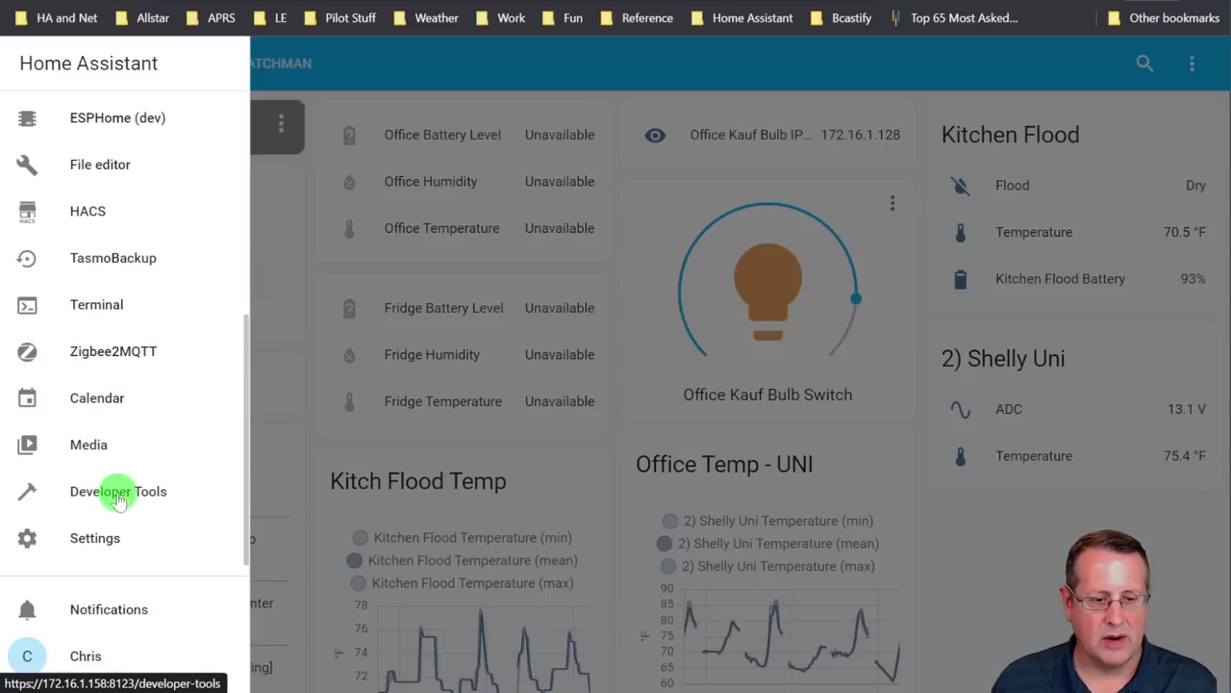
{"action": "left_click", "coordinate": [119, 500]}
{"action": "left_click", "coordinate": [120, 112]}
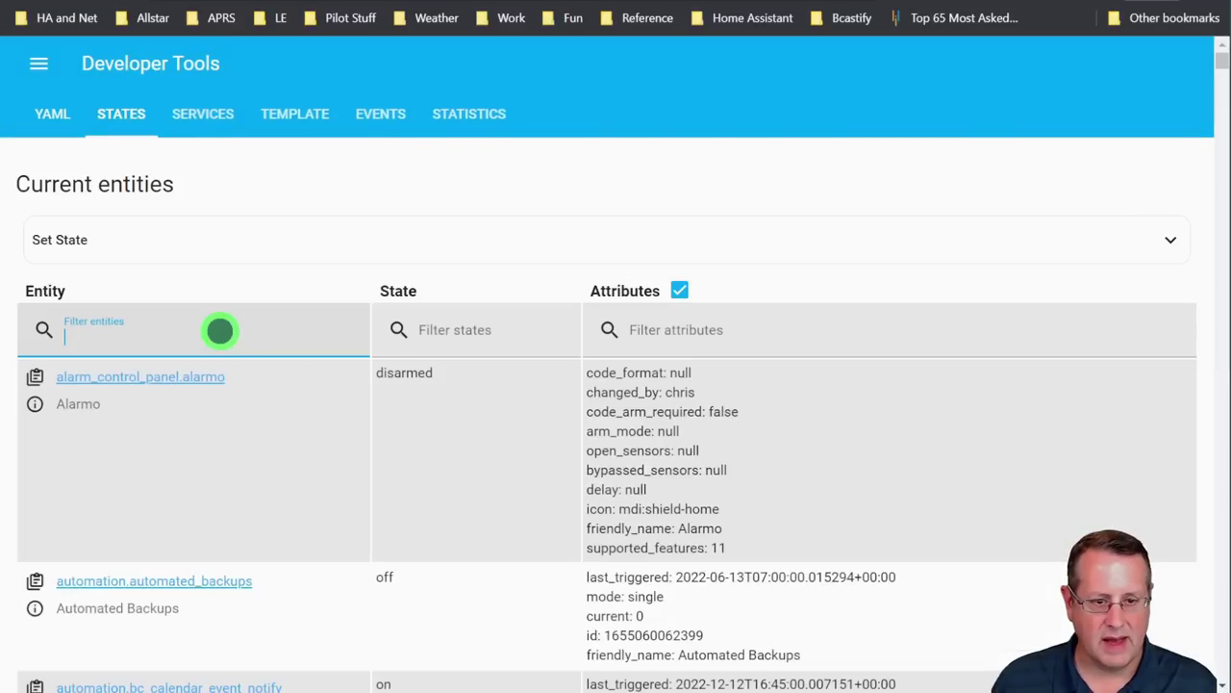
{"action": "type", "text": "watchm"}
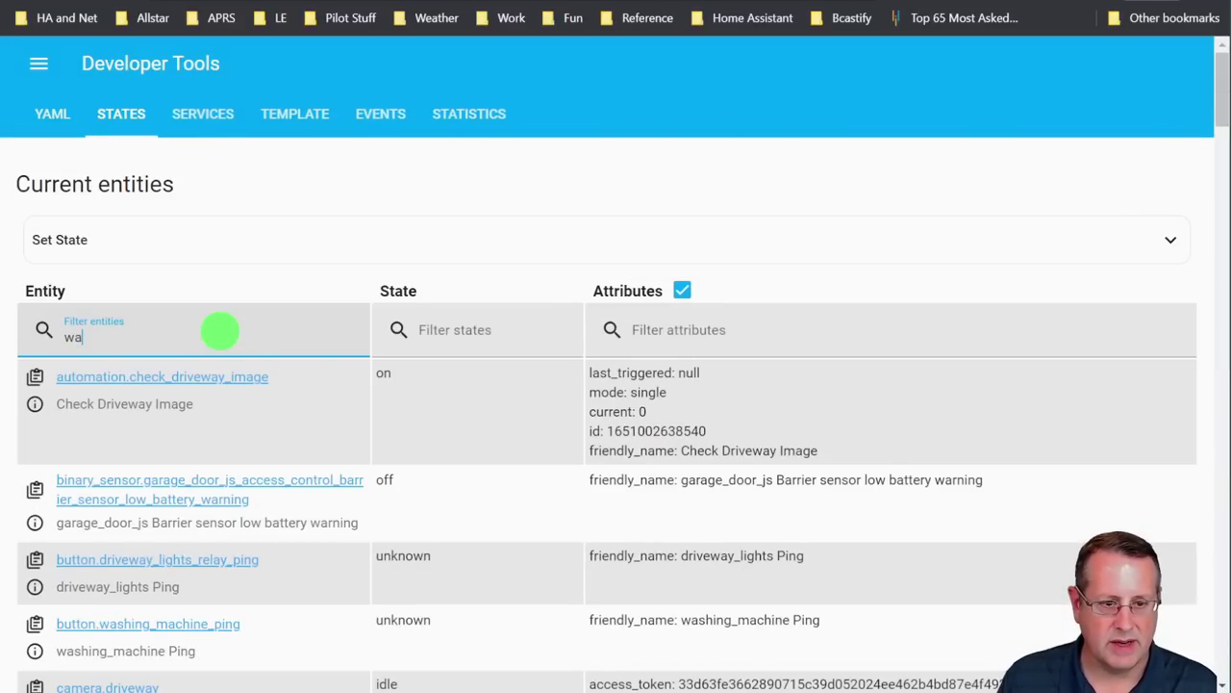
{"action": "left_click", "coordinate": [441, 268]}
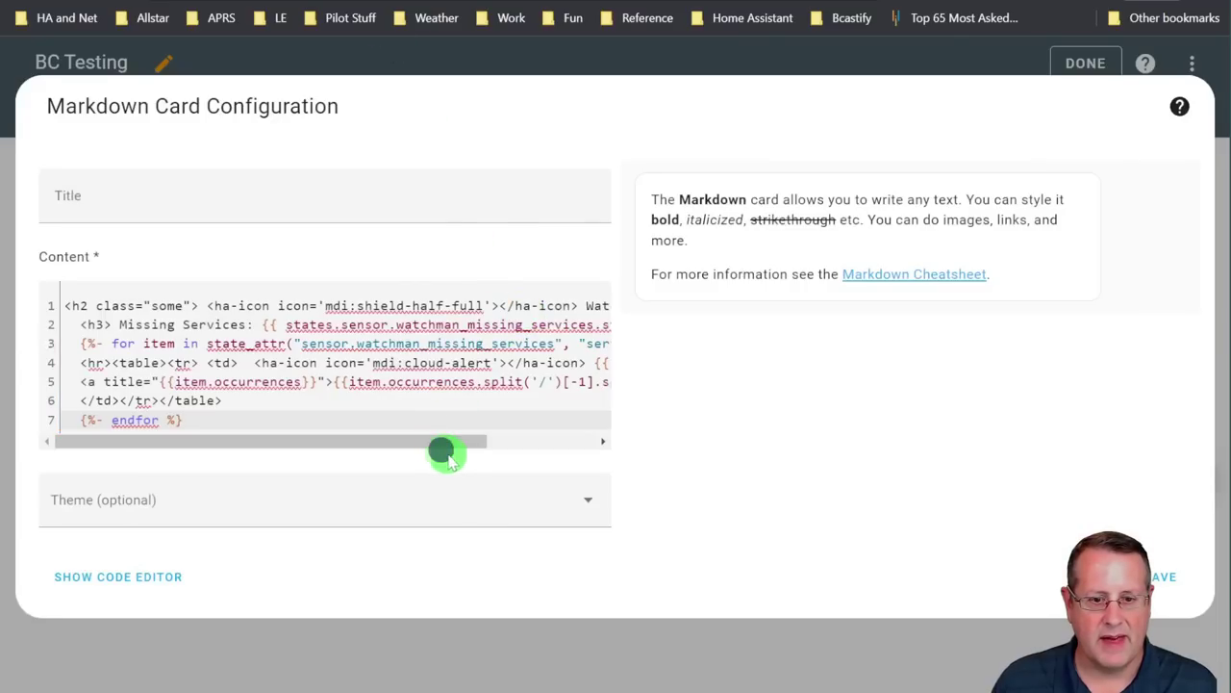
- Select the 'entities:' attribute name of the missing-services sensor
{"action": "left_click", "coordinate": [441, 449]}
{"action": "left_click_drag", "start_coordinate": [432, 442], "coordinate": [515, 444]}
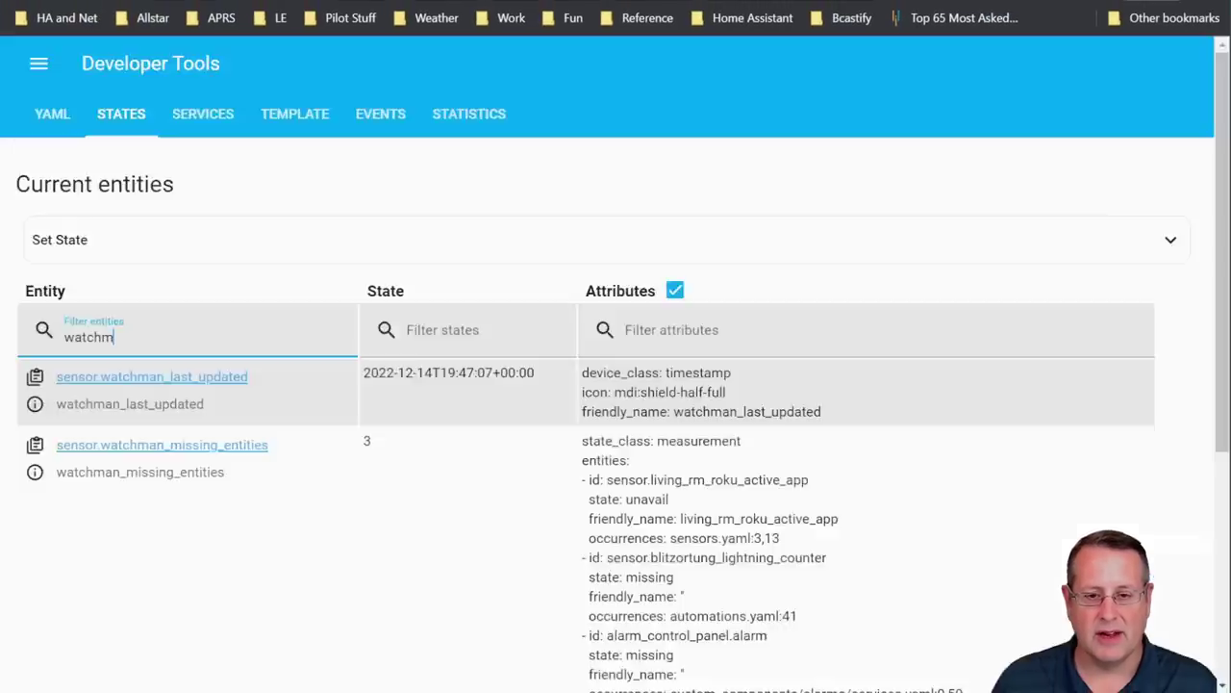
{"action": "scroll", "coordinate": [414, 491], "scroll_direction": "down", "scroll_amount": 4}
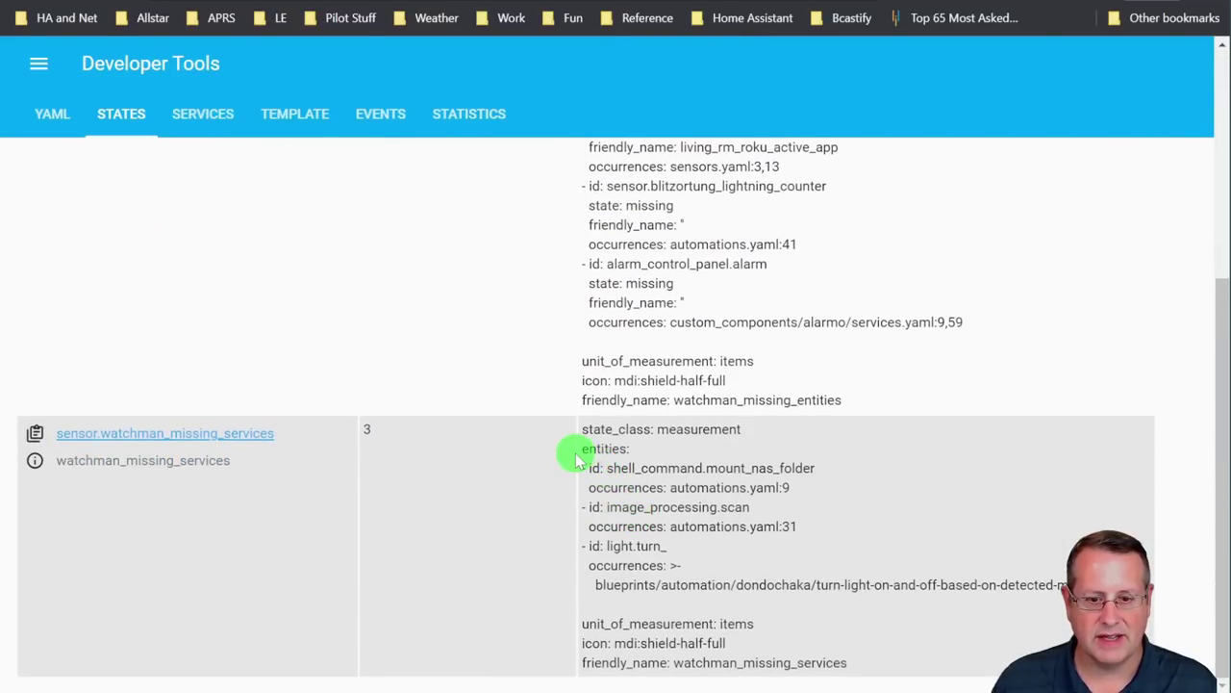
{"action": "left_click_drag", "start_coordinate": [577, 458], "coordinate": [631, 448]}
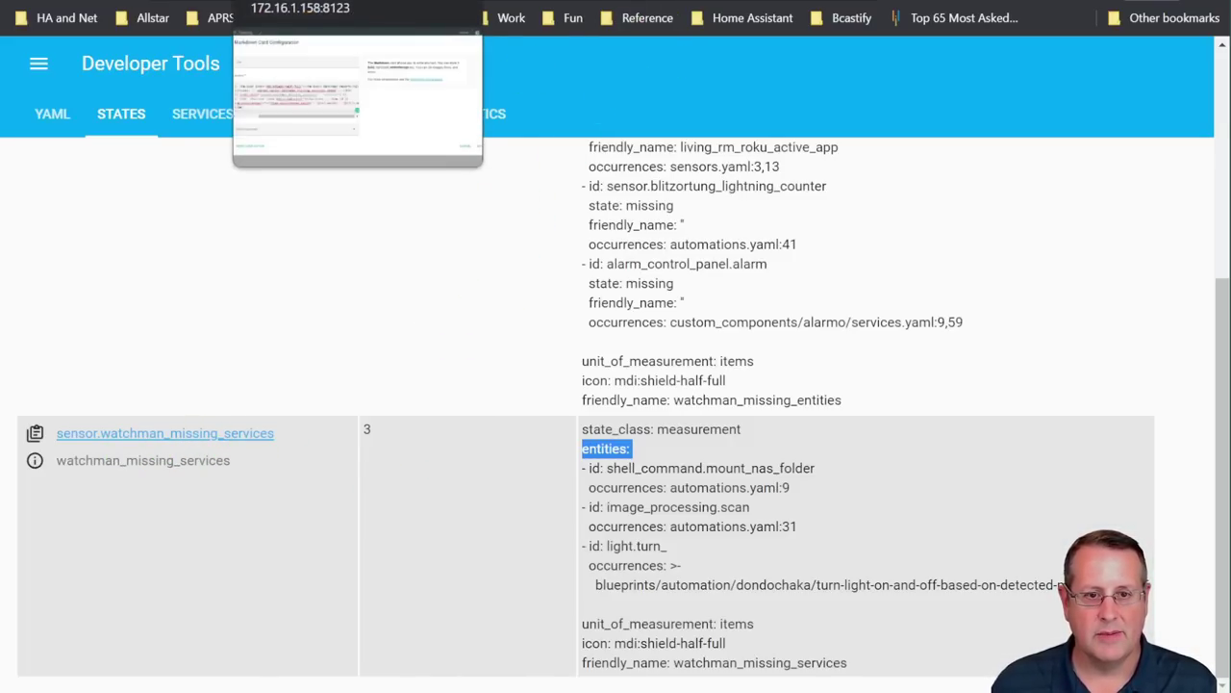
{"action": "left_click", "coordinate": [288, 0]}
- Change 'services' to 'entities' on line 3, save the card and finish editing
{"action": "left_click", "coordinate": [508, 343]}
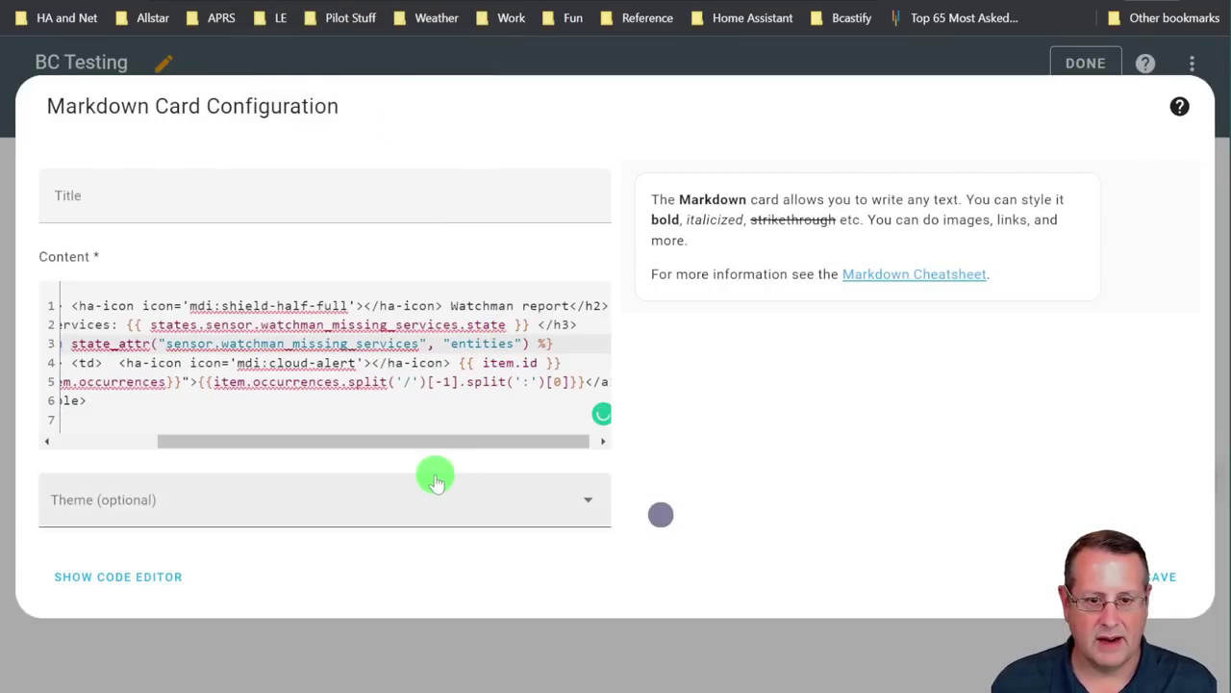
{"action": "left_click", "coordinate": [1164, 577]}
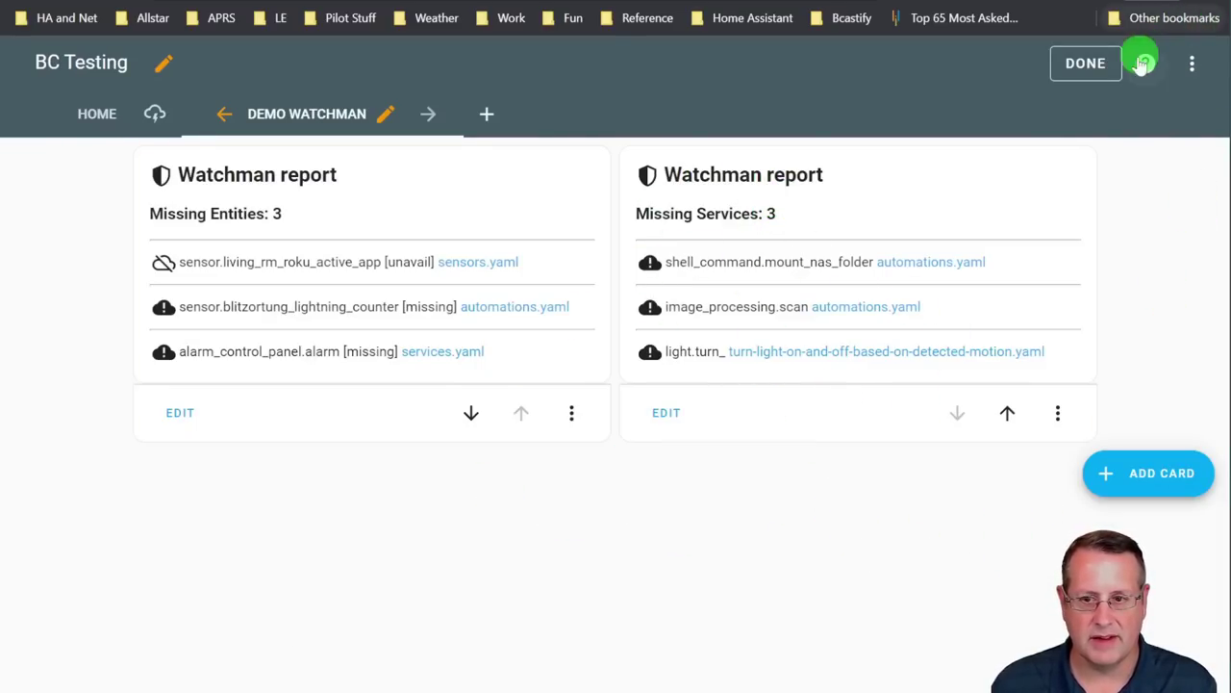
{"action": "left_click", "coordinate": [1101, 75]}
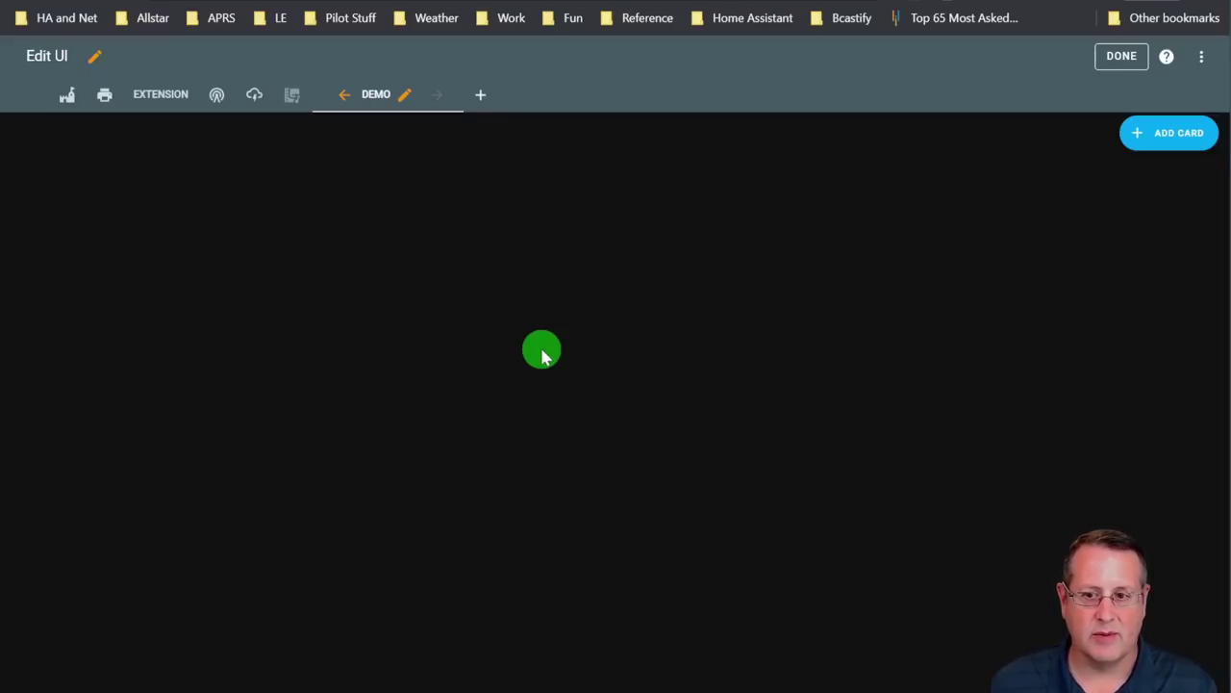
- Add a Markdown card to the DEMO view and paste the missing-services template into its content
{"action": "left_click", "coordinate": [1181, 131]}
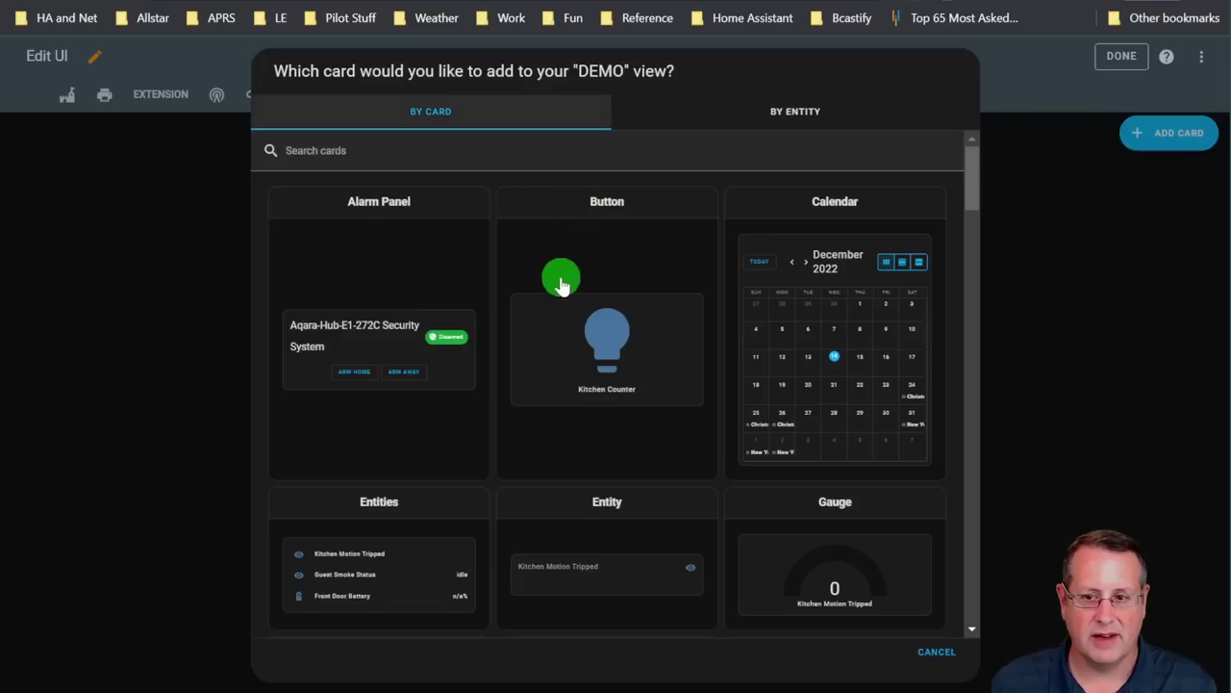
{"action": "left_click", "coordinate": [444, 150]}
{"action": "type", "text": "markdown"}
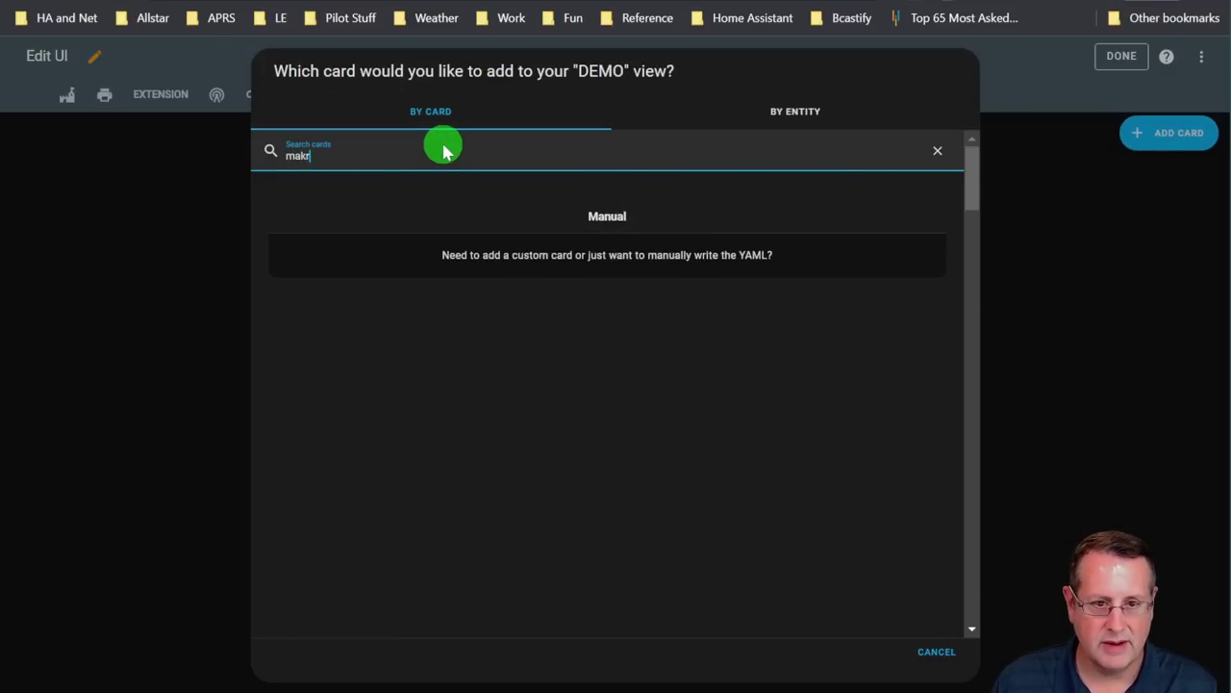
{"action": "left_click", "coordinate": [439, 346]}
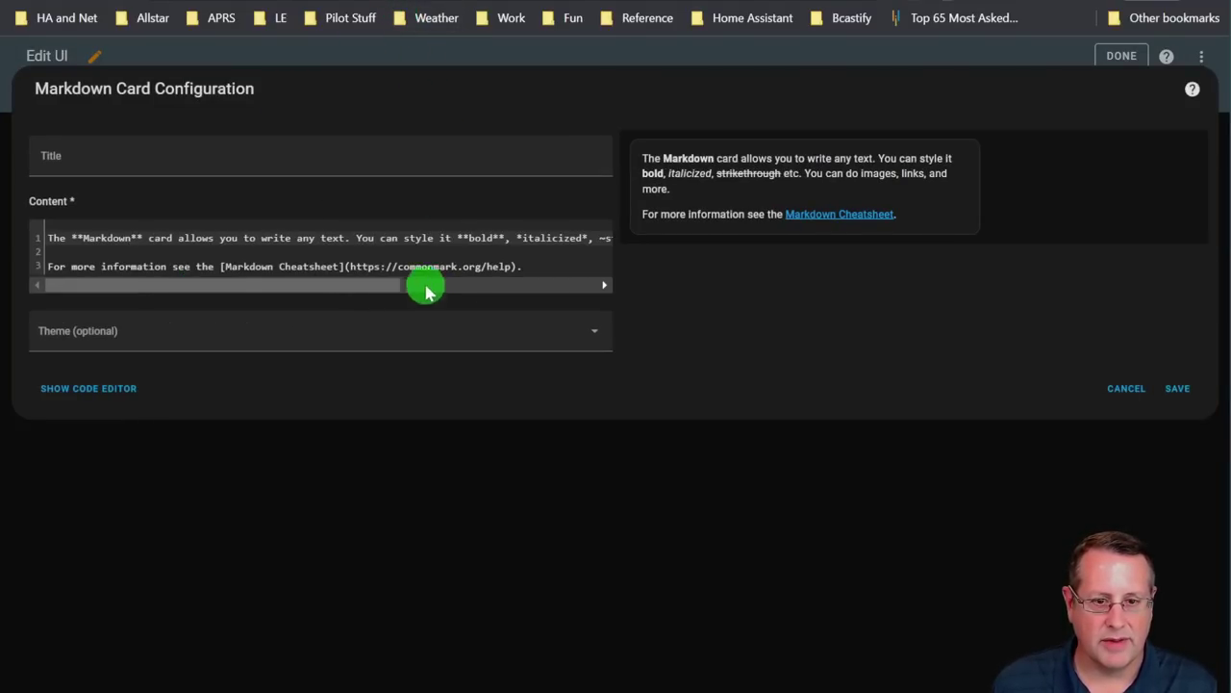
{"action": "left_click", "coordinate": [352, 266]}
{"action": "key", "text": "ctrl+a"}
{"action": "key", "text": "ctrl+v"}
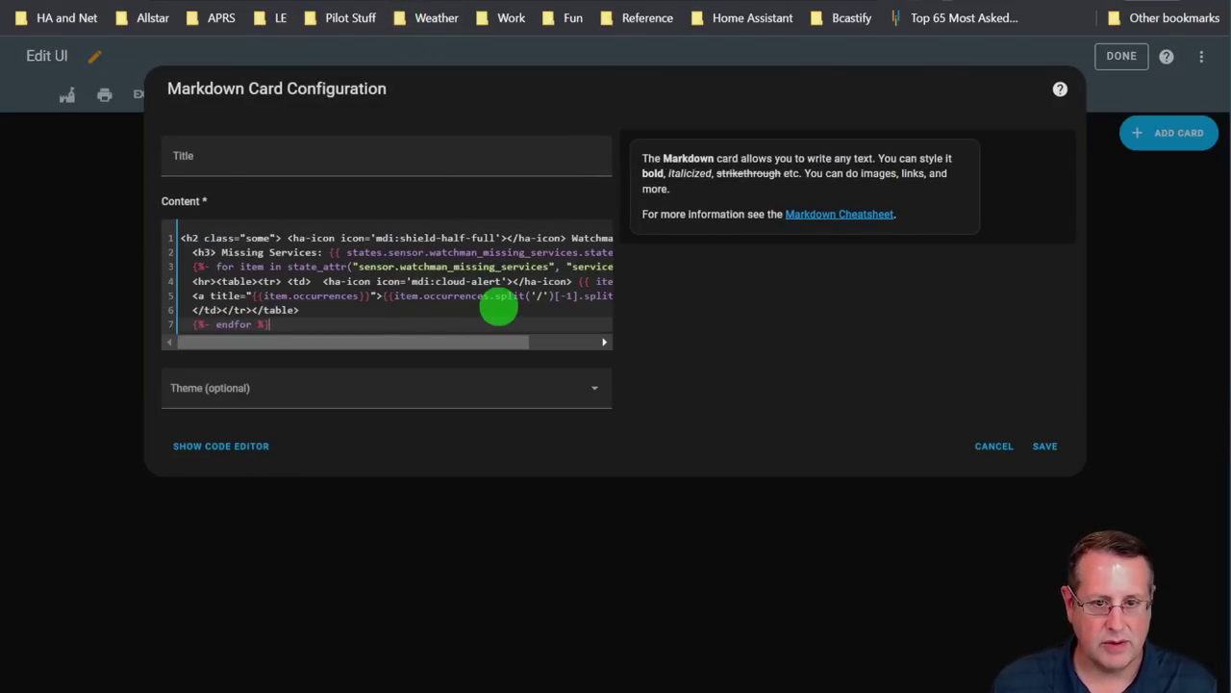
- Correct the line 3 attribute to 'entities', save the services card, and start another card
{"action": "left_click", "coordinate": [583, 267]}
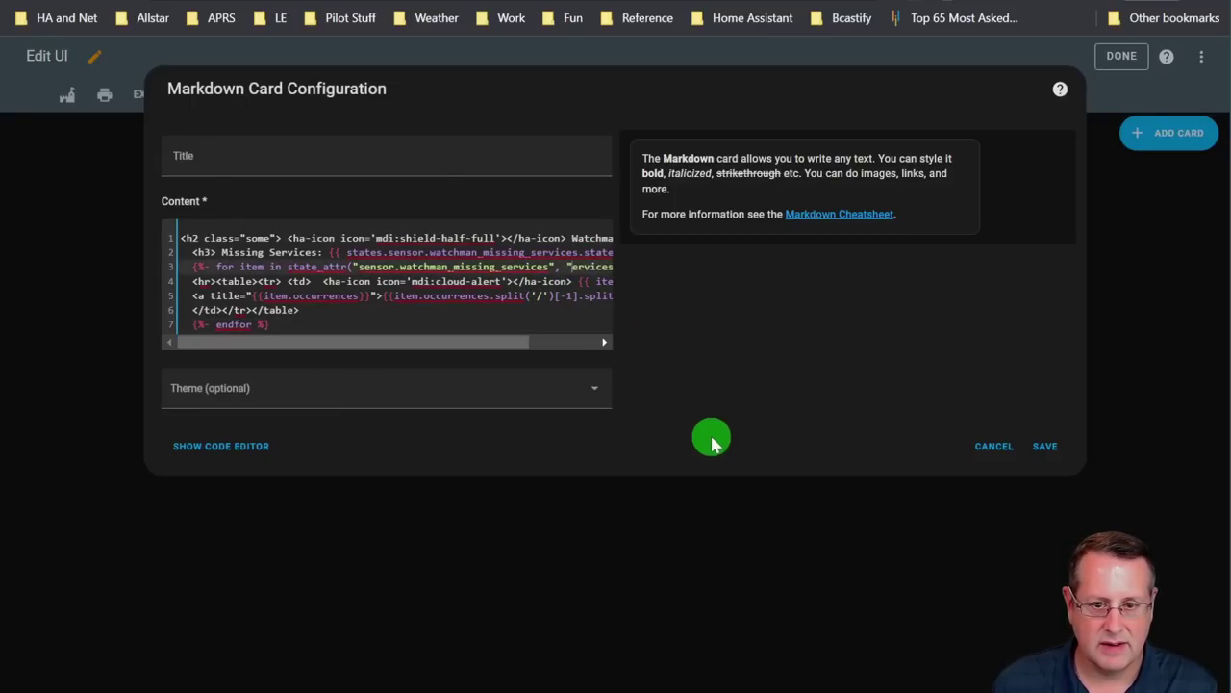
{"action": "type", "text": "ntities"}
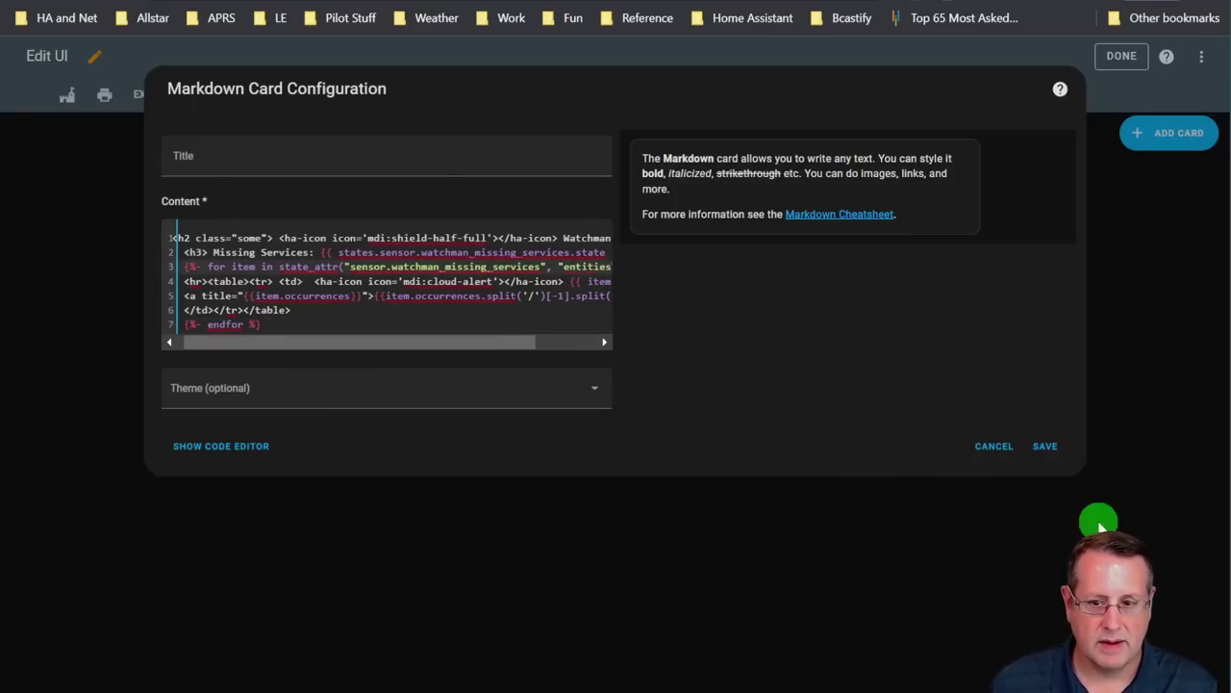
{"action": "left_click", "coordinate": [1046, 452]}
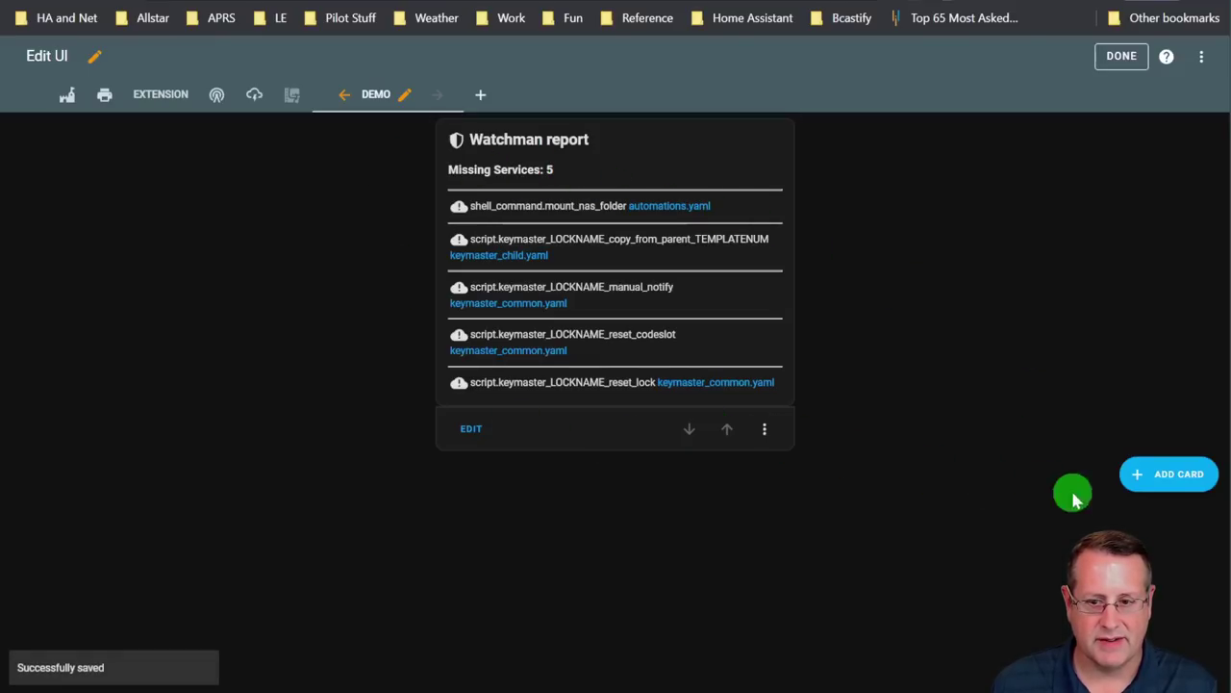
{"action": "left_click", "coordinate": [1154, 491]}
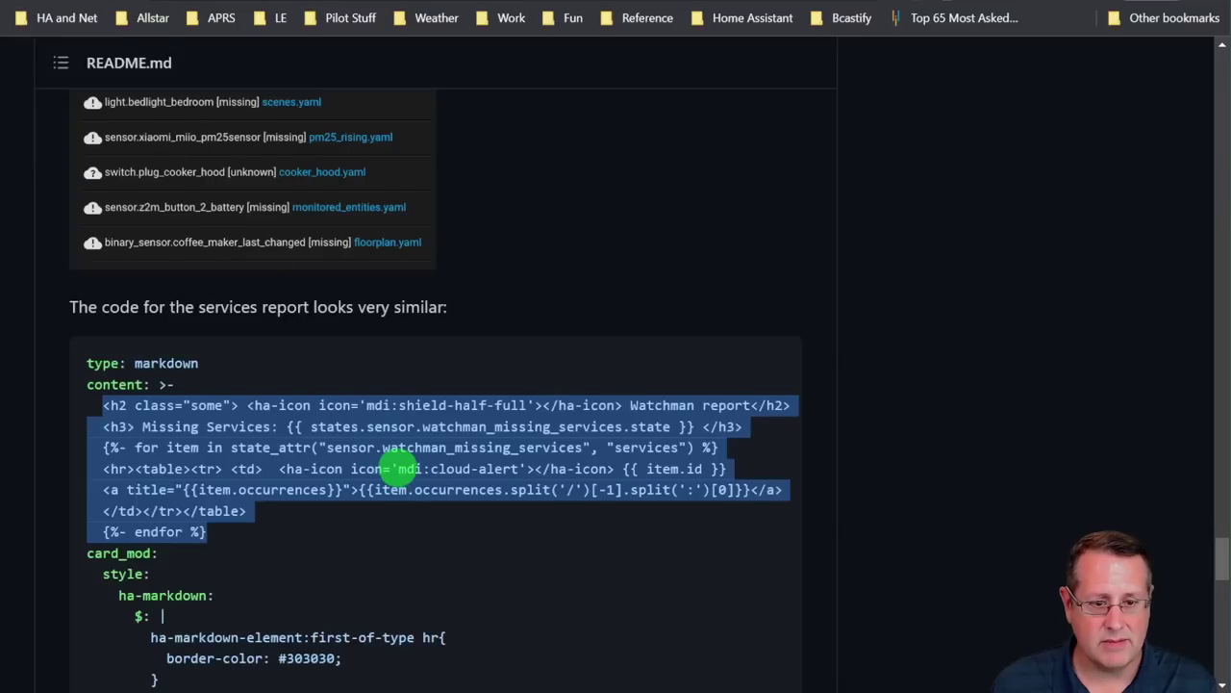
- Copy the README's missing-entities template into the new Markdown card and save it, showing 522 entities
{"action": "scroll", "coordinate": [385, 459], "scroll_direction": "up", "scroll_amount": 1}
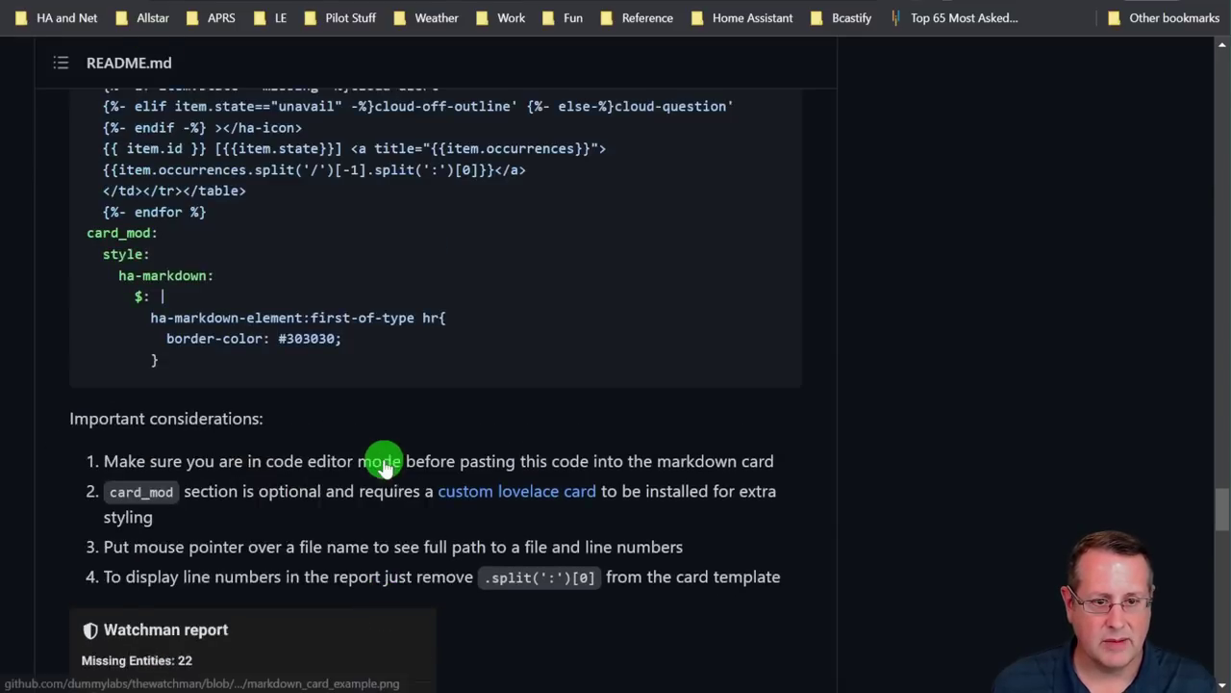
{"action": "scroll", "coordinate": [382, 461], "scroll_direction": "up", "scroll_amount": 3}
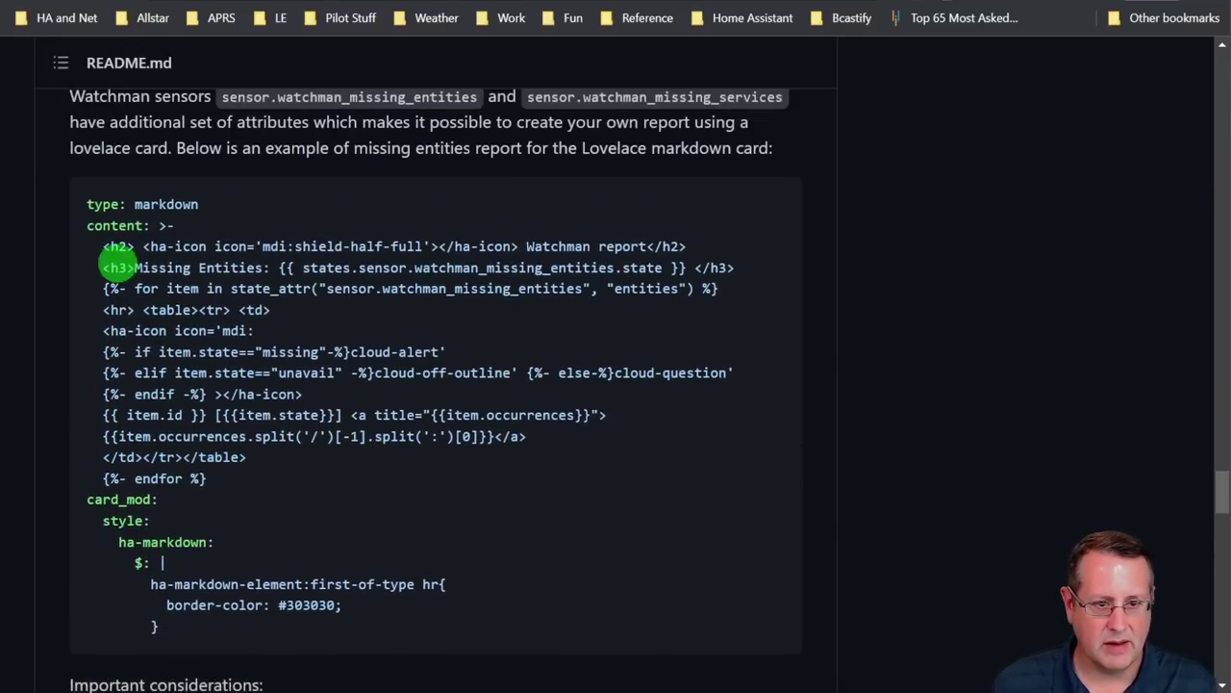
{"action": "left_click_drag", "start_coordinate": [103, 248], "coordinate": [324, 485]}
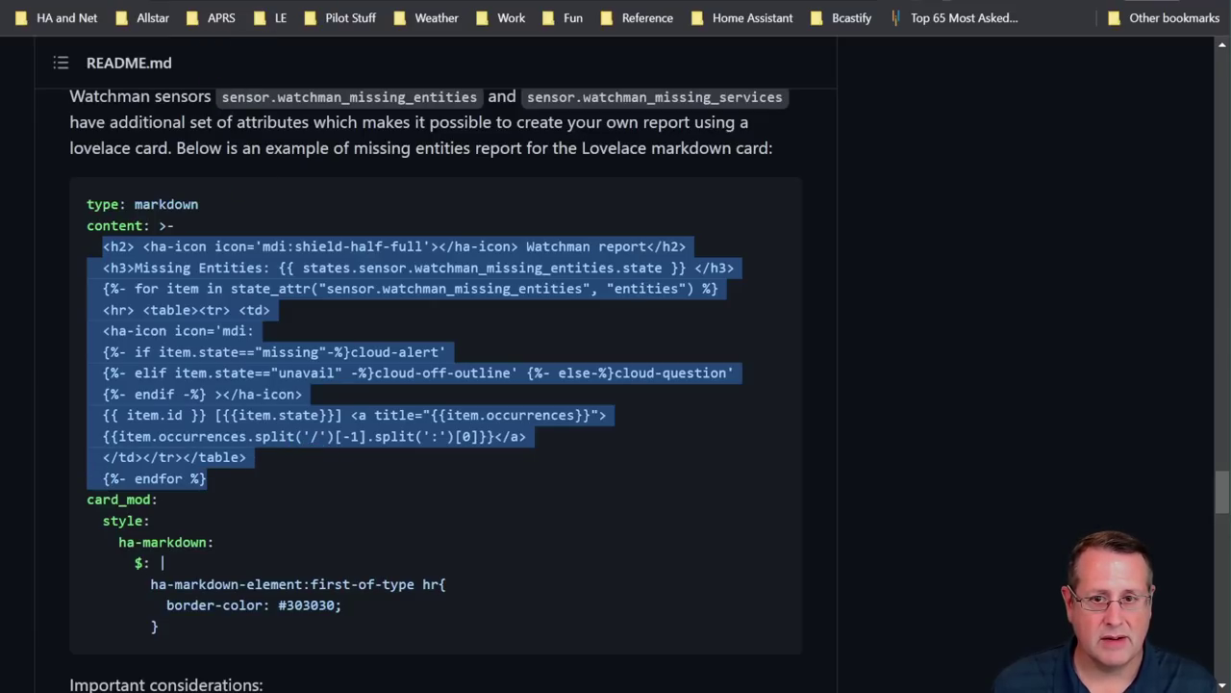
{"action": "key", "text": "ctrl+Tab"}
{"action": "left_click", "coordinate": [296, 255]}
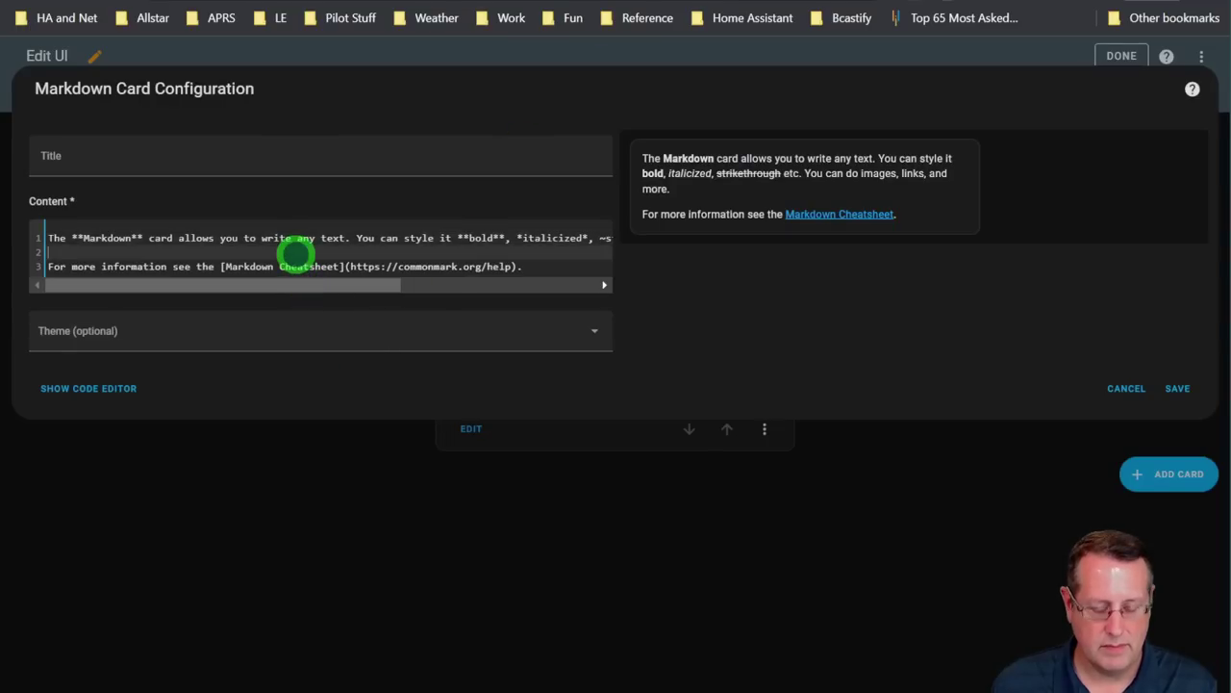
{"action": "key", "text": "ctrl+a"}
{"action": "key", "text": "ctrl+v"}
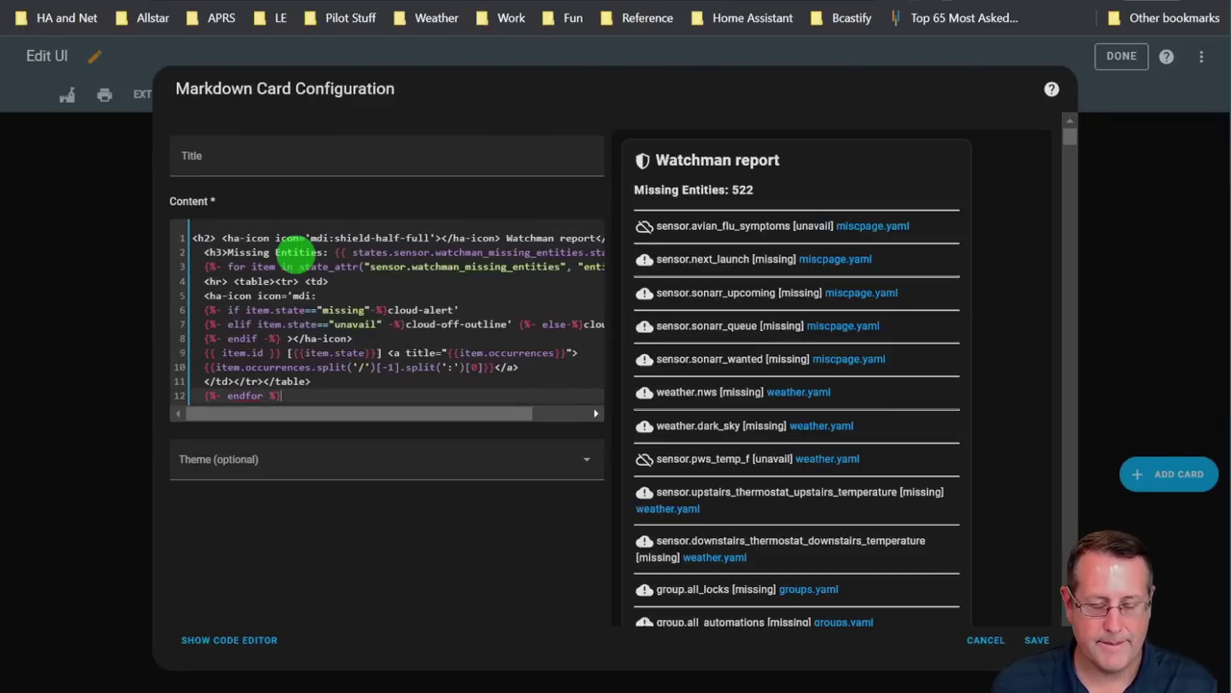
{"action": "left_click", "coordinate": [1037, 640]}
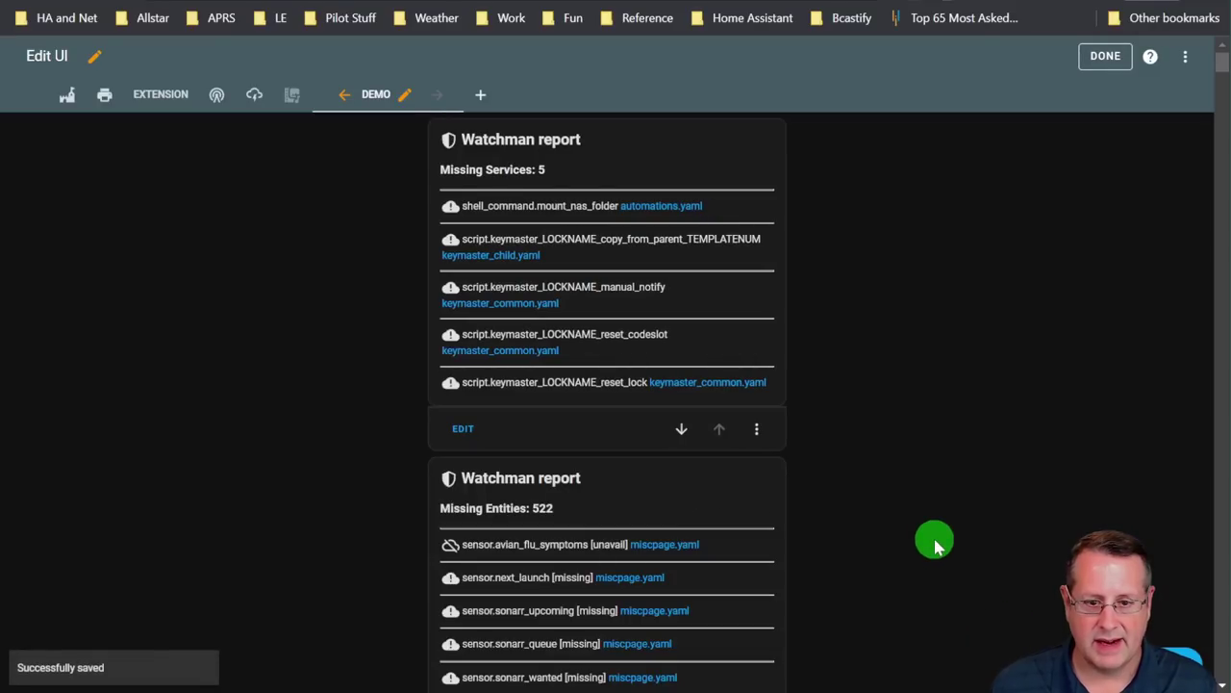
- Zoom in, finish editing the dashboard, and review the Watchman report and README, searching for 'miss'
{"action": "key", "text": "ctrl+plus"}
{"action": "key", "text": "ctrl+plus"}
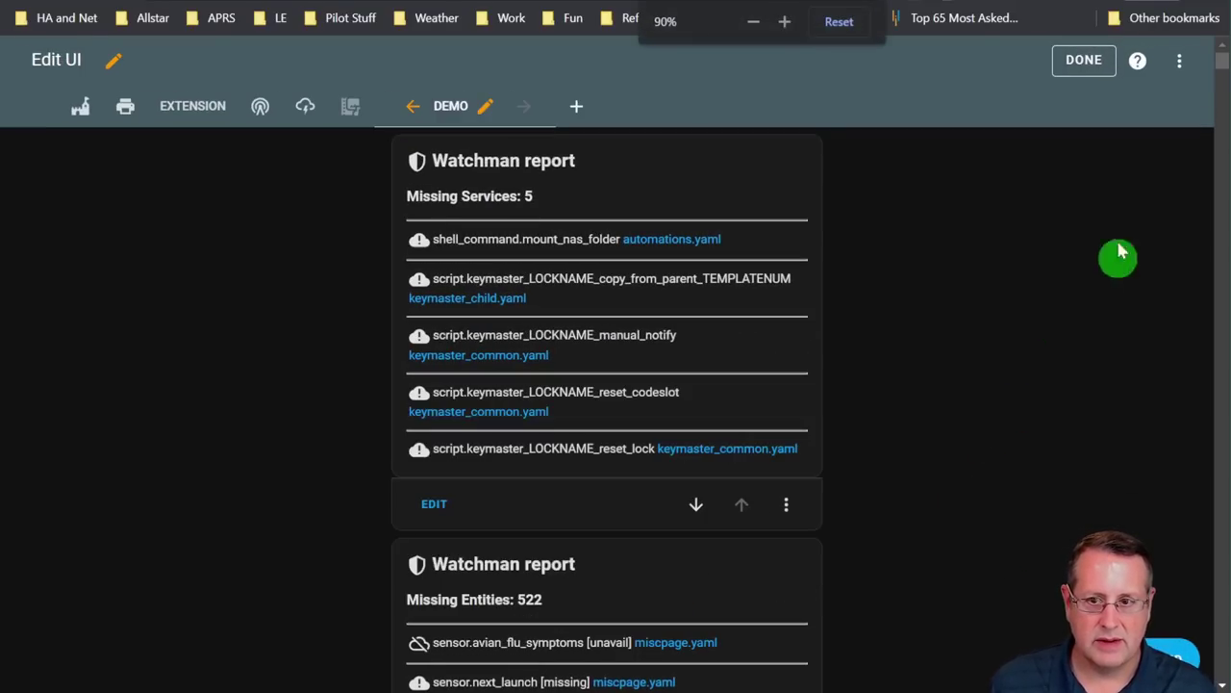
{"action": "left_click", "coordinate": [1103, 64]}
{"action": "scroll", "coordinate": [501, 496], "scroll_direction": "down", "scroll_amount": 2}
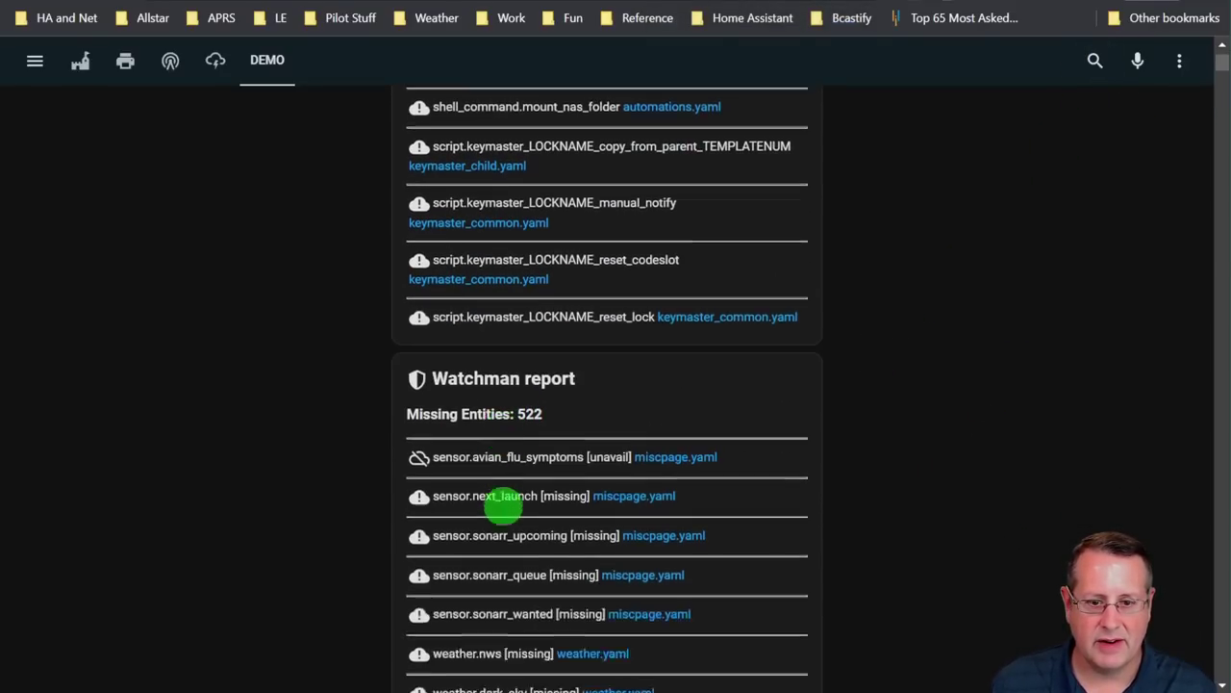
{"action": "scroll", "coordinate": [542, 394], "scroll_direction": "down", "scroll_amount": 2}
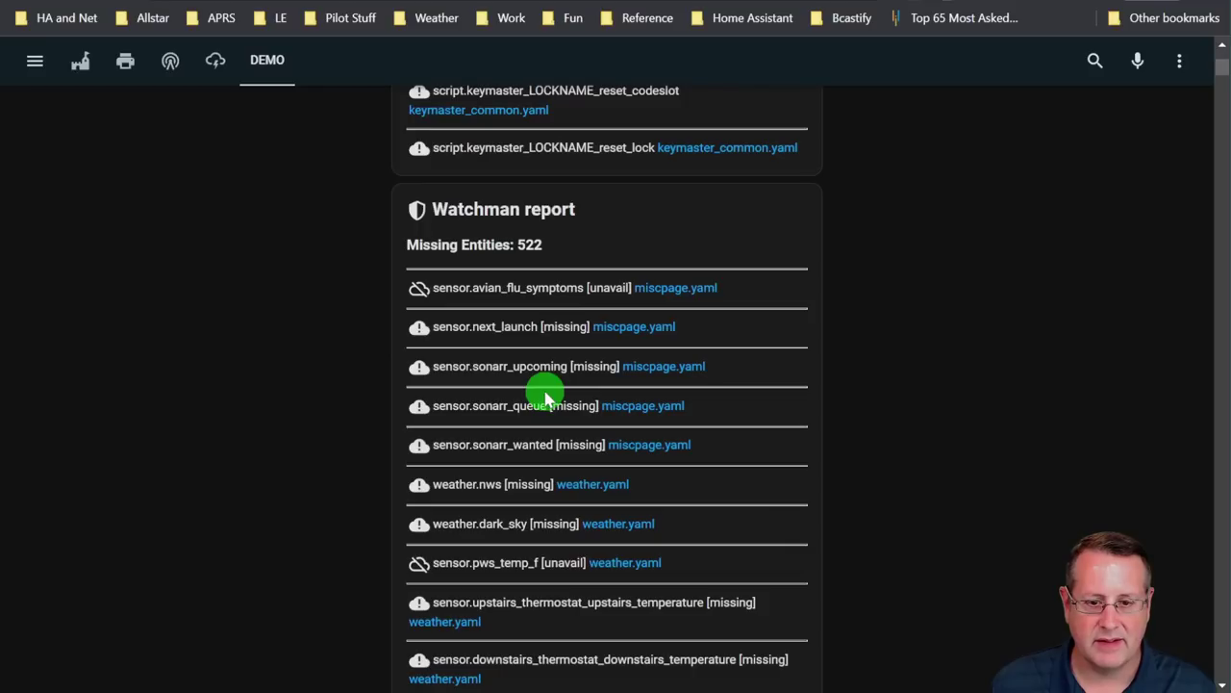
{"action": "scroll", "coordinate": [544, 396], "scroll_direction": "down", "scroll_amount": 5}
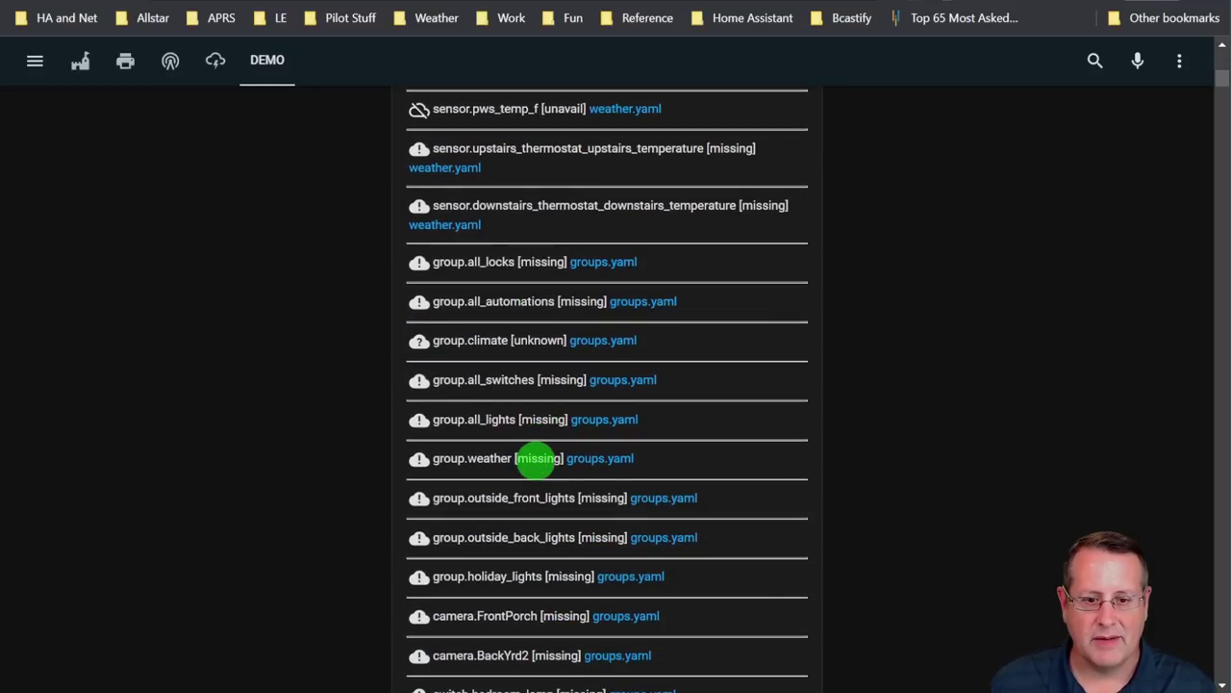
{"action": "scroll", "coordinate": [539, 457], "scroll_direction": "down", "scroll_amount": 4}
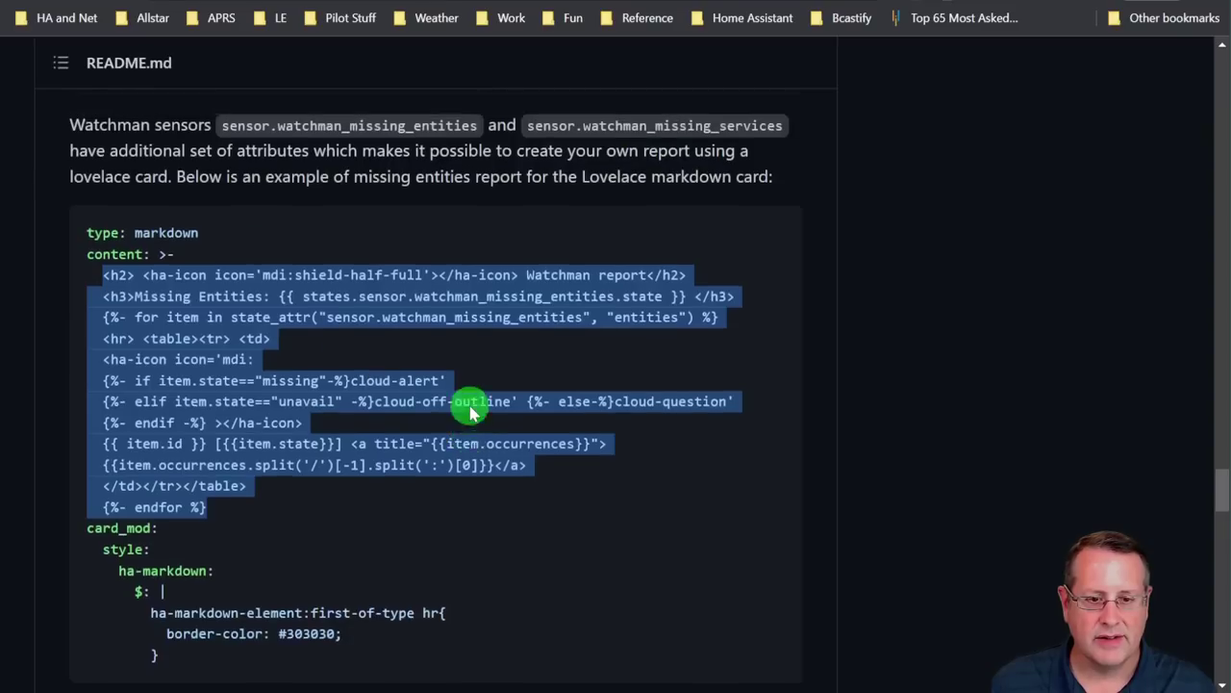
{"action": "scroll", "coordinate": [471, 412], "scroll_direction": "up", "scroll_amount": 15}
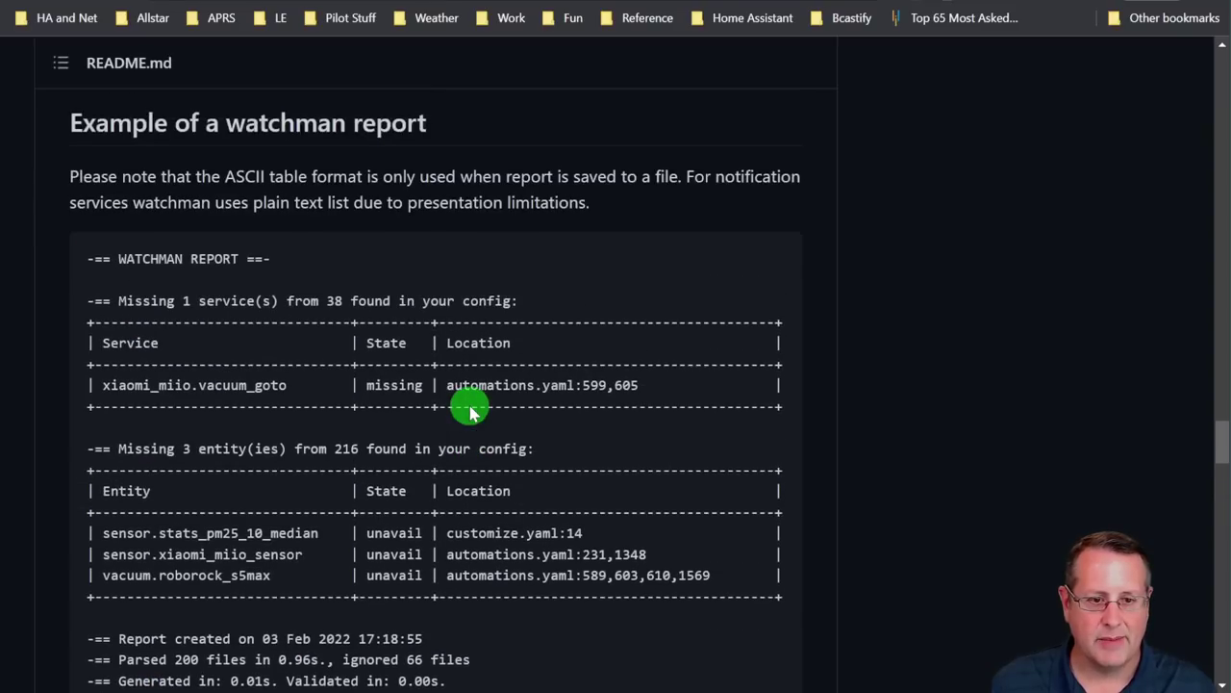
{"action": "scroll", "coordinate": [470, 412], "scroll_direction": "up", "scroll_amount": 15}
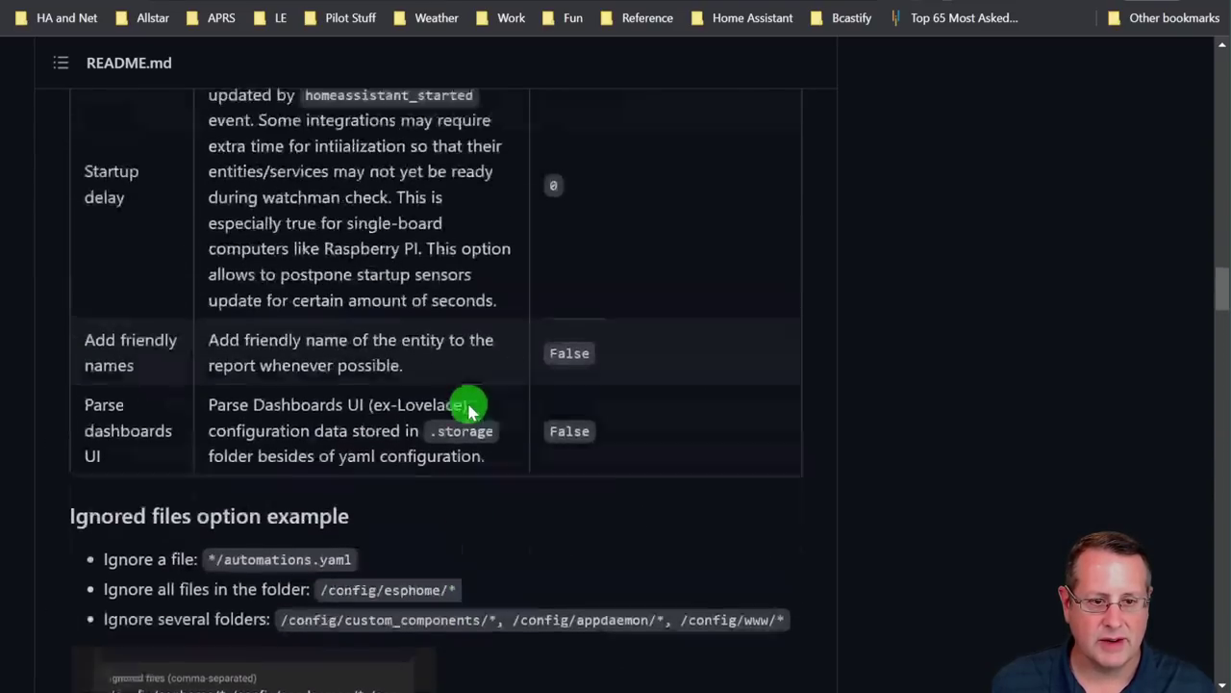
{"action": "scroll", "coordinate": [470, 412], "scroll_direction": "up", "scroll_amount": 4}
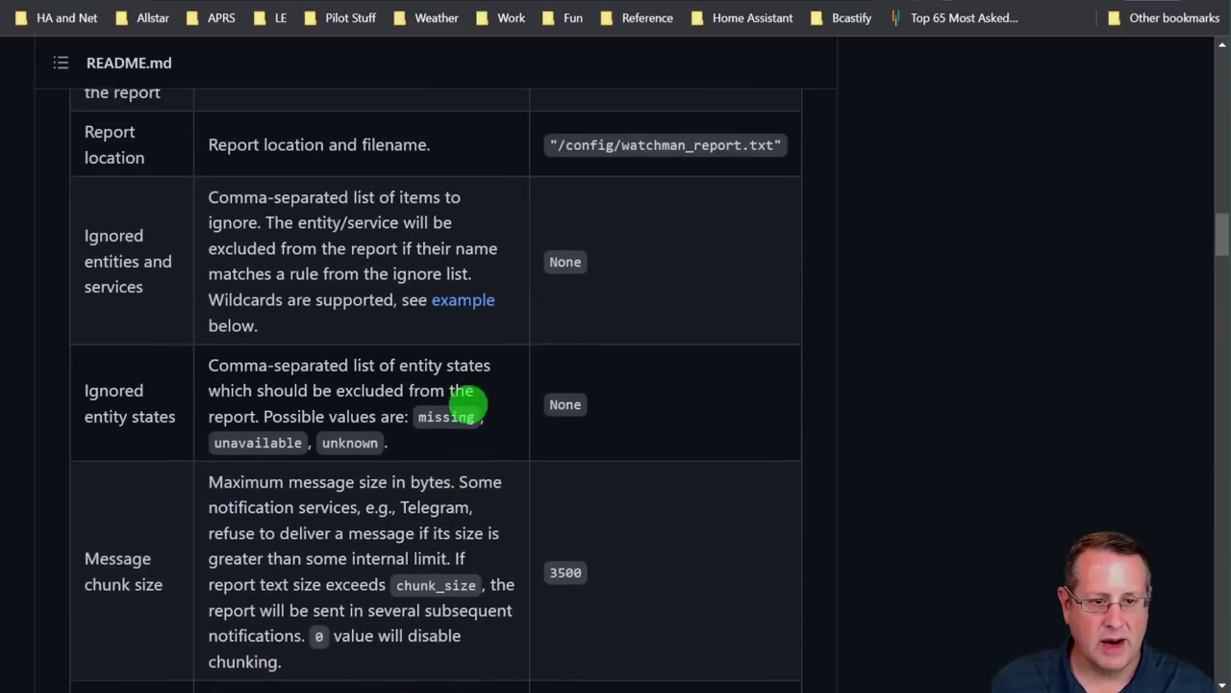
{"action": "scroll", "coordinate": [360, 407], "scroll_direction": "down", "scroll_amount": 1}
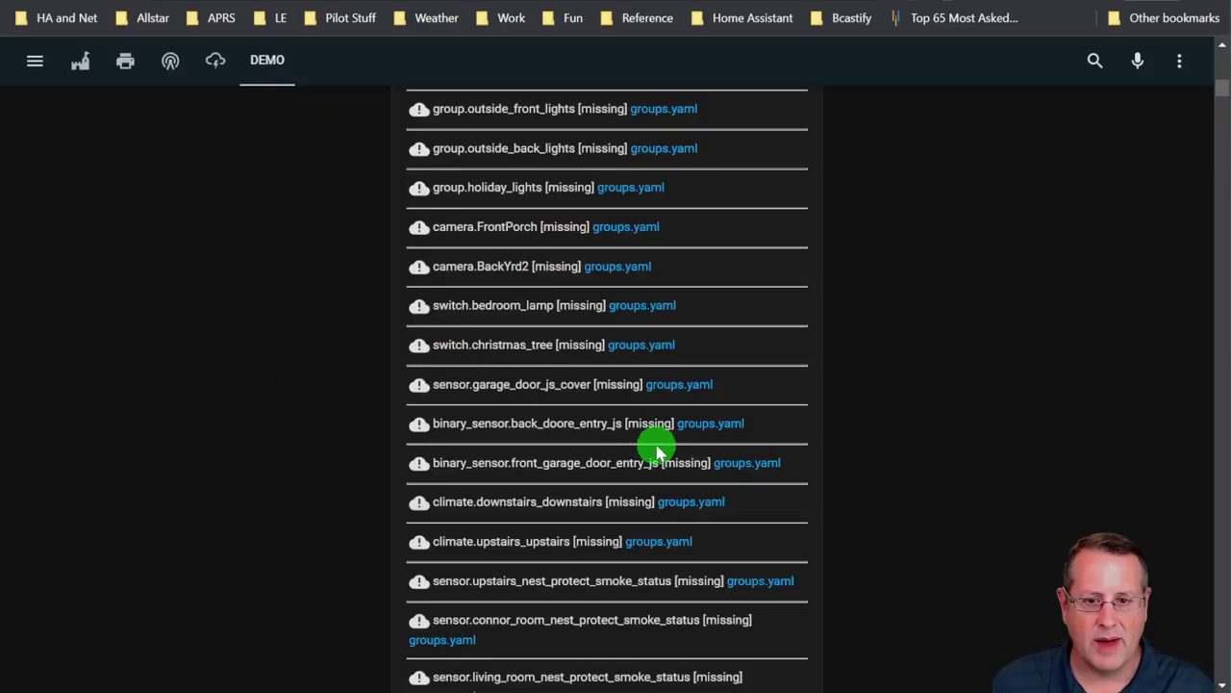
{"action": "scroll", "coordinate": [640, 444], "scroll_direction": "up", "scroll_amount": 6}
{"action": "scroll", "coordinate": [555, 457], "scroll_direction": "up", "scroll_amount": 5}
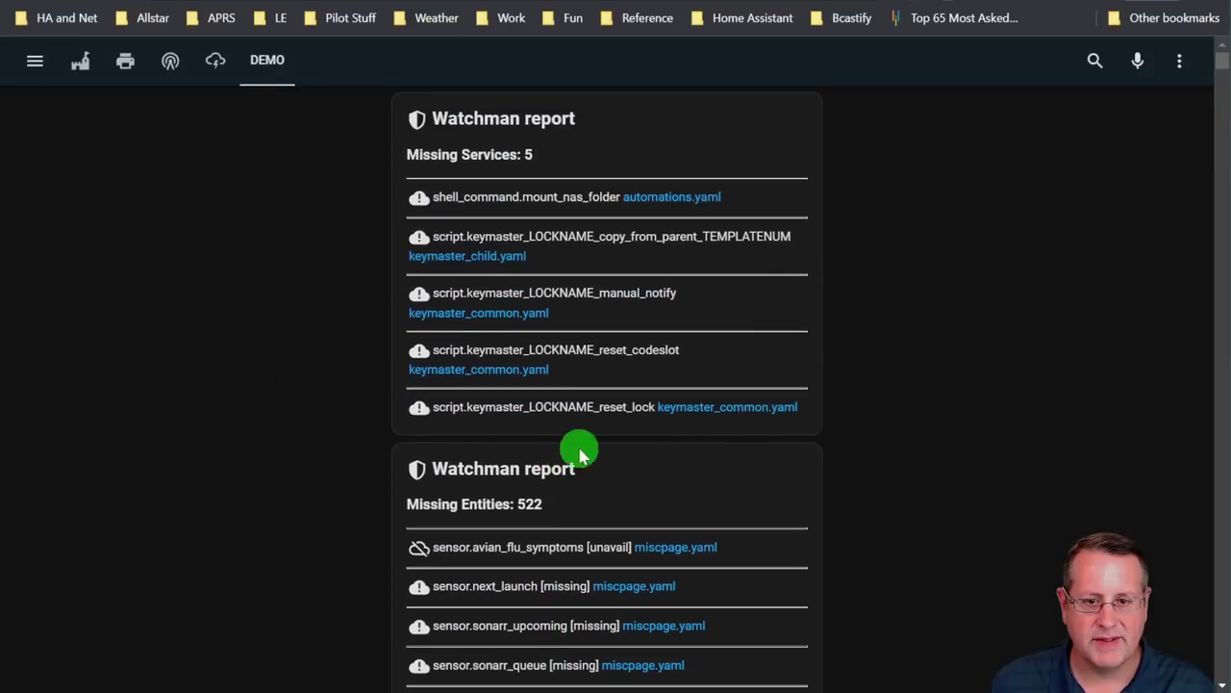
{"action": "key", "text": "ctrl+f"}
{"action": "type", "text": "miss"}
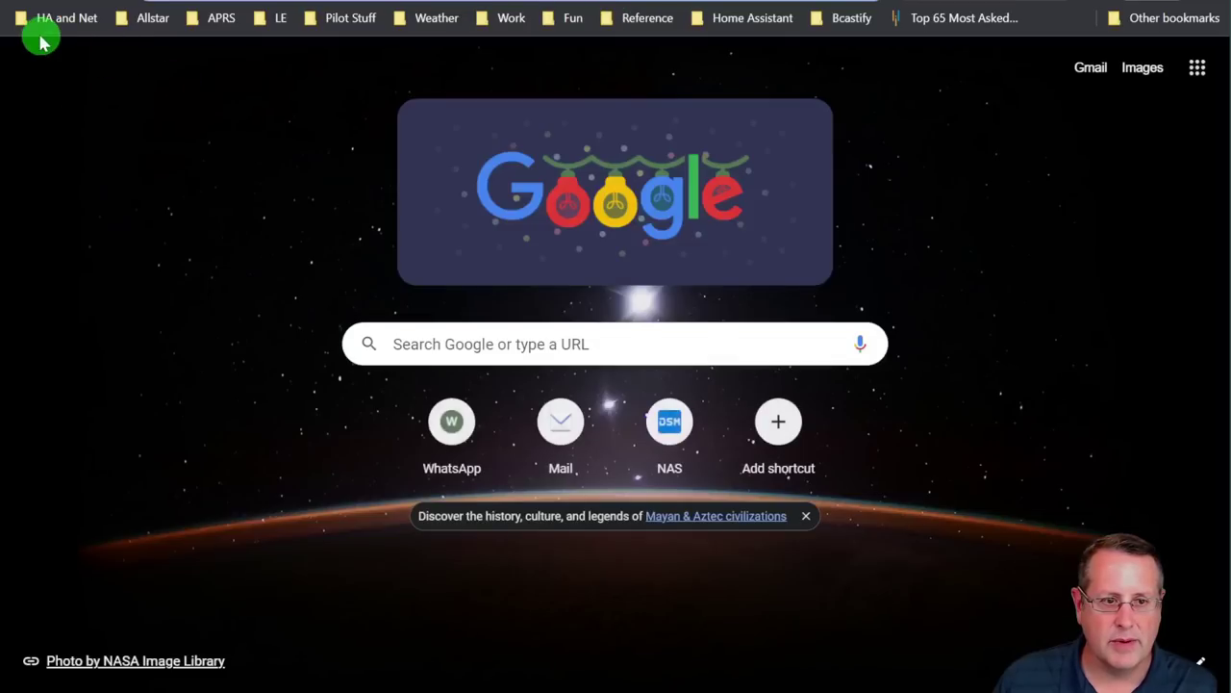
- Go to Settings > Devices & Services in Home Assistant
{"action": "left_click", "coordinate": [42, 22]}
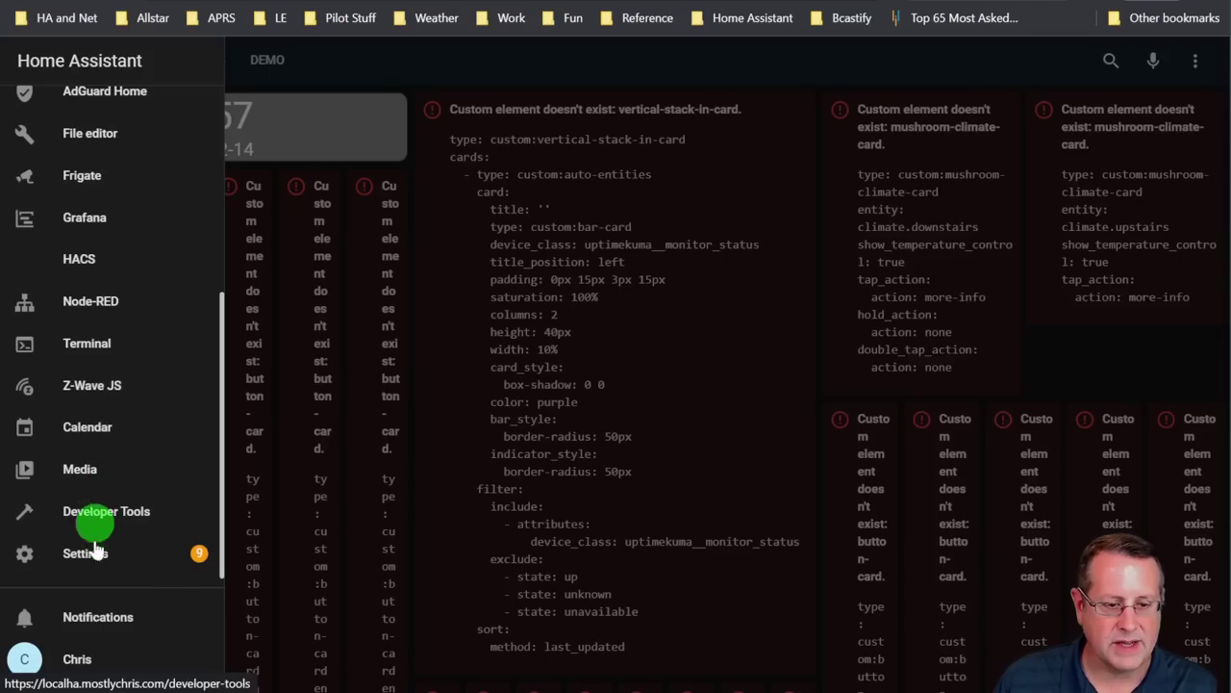
{"action": "left_click", "coordinate": [96, 550]}
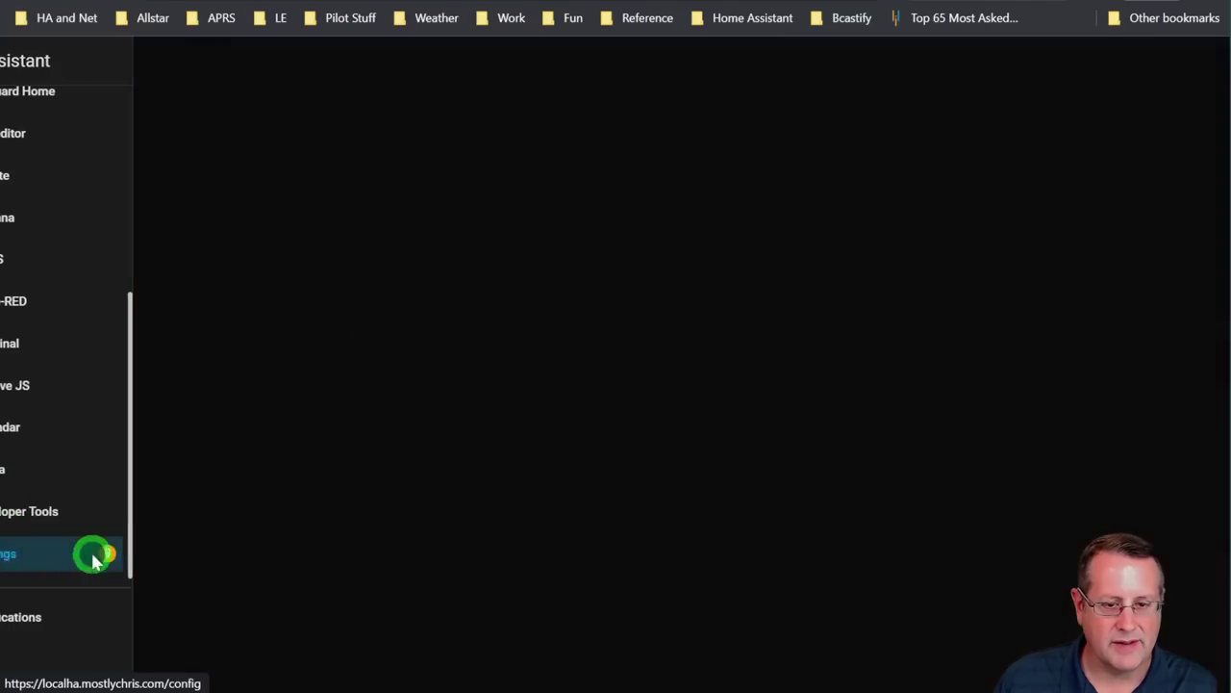
{"action": "left_click", "coordinate": [486, 548]}
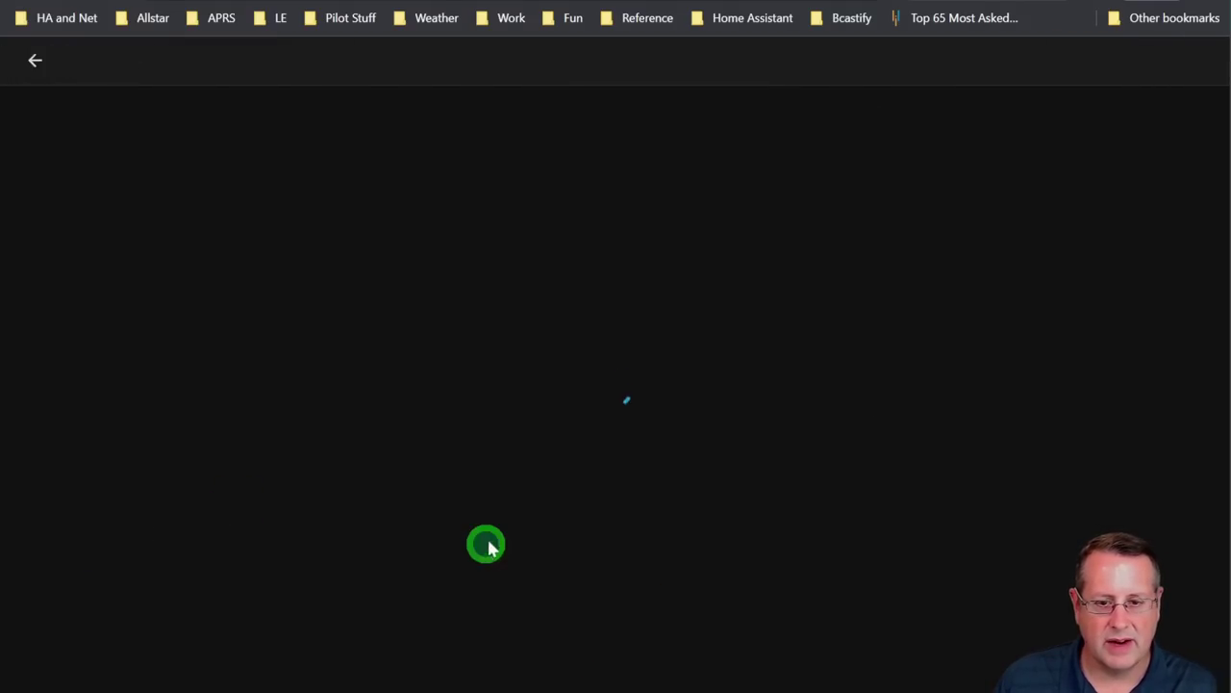
- Set Watchman's Ignored entity states option to 'missing' and submit the options
{"action": "scroll", "coordinate": [594, 468], "scroll_direction": "down", "scroll_amount": 5}
{"action": "scroll", "coordinate": [615, 447], "scroll_direction": "down", "scroll_amount": 3}
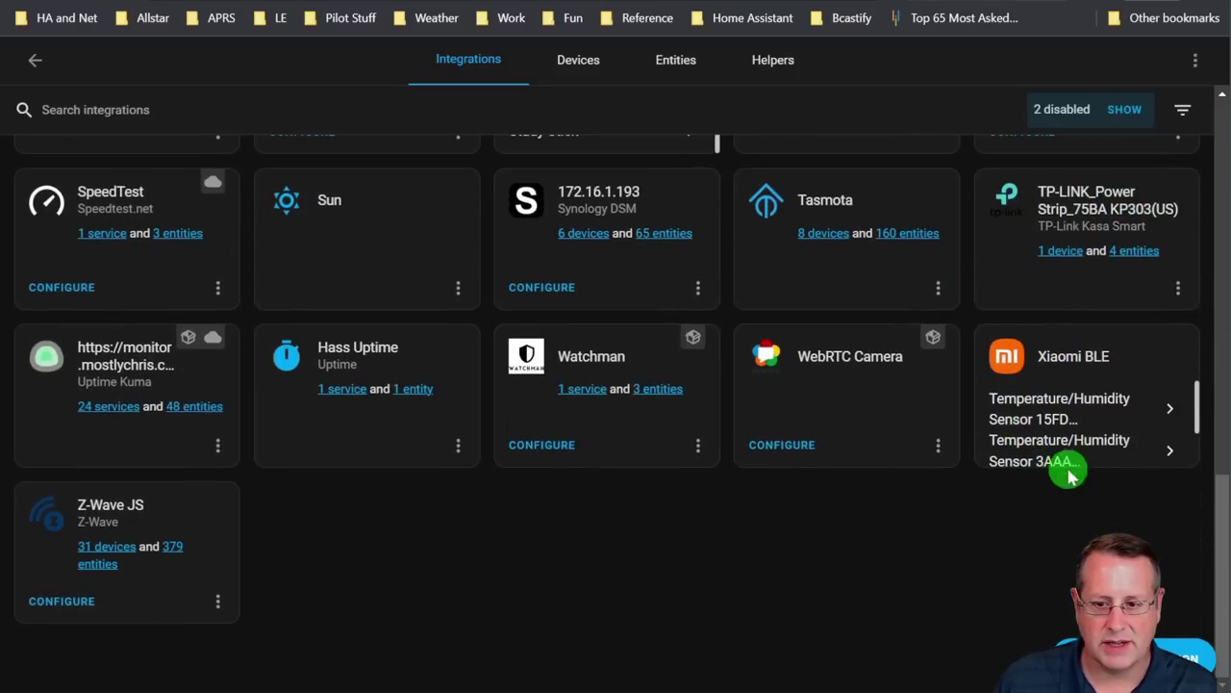
{"action": "left_click", "coordinate": [558, 447]}
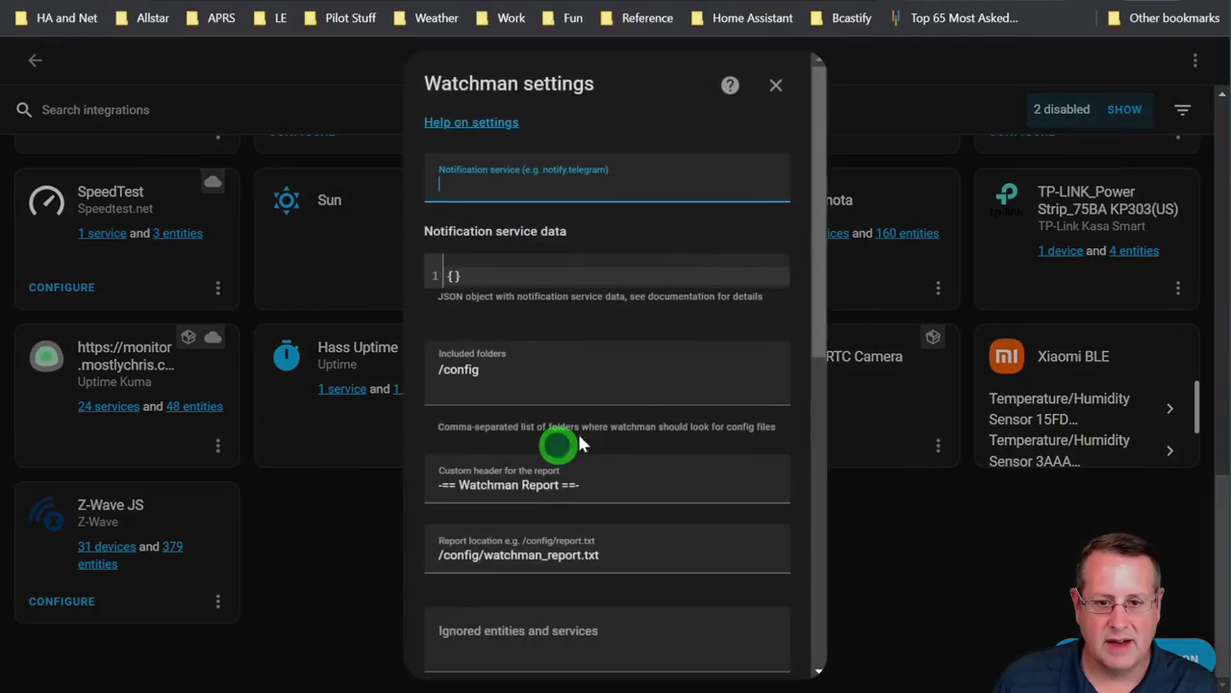
{"action": "scroll", "coordinate": [606, 433], "scroll_direction": "down", "scroll_amount": 4}
{"action": "scroll", "coordinate": [604, 494], "scroll_direction": "down", "scroll_amount": 3}
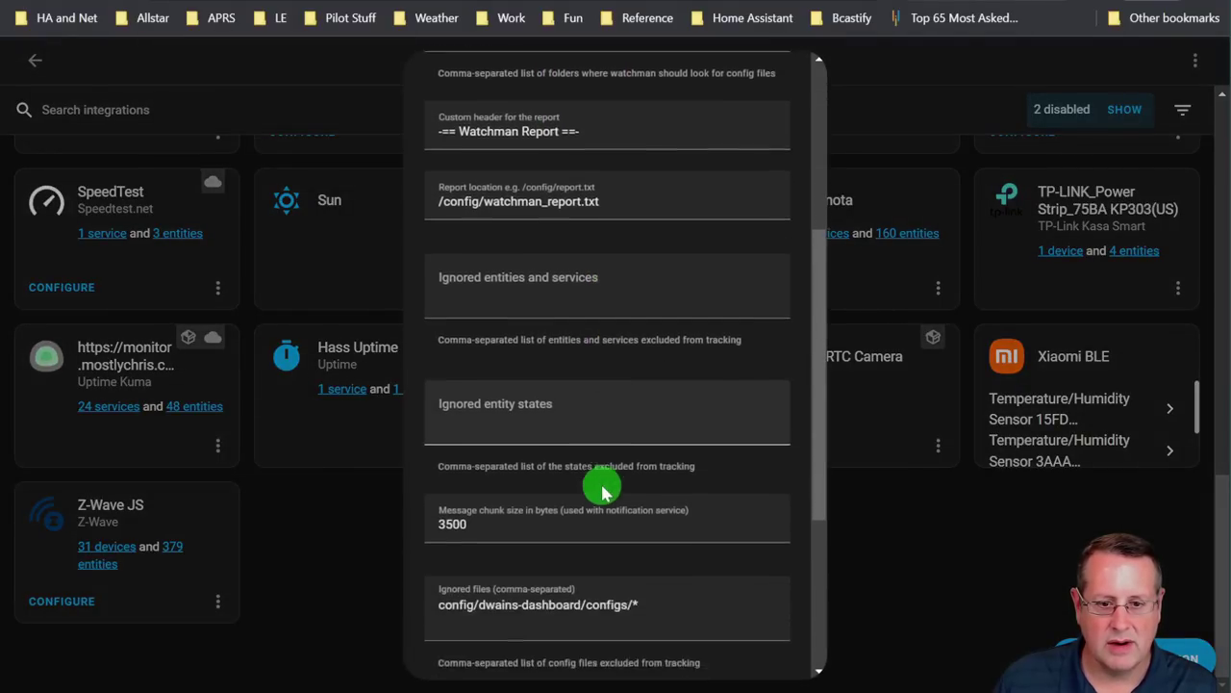
{"action": "left_click", "coordinate": [564, 394]}
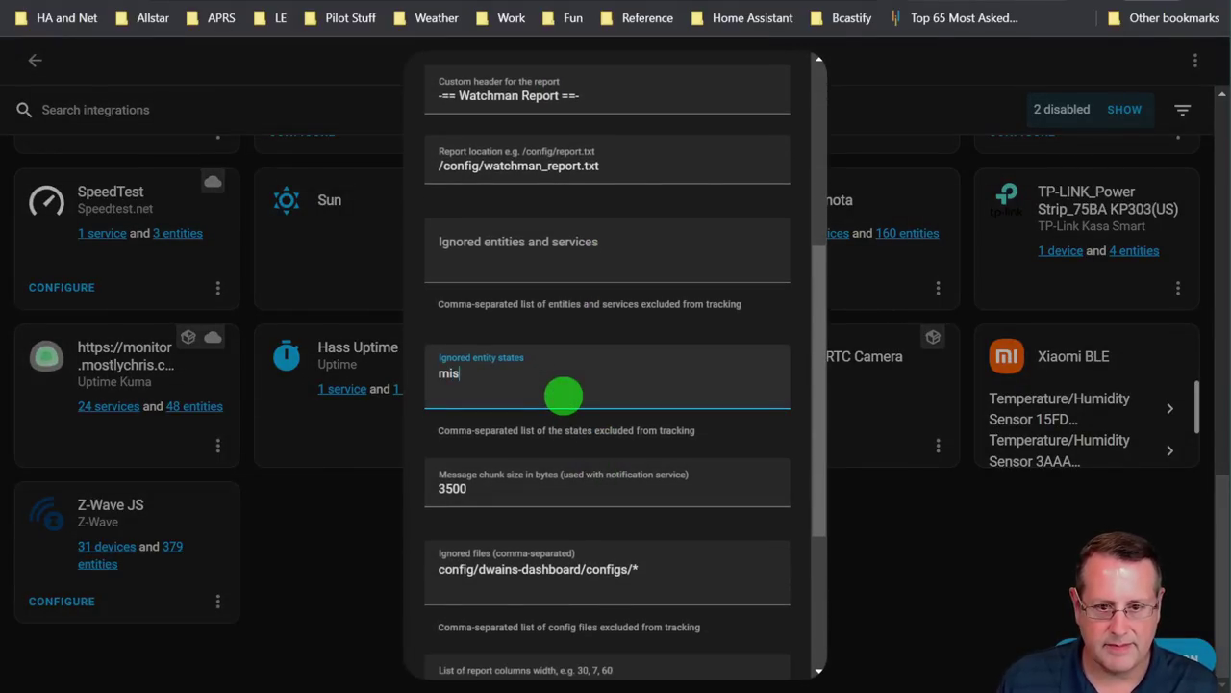
{"action": "scroll", "coordinate": [664, 438], "scroll_direction": "down", "scroll_amount": 5}
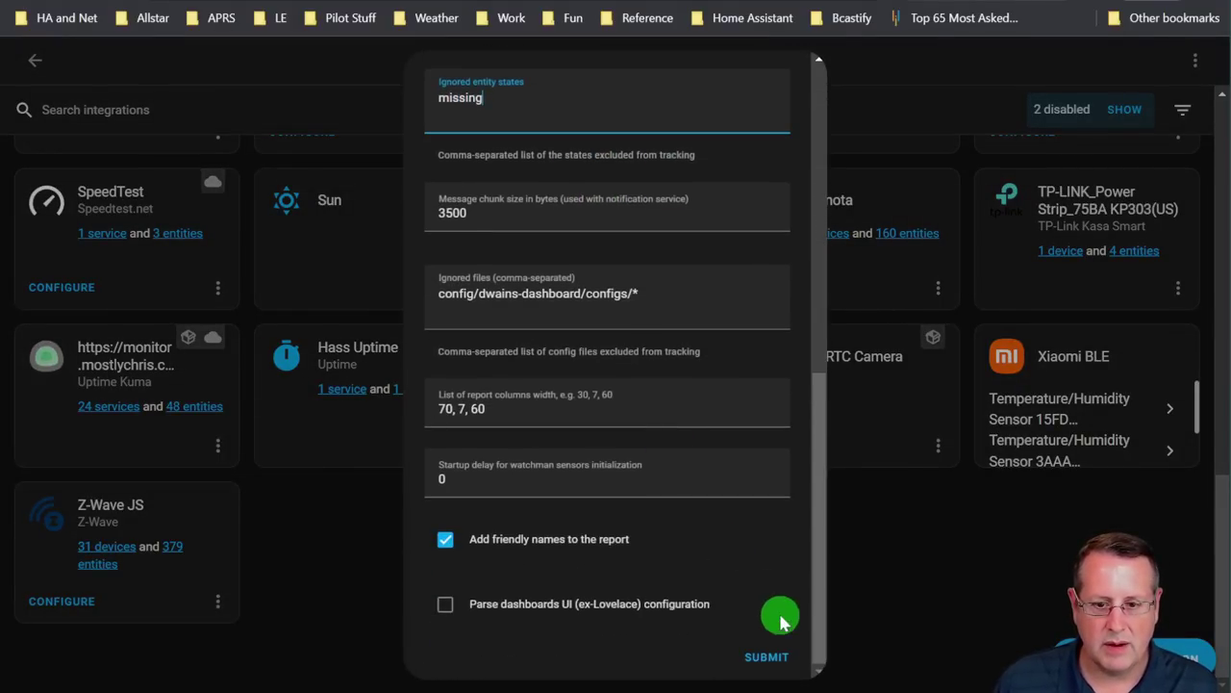
{"action": "left_click", "coordinate": [766, 656]}
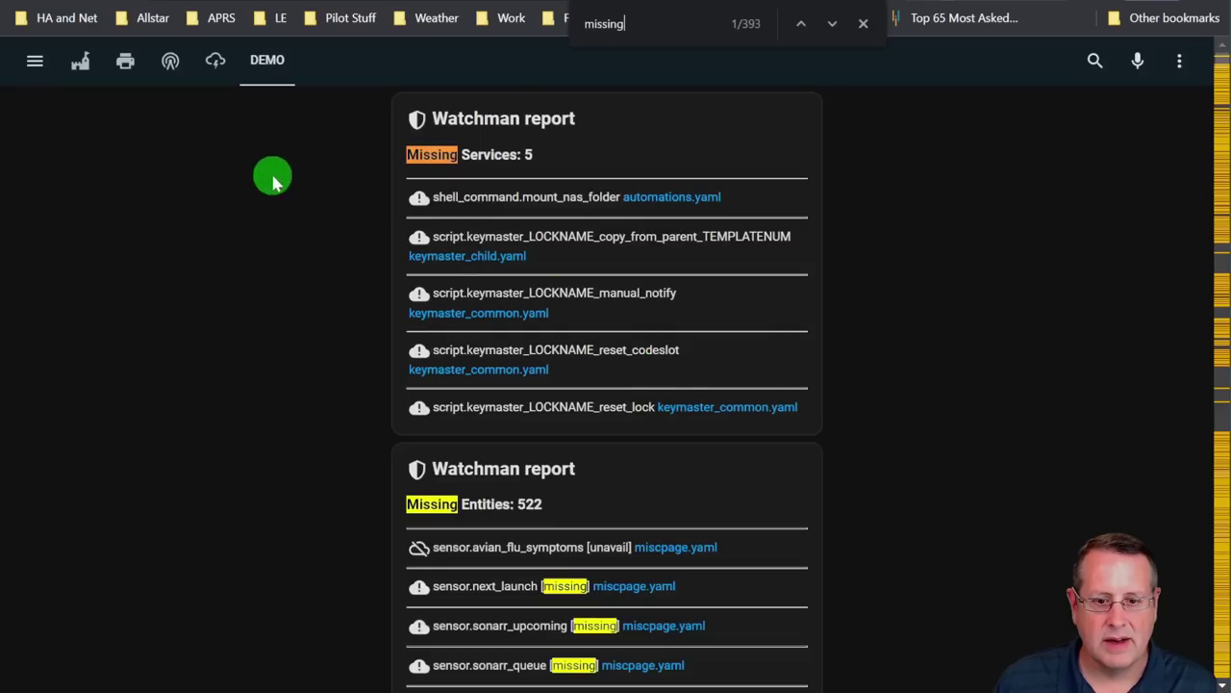
- Reload the dashboard and review the report: 0 missing services, 131 unavailable or unknown entities
{"action": "left_click", "coordinate": [80, 2]}
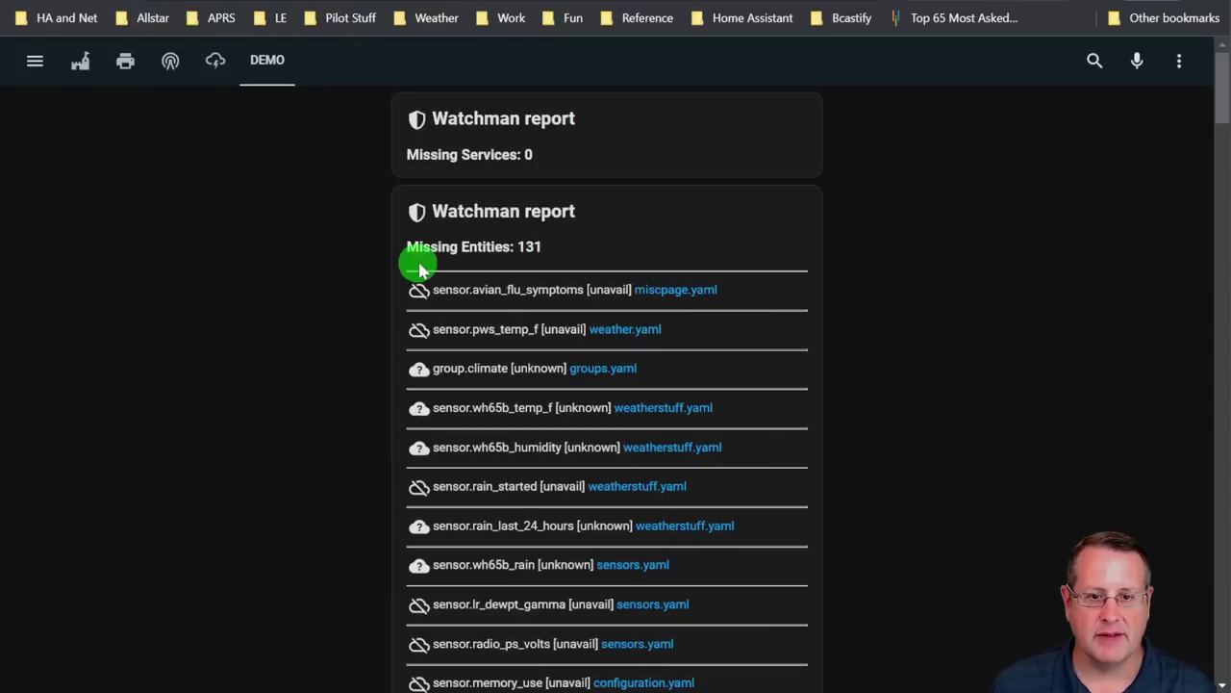
{"action": "scroll", "coordinate": [555, 247], "scroll_direction": "down", "scroll_amount": 1}
{"action": "scroll", "coordinate": [578, 222], "scroll_direction": "up", "scroll_amount": 1}
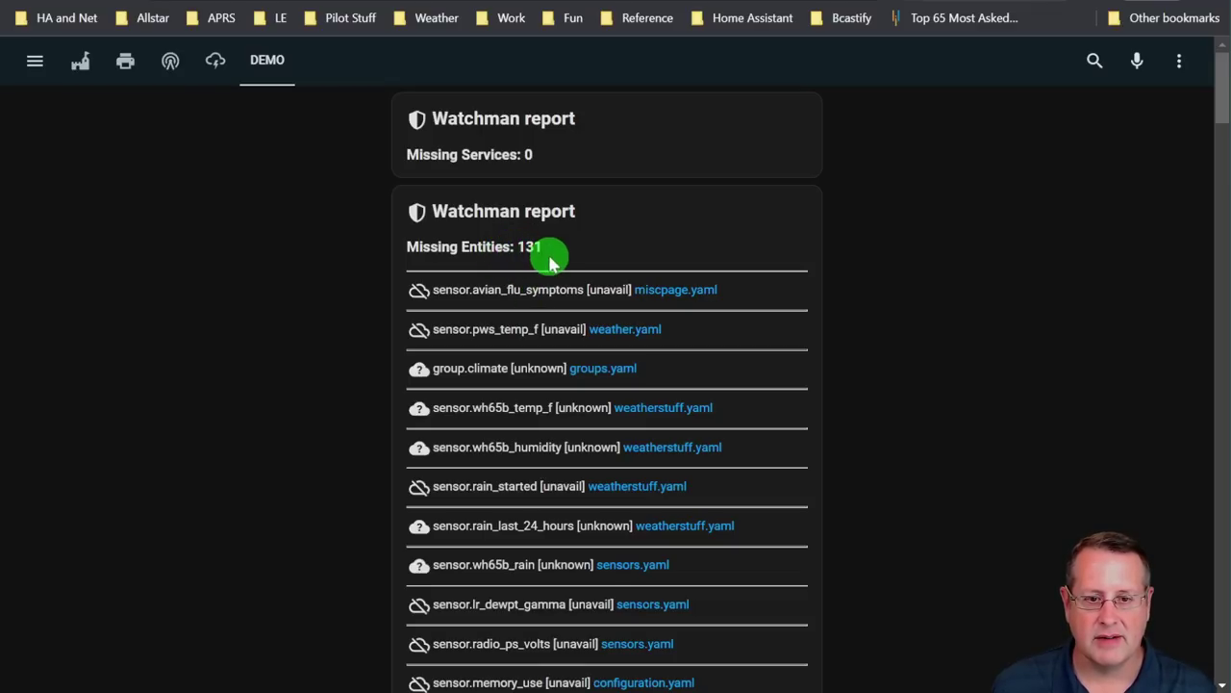
{"action": "scroll", "coordinate": [860, 347], "scroll_direction": "down", "scroll_amount": 2}
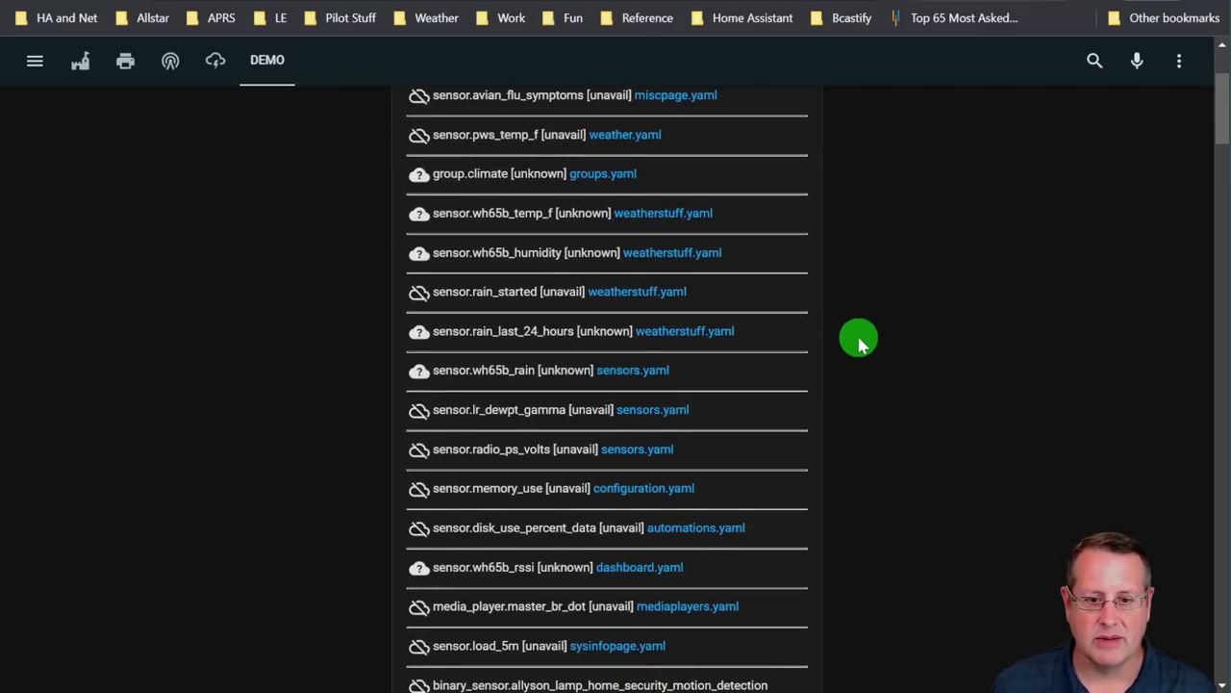
{"action": "scroll", "coordinate": [563, 469], "scroll_direction": "up", "scroll_amount": 2}
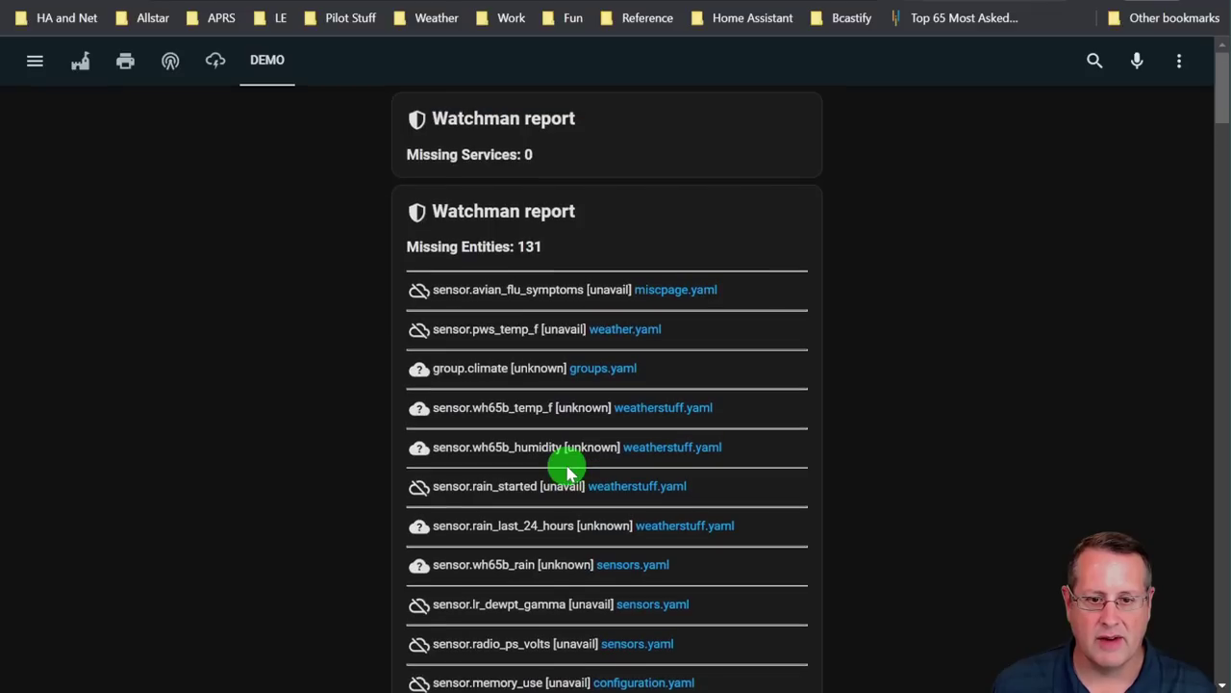
{"action": "scroll", "coordinate": [828, 438], "scroll_direction": "down", "scroll_amount": 2}
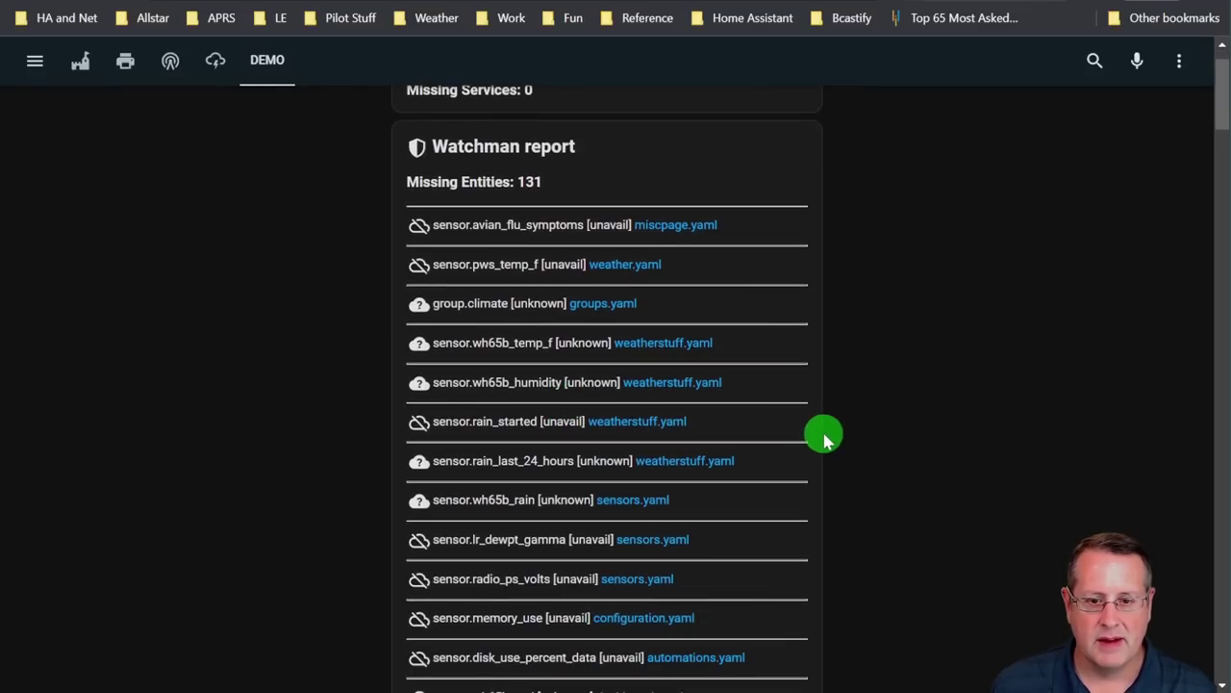
{"action": "scroll", "coordinate": [787, 452], "scroll_direction": "down", "scroll_amount": 2}
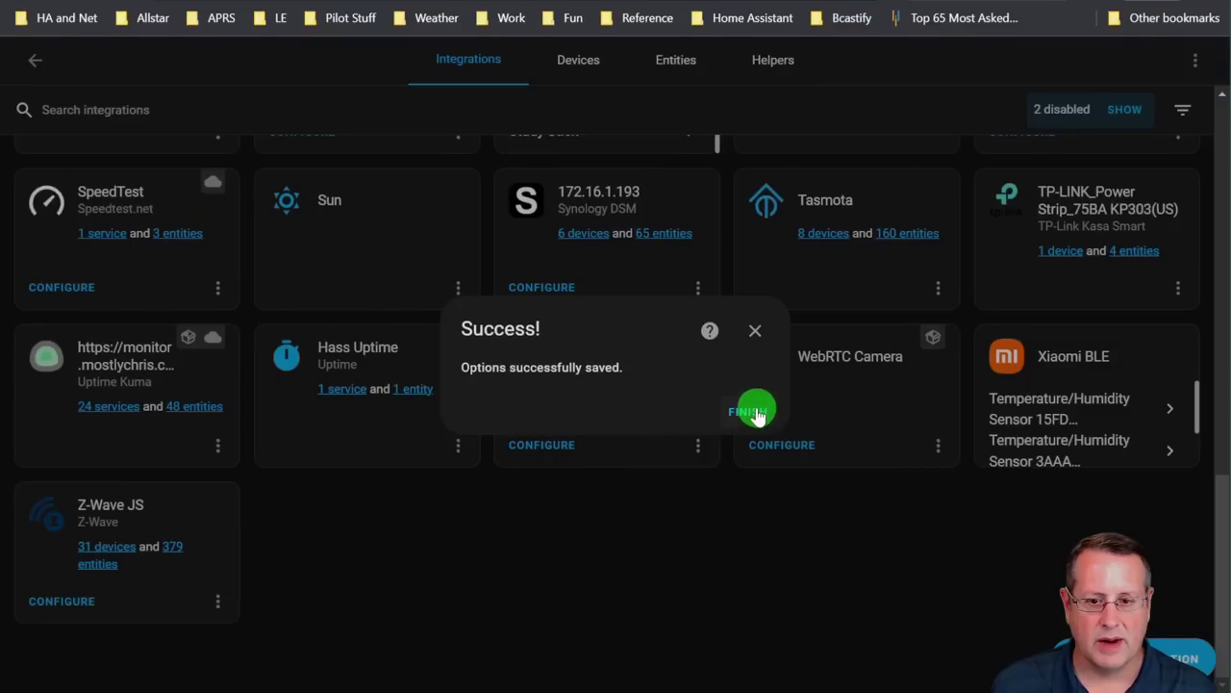
- Dismiss the confirmation, reopen Watchman's options, and check the dashboard's Watchman report
{"action": "left_click", "coordinate": [750, 415]}
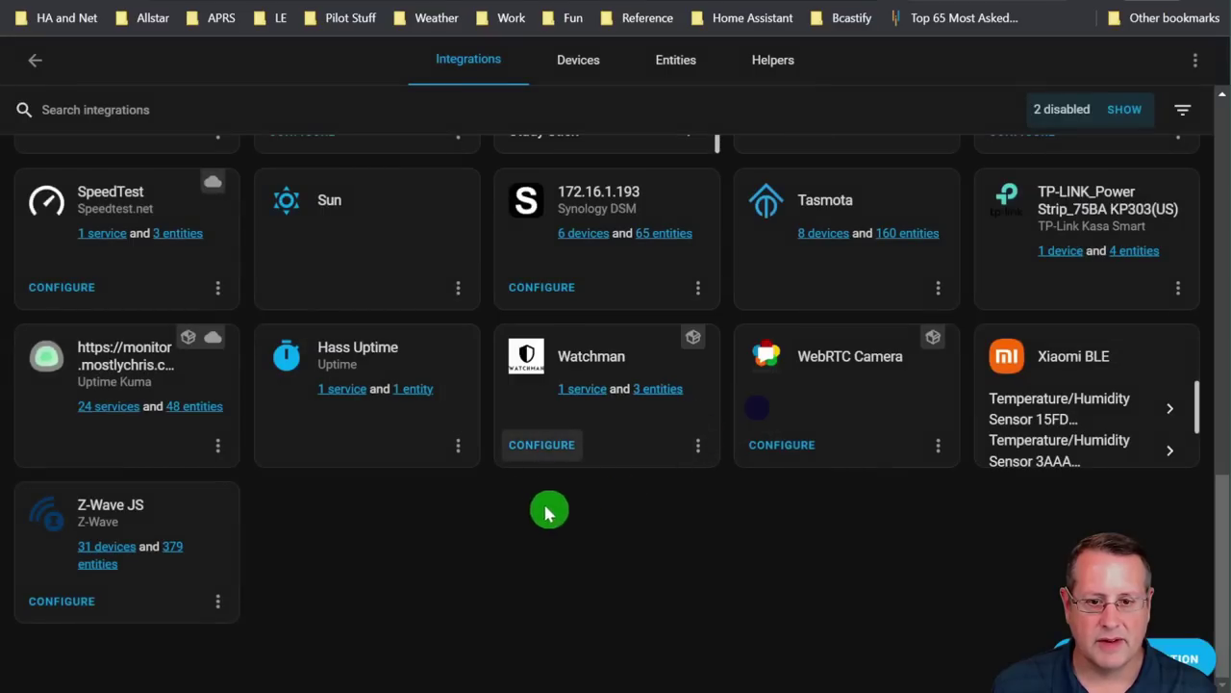
{"action": "left_click", "coordinate": [538, 446]}
{"action": "scroll", "coordinate": [530, 472], "scroll_direction": "down", "scroll_amount": 3}
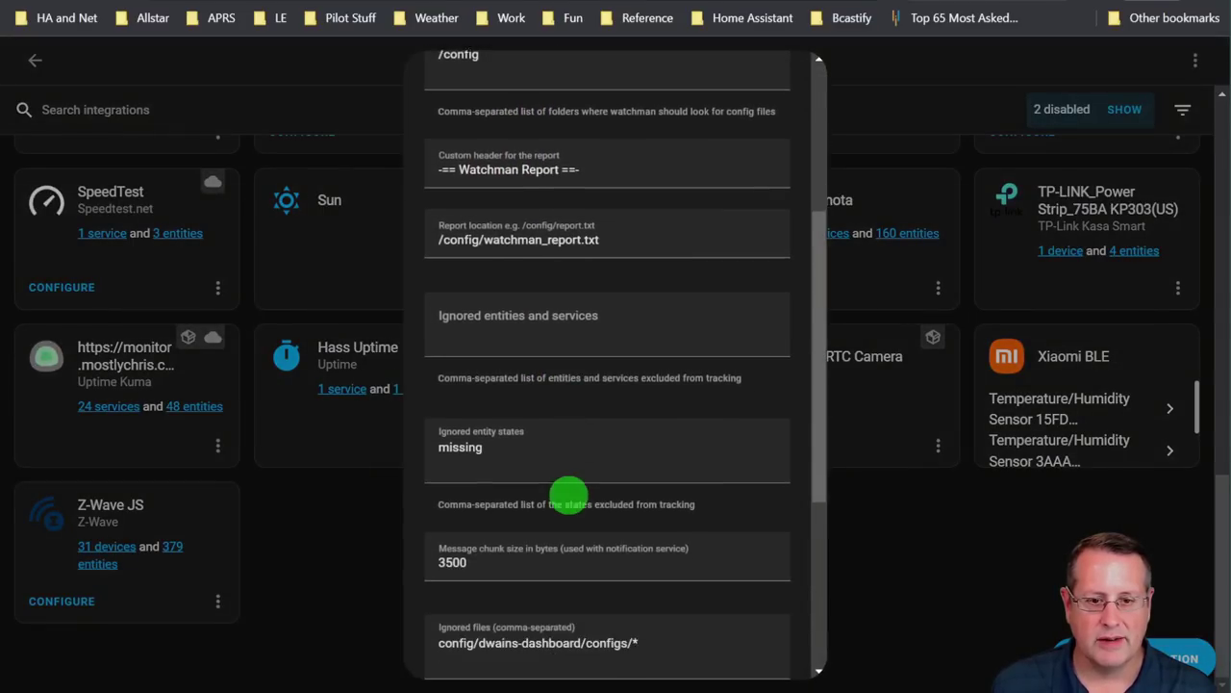
{"action": "scroll", "coordinate": [568, 496], "scroll_direction": "down", "scroll_amount": 1}
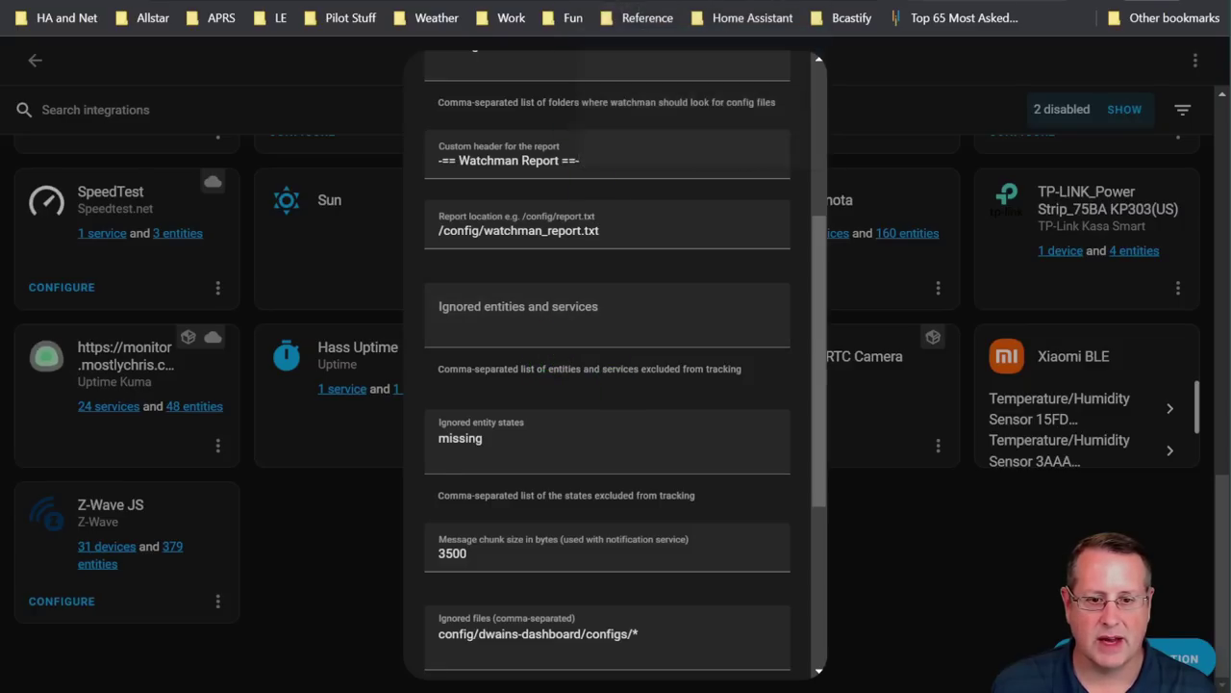
{"action": "left_click", "coordinate": [519, 0]}
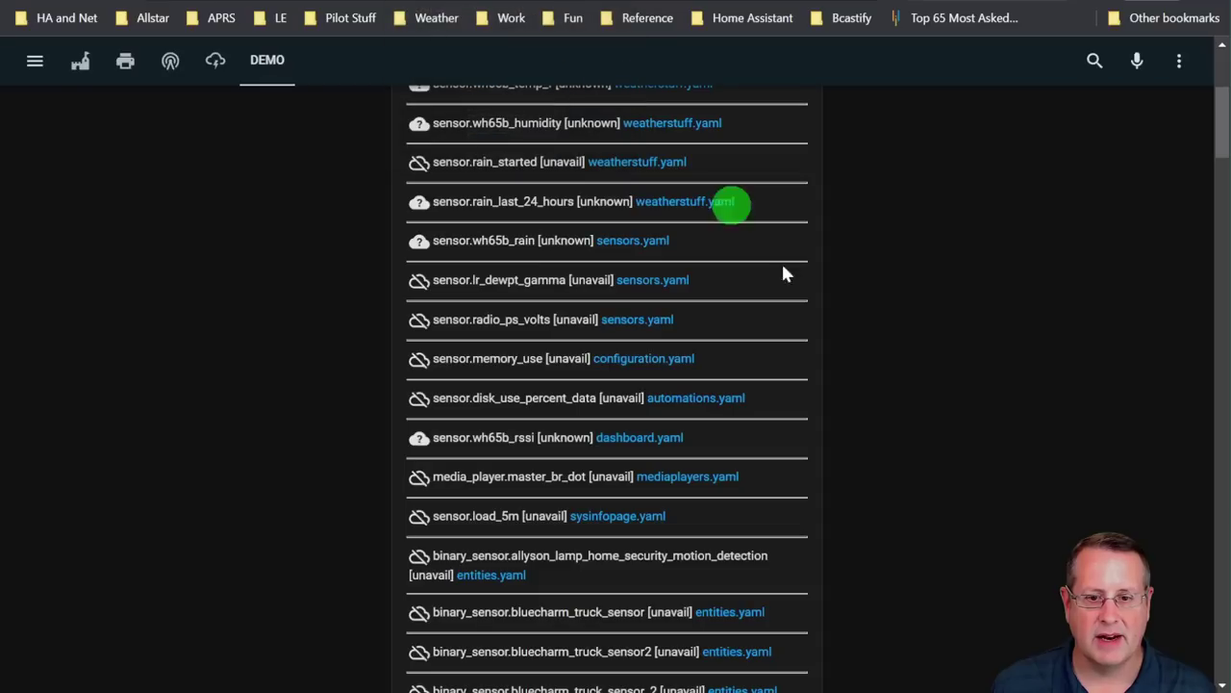
{"action": "scroll", "coordinate": [878, 398], "scroll_direction": "down", "scroll_amount": 3}
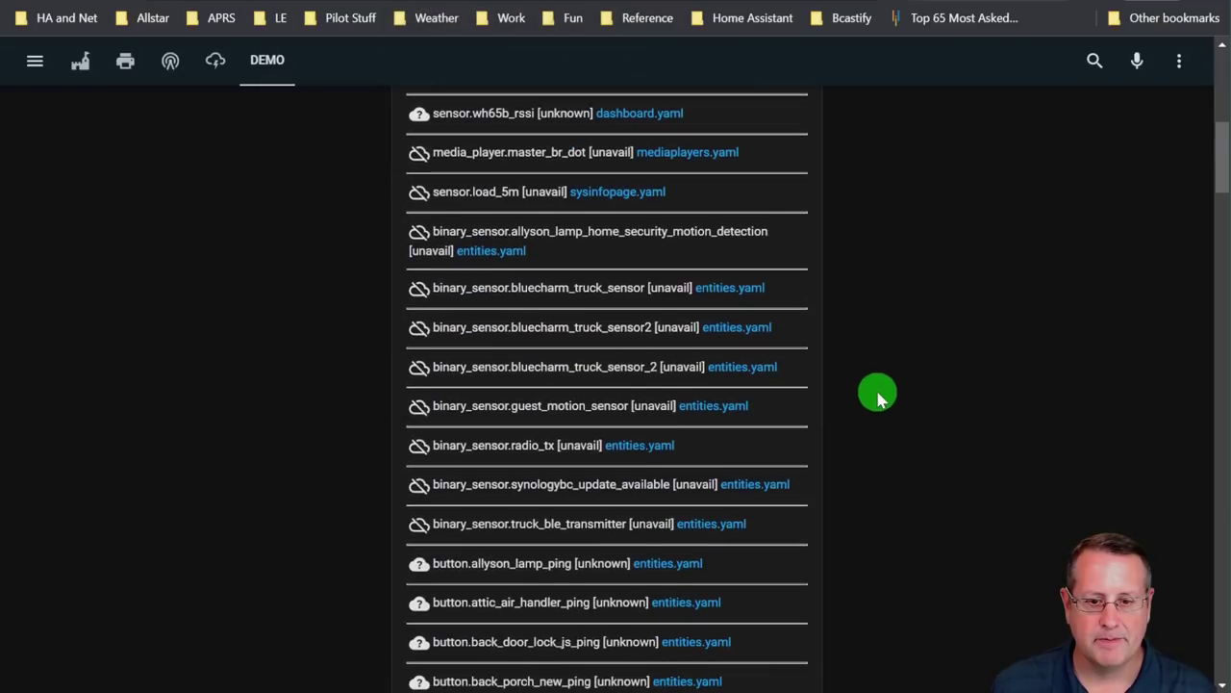
{"action": "scroll", "coordinate": [865, 390], "scroll_direction": "down", "scroll_amount": 1}
{"action": "scroll", "coordinate": [814, 398], "scroll_direction": "up", "scroll_amount": 3}
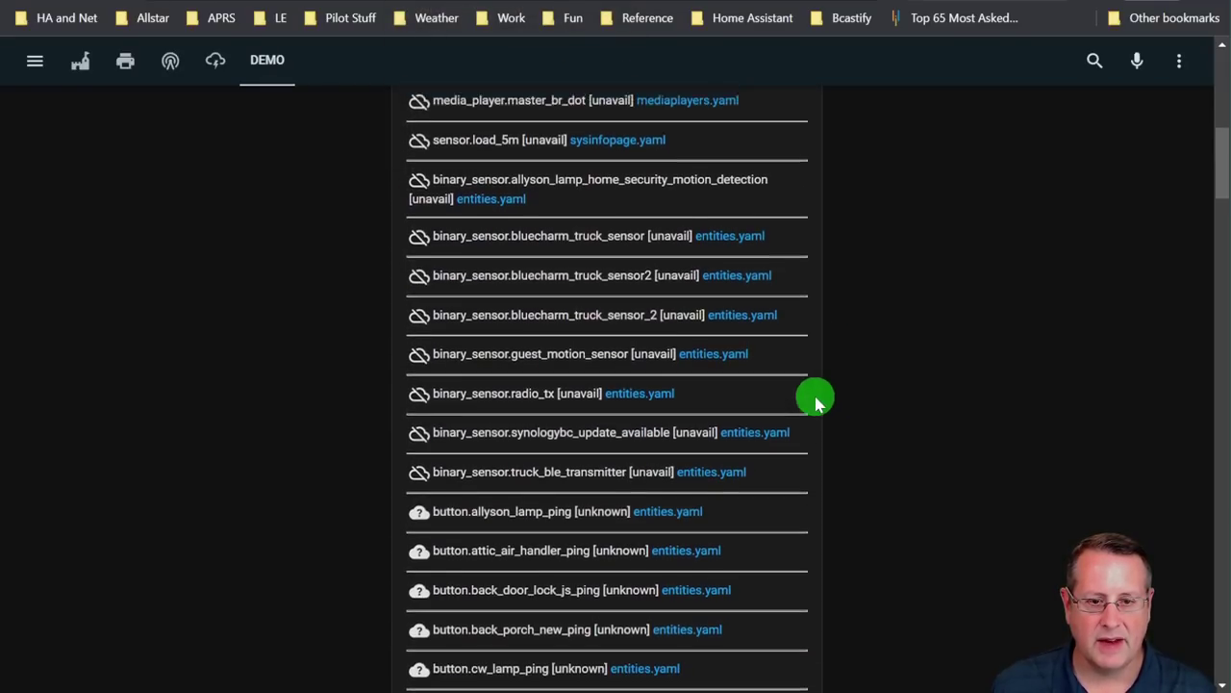
{"action": "scroll", "coordinate": [814, 398], "scroll_direction": "down", "scroll_amount": 7}
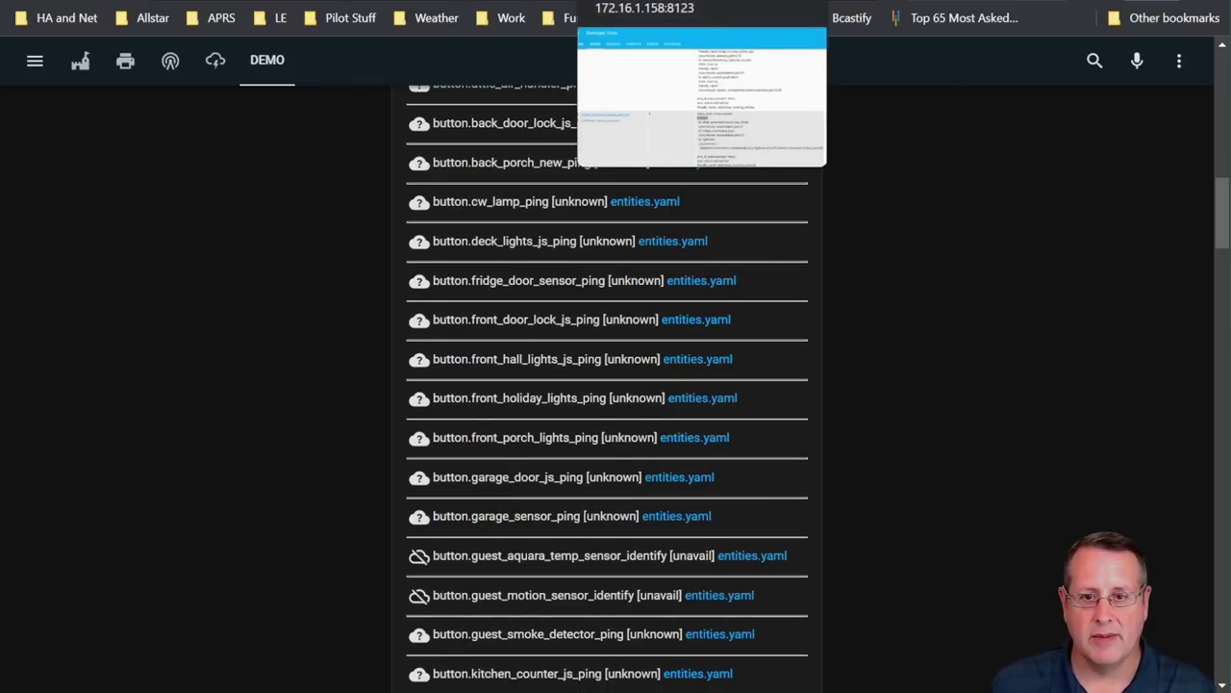
- Enter button.* in Watchman's Ignored entities and services field
{"action": "left_click", "coordinate": [856, 2]}
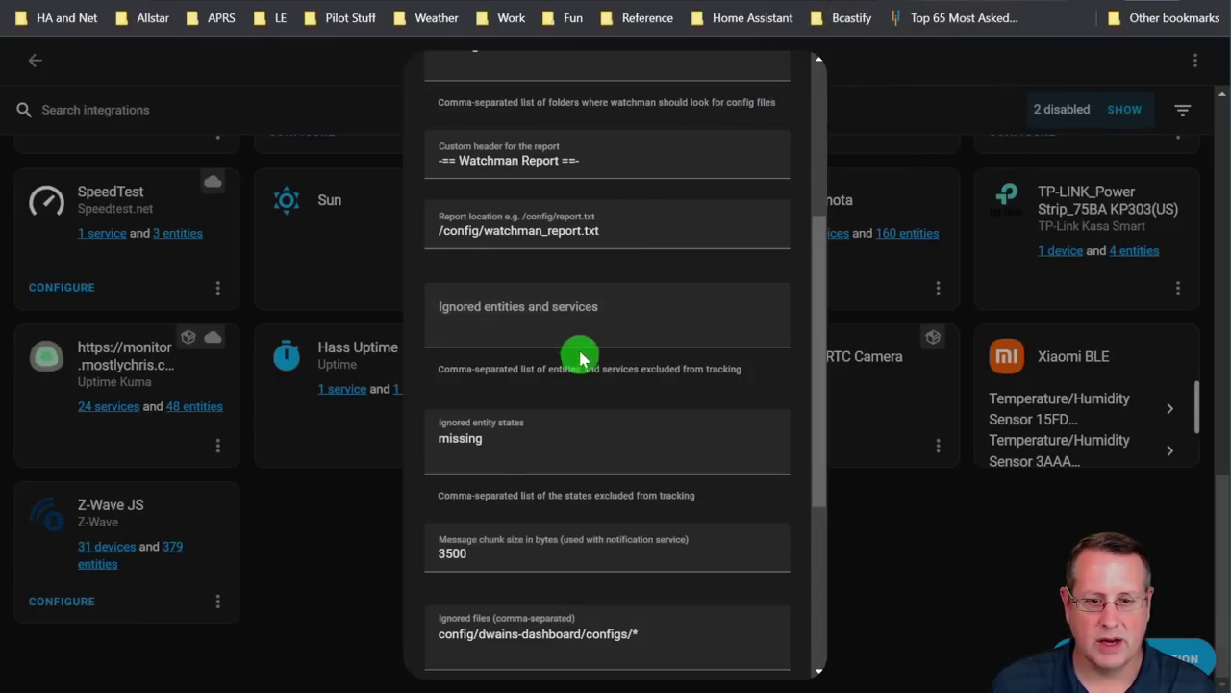
{"action": "scroll", "coordinate": [571, 357], "scroll_direction": "up", "scroll_amount": 1}
{"action": "left_click", "coordinate": [559, 393]}
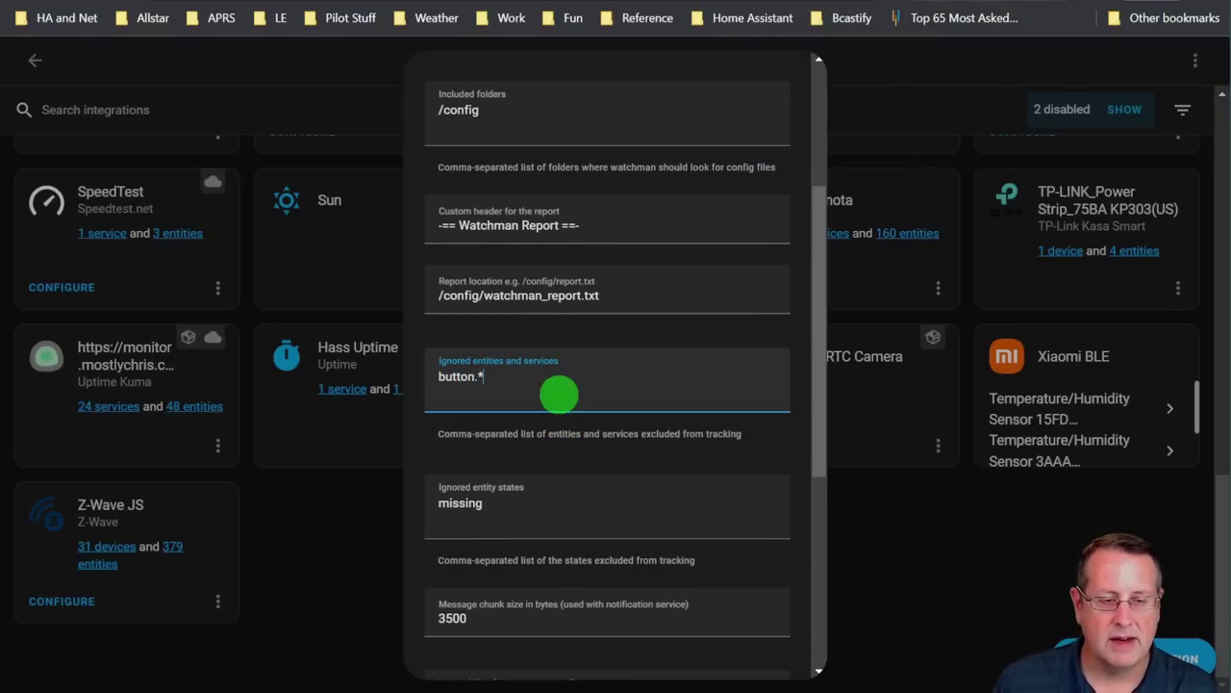
{"action": "left_click", "coordinate": [244, 2]}
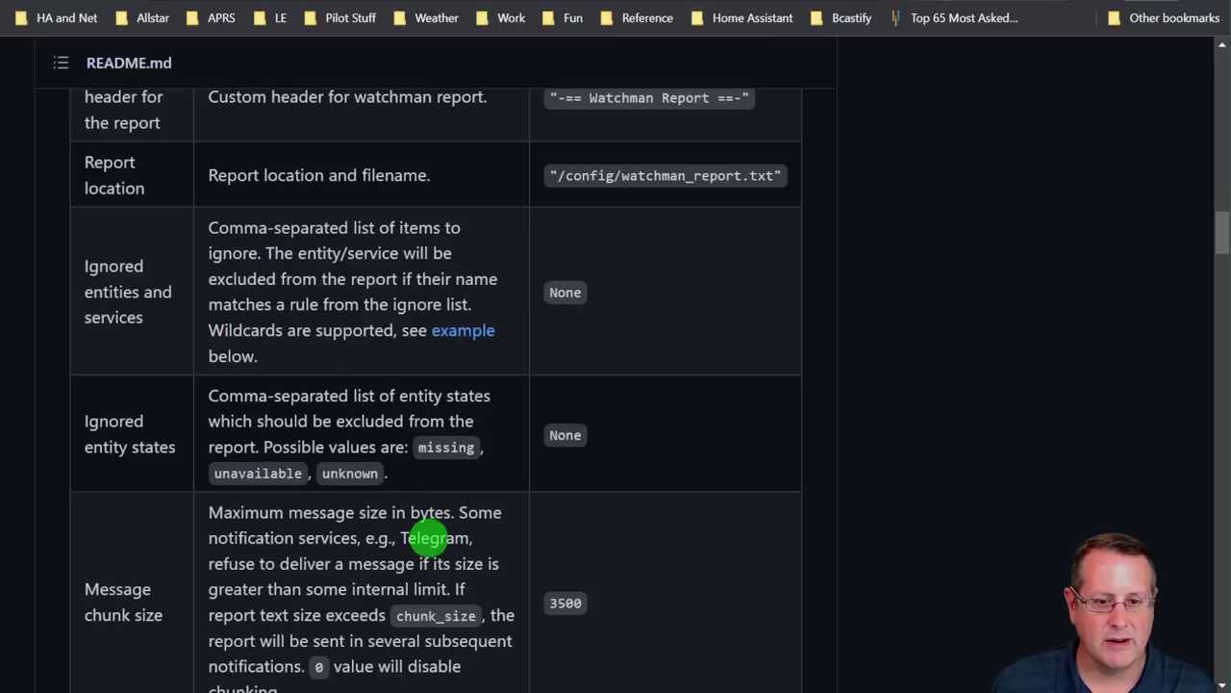
- Scroll the README to the ignored-entities wildcard examples such as sensor.* and *.*_ble
{"action": "scroll", "coordinate": [428, 537], "scroll_direction": "down", "scroll_amount": 13}
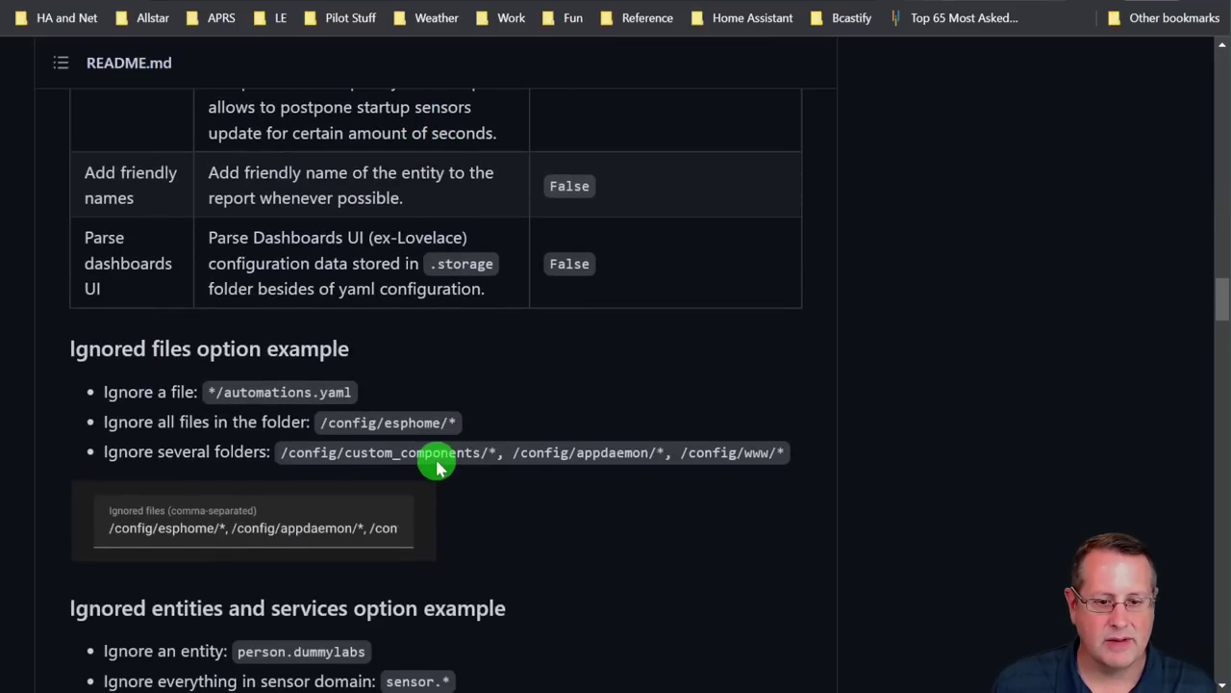
{"action": "scroll", "coordinate": [436, 467], "scroll_direction": "down", "scroll_amount": 1}
{"action": "scroll", "coordinate": [231, 399], "scroll_direction": "down", "scroll_amount": 1}
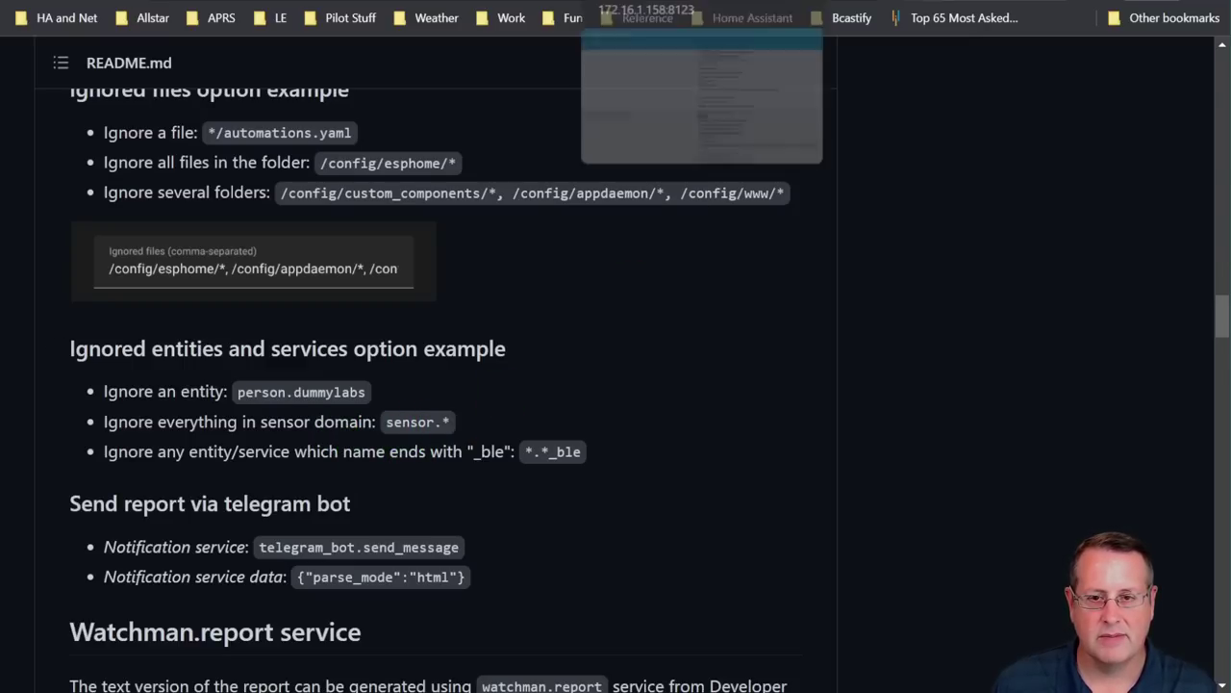
{"action": "left_click", "coordinate": [673, 2]}
- Submit Watchman's options with button.* ignored and check the report, now 104 missing entities
{"action": "key", "text": "alt+Tab"}
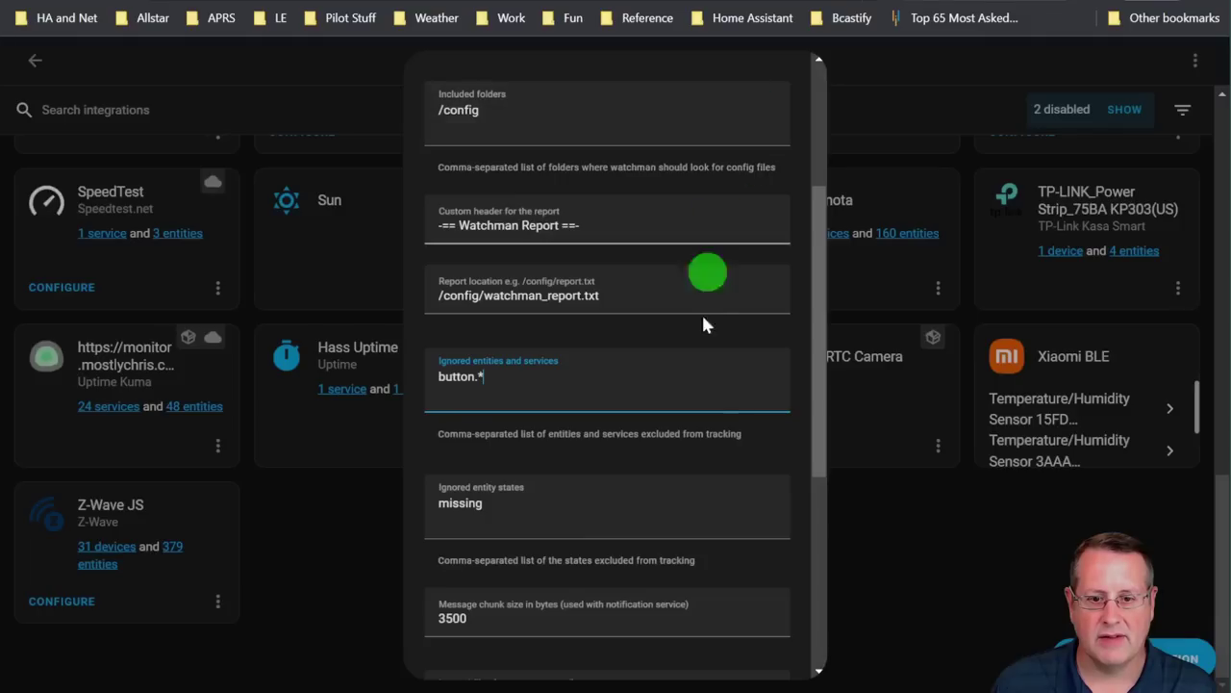
{"action": "left_click", "coordinate": [627, 409]}
{"action": "scroll", "coordinate": [564, 571], "scroll_direction": "down", "scroll_amount": 5}
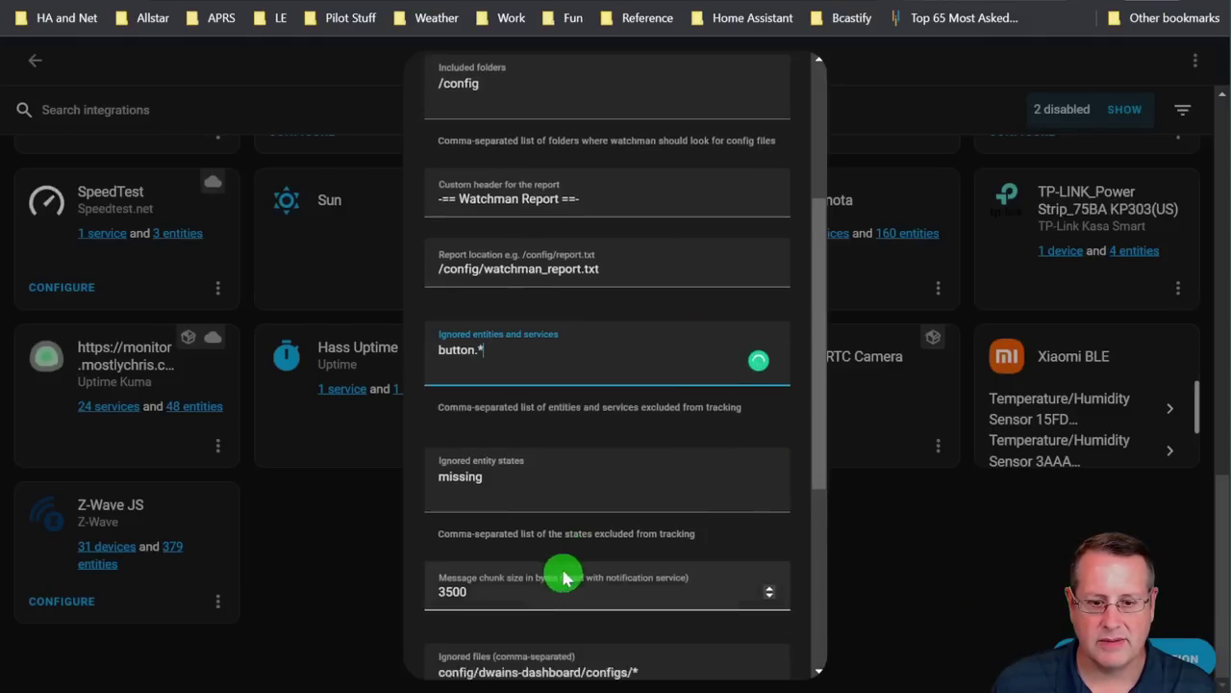
{"action": "left_click", "coordinate": [766, 654]}
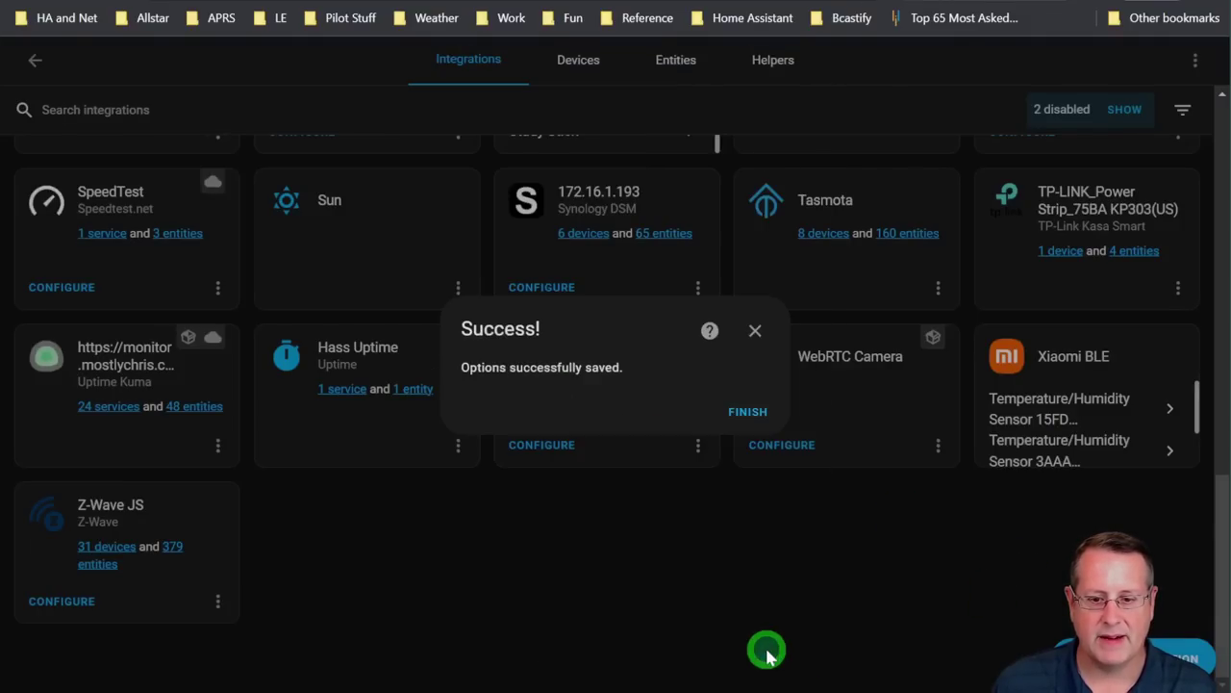
{"action": "left_click", "coordinate": [750, 413]}
{"action": "key", "text": "alt+Tab"}
{"action": "scroll", "coordinate": [305, 445], "scroll_direction": "up", "scroll_amount": 15}
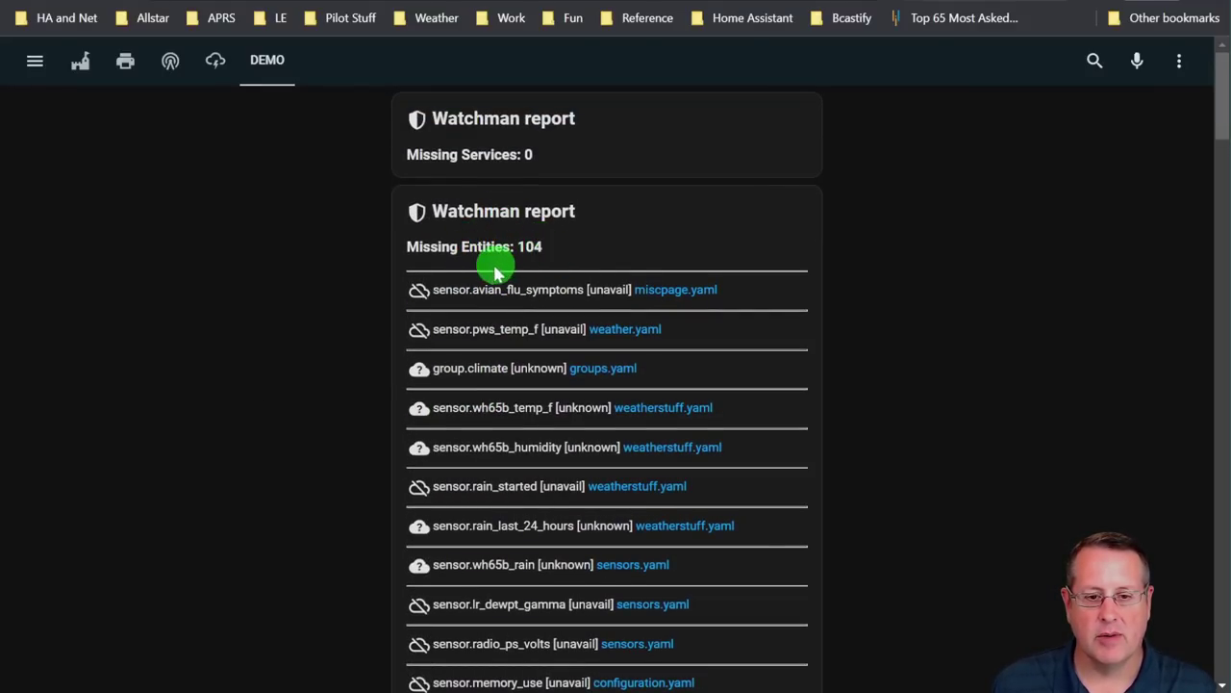
- Scroll the Missing Entities list down through the many unavailable synology sensors
{"action": "scroll", "coordinate": [406, 344], "scroll_direction": "down", "scroll_amount": 1}
{"action": "scroll", "coordinate": [409, 347], "scroll_direction": "down", "scroll_amount": 5}
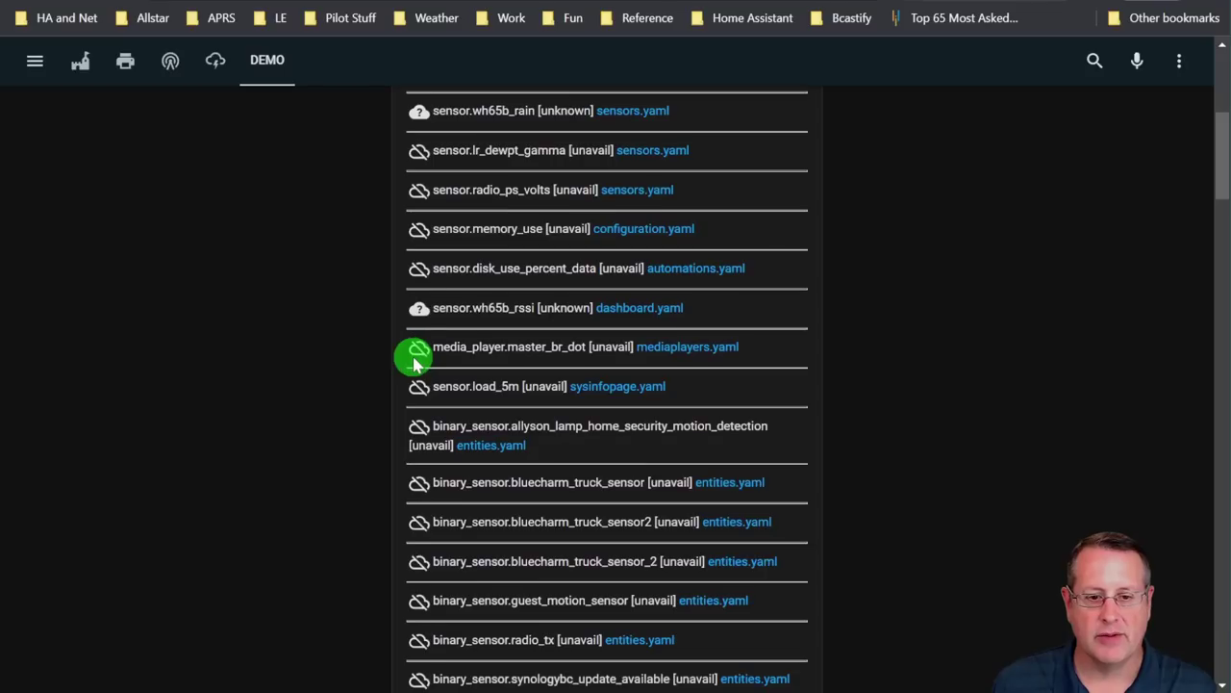
{"action": "scroll", "coordinate": [500, 448], "scroll_direction": "down", "scroll_amount": 15}
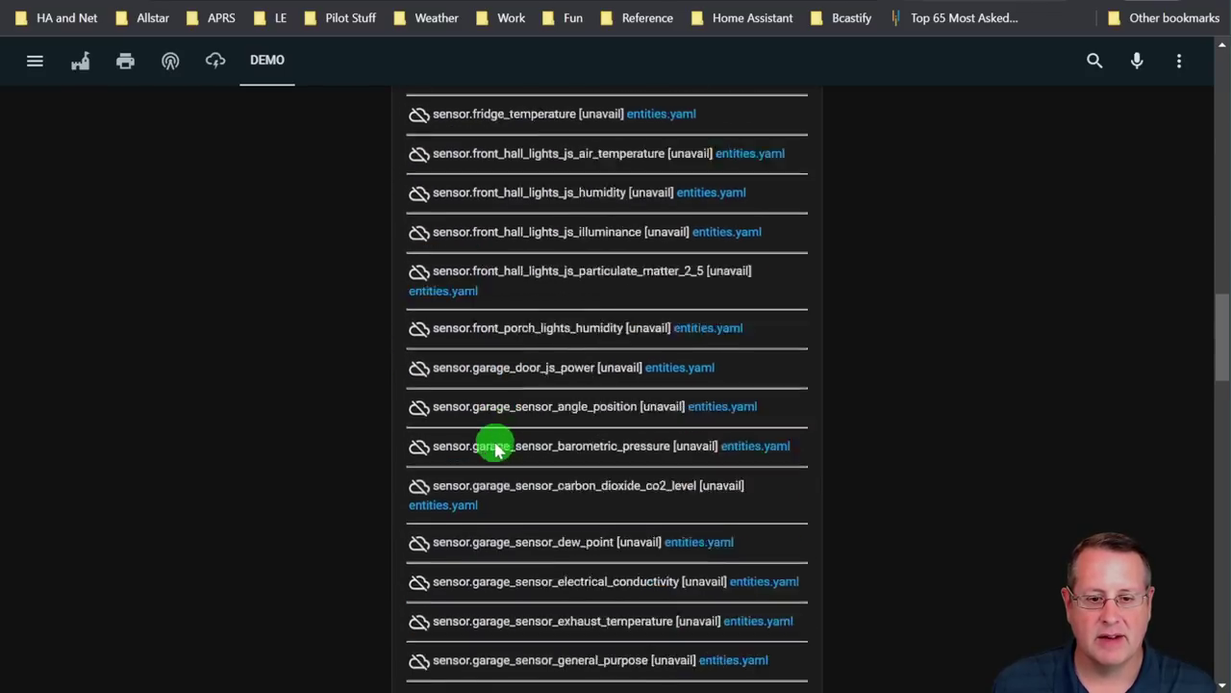
{"action": "scroll", "coordinate": [495, 450], "scroll_direction": "down", "scroll_amount": 7}
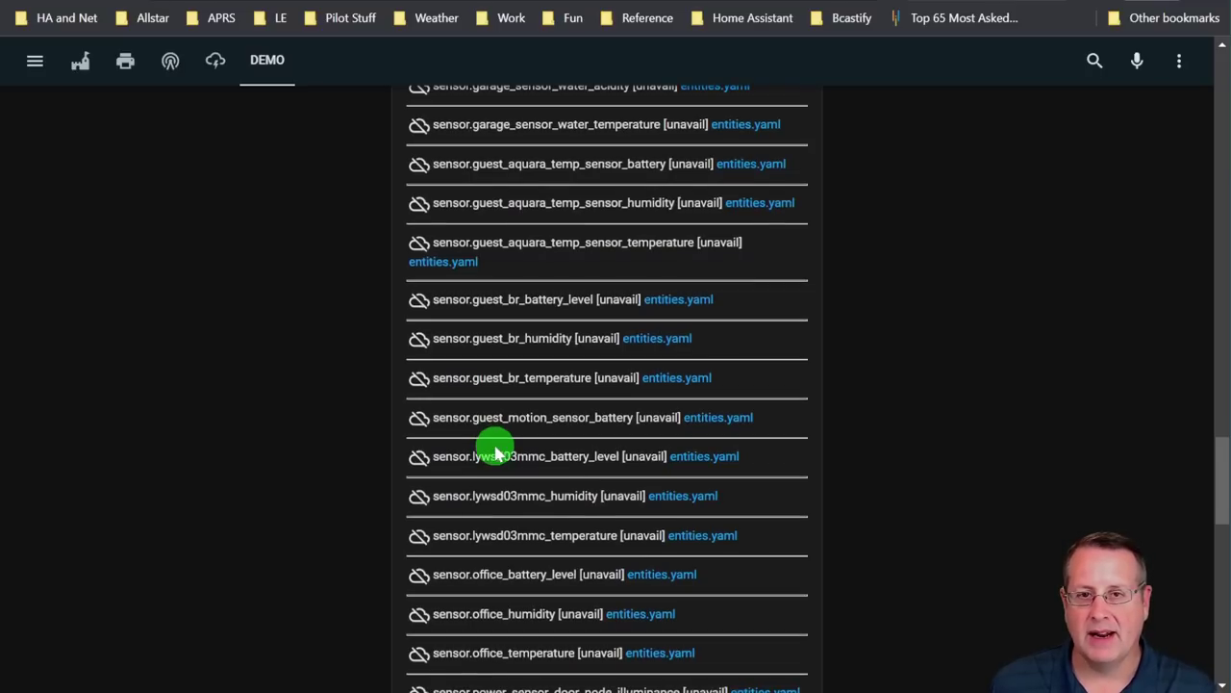
{"action": "scroll", "coordinate": [495, 454], "scroll_direction": "down", "scroll_amount": 7}
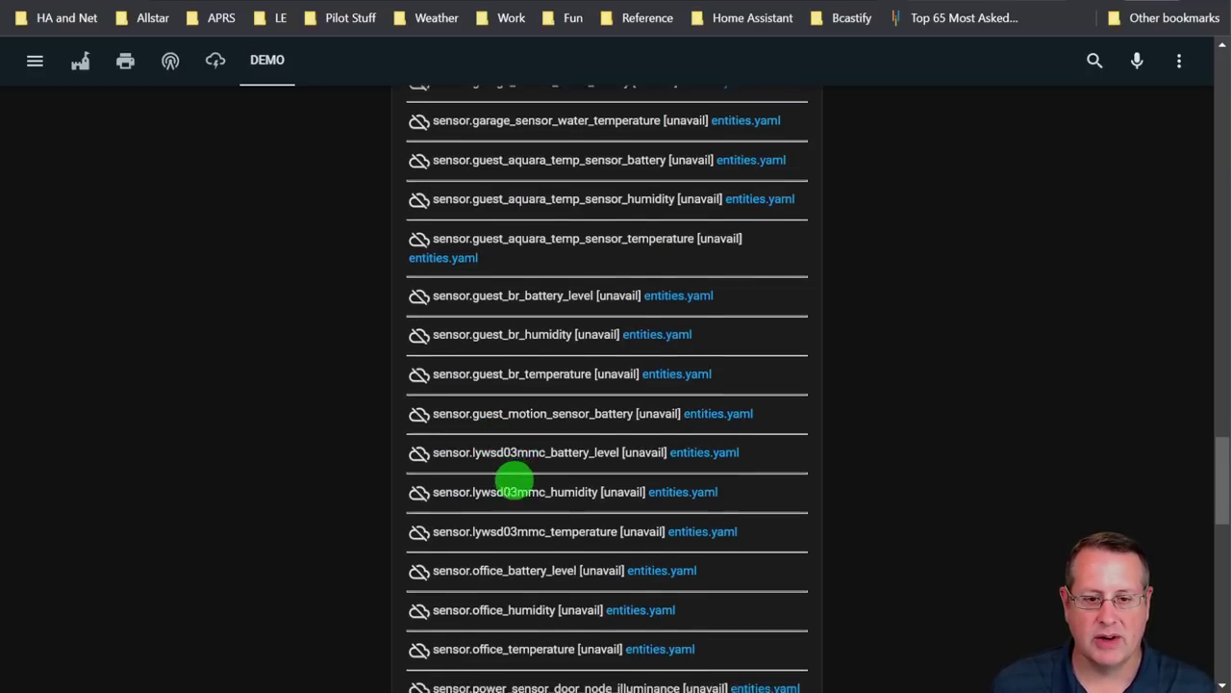
{"action": "scroll", "coordinate": [511, 489], "scroll_direction": "down", "scroll_amount": 5}
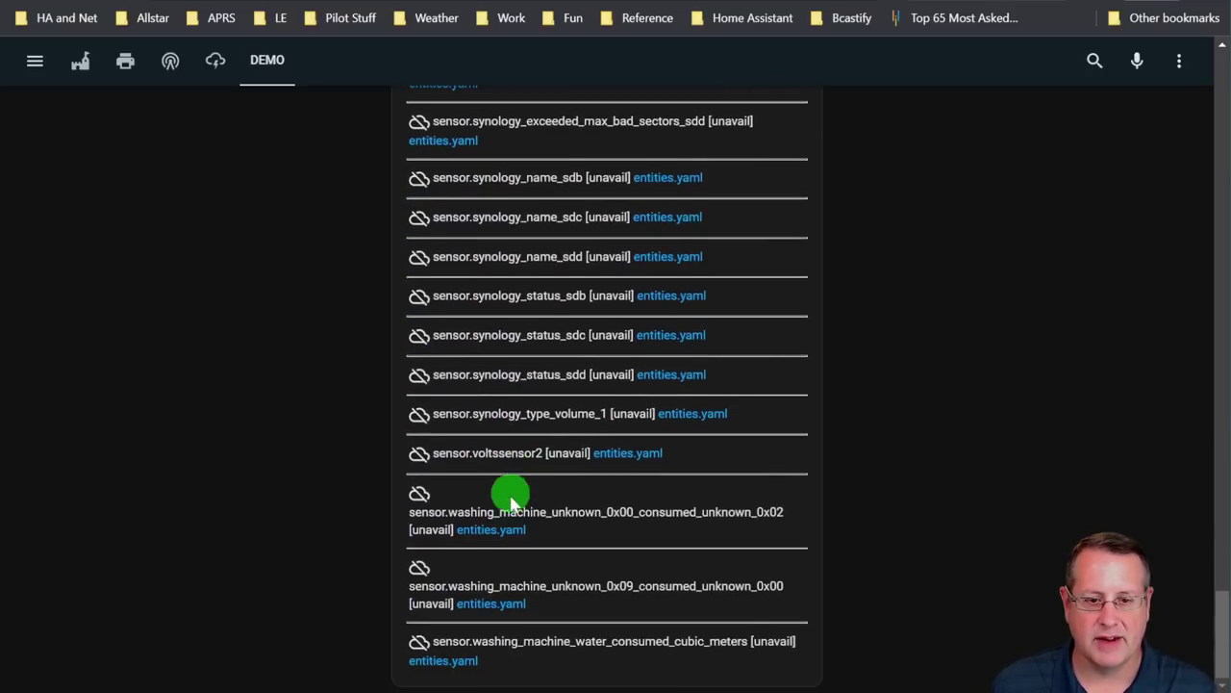
{"action": "scroll", "coordinate": [511, 503], "scroll_direction": "up", "scroll_amount": 8}
{"action": "scroll", "coordinate": [515, 515], "scroll_direction": "down", "scroll_amount": 6}
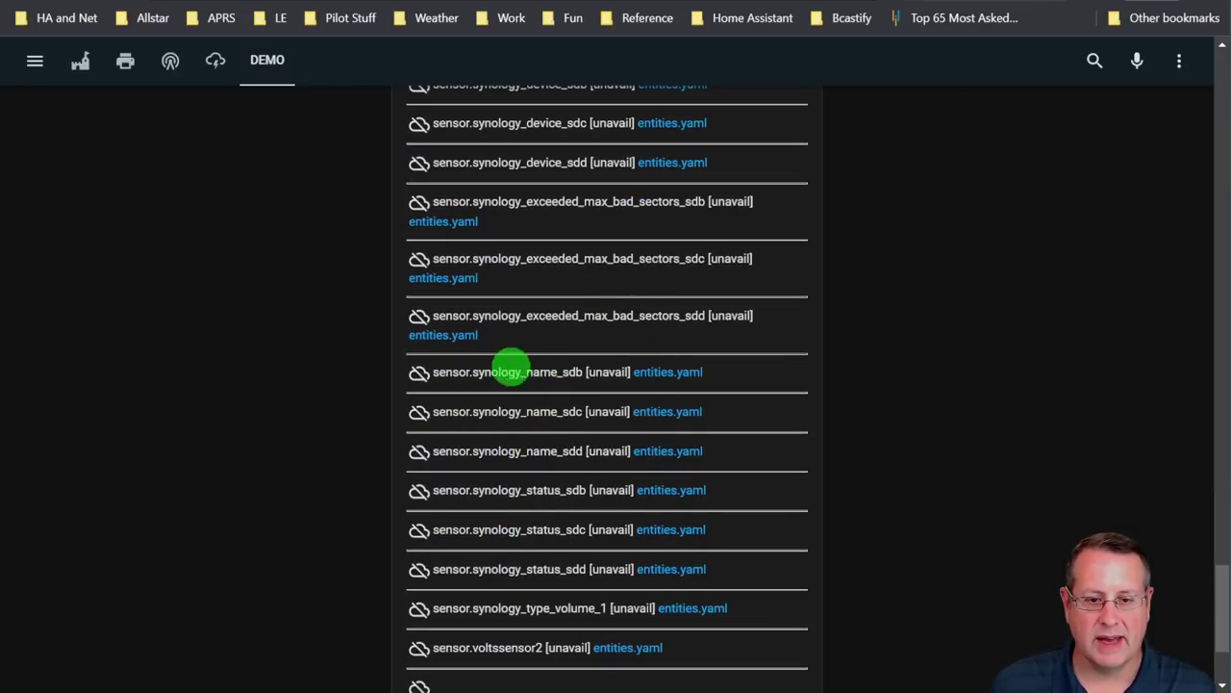
{"action": "scroll", "coordinate": [508, 530], "scroll_direction": "down", "scroll_amount": 1}
{"action": "scroll", "coordinate": [508, 530], "scroll_direction": "up", "scroll_amount": 2}
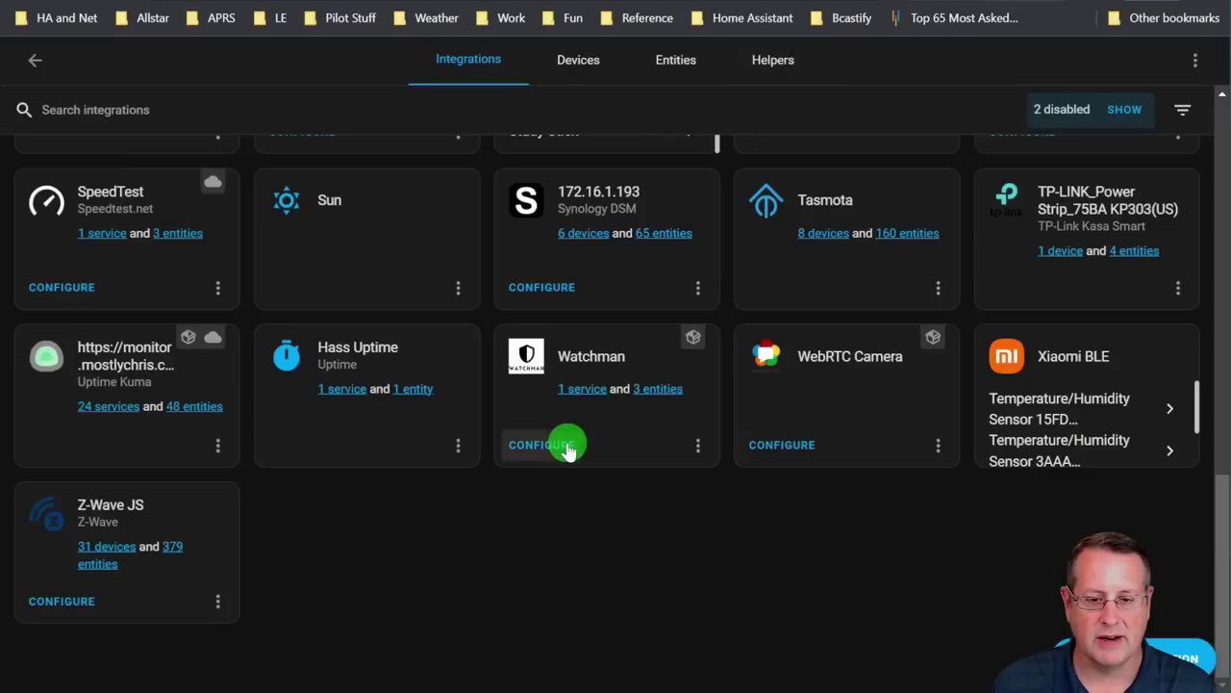
- Append *synology* so Watchman ignores 'button.*, *synology*', and submit the options
{"action": "left_click", "coordinate": [564, 440]}
{"action": "scroll", "coordinate": [568, 423], "scroll_direction": "down", "scroll_amount": 3}
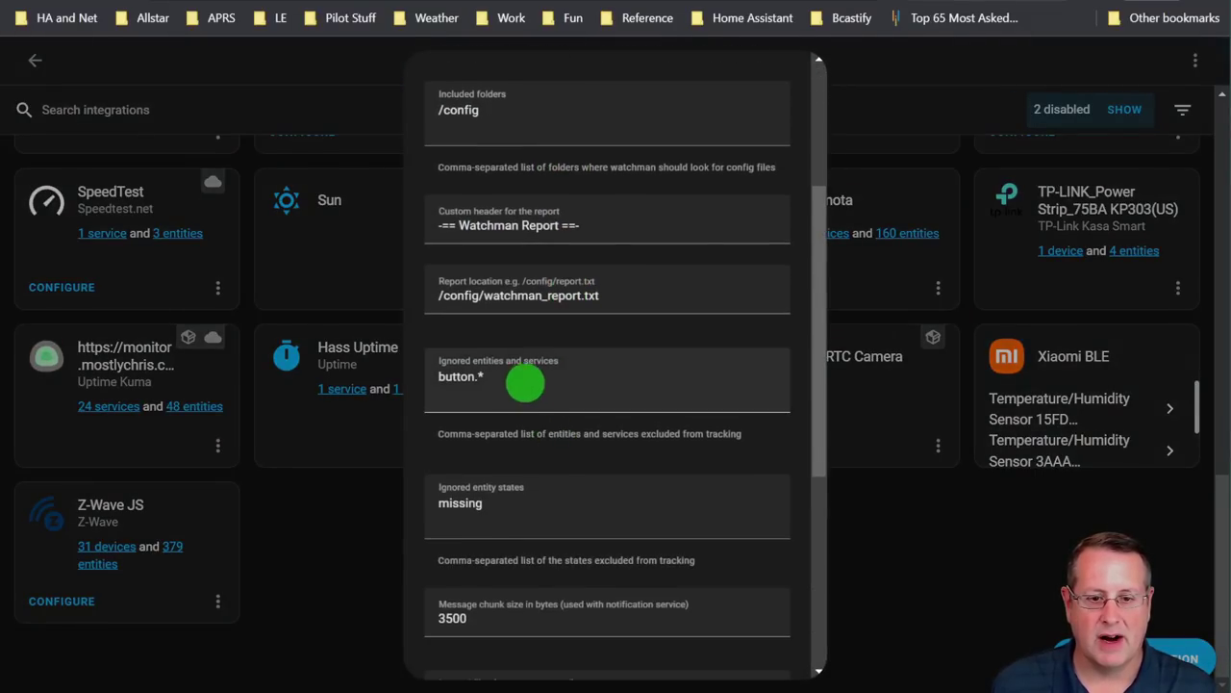
{"action": "left_click", "coordinate": [523, 385]}
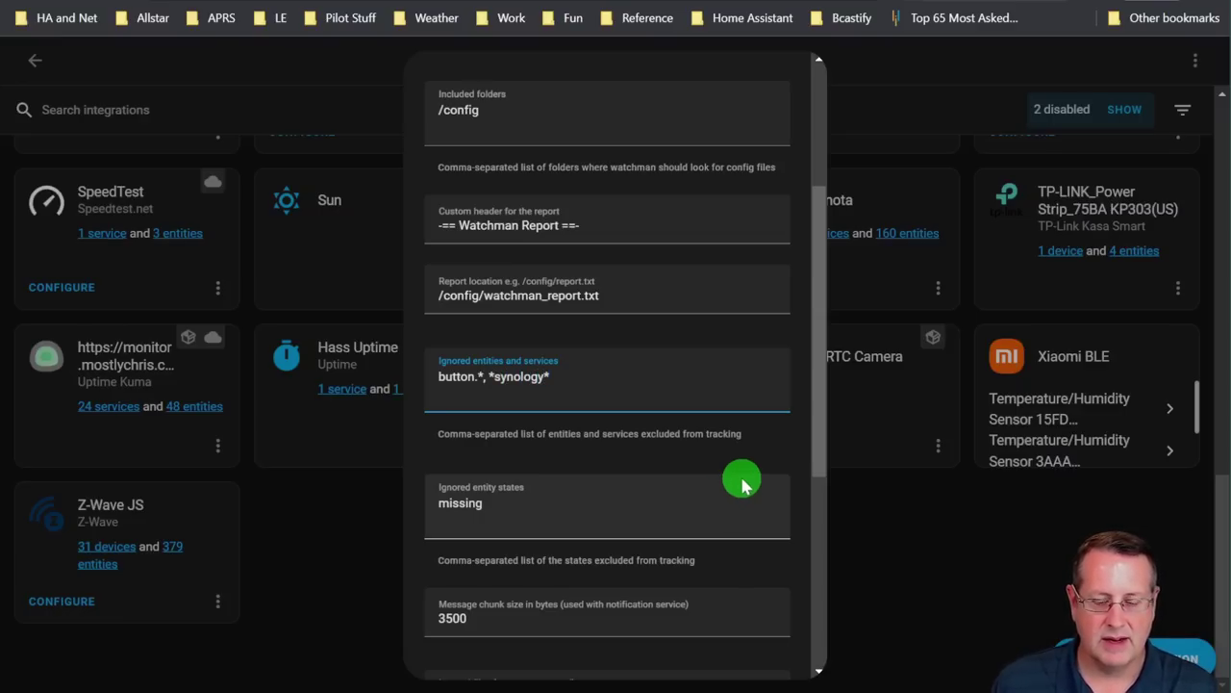
{"action": "scroll", "coordinate": [683, 587], "scroll_direction": "down", "scroll_amount": 5}
{"action": "left_click", "coordinate": [770, 656]}
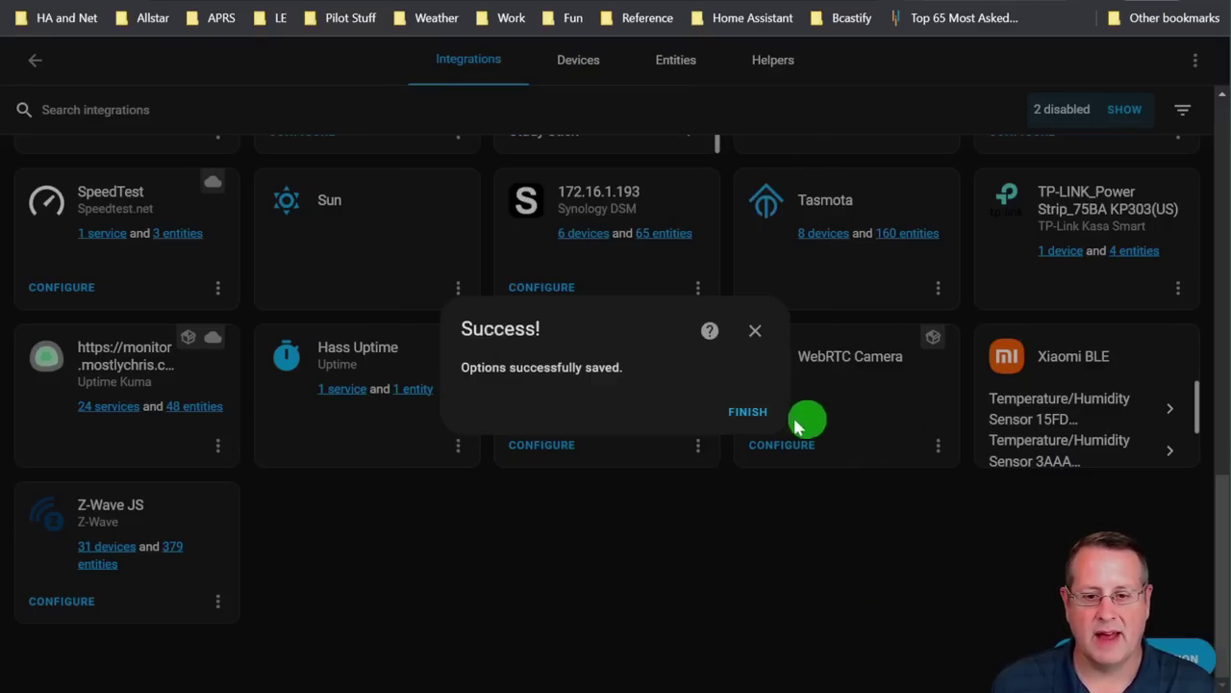
{"action": "left_click", "coordinate": [734, 412]}
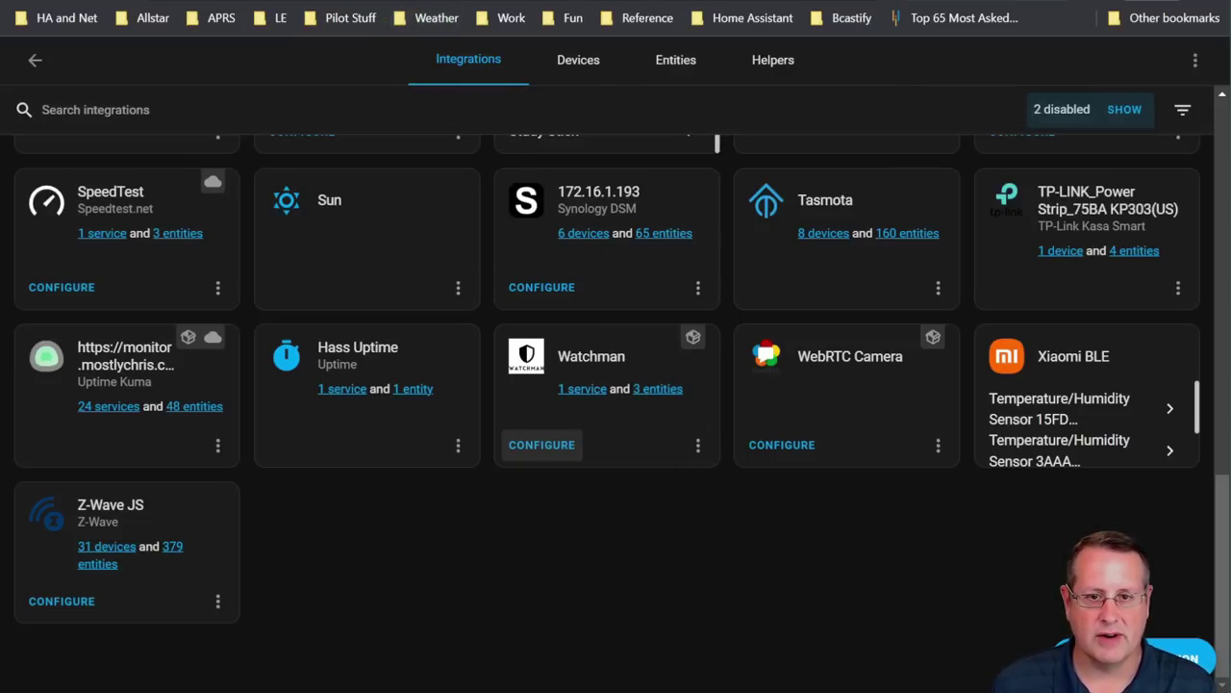
- Reload the DEMO dashboard so the Watchman report refreshes its 104-entity missing list
{"action": "left_click", "coordinate": [654, 2]}
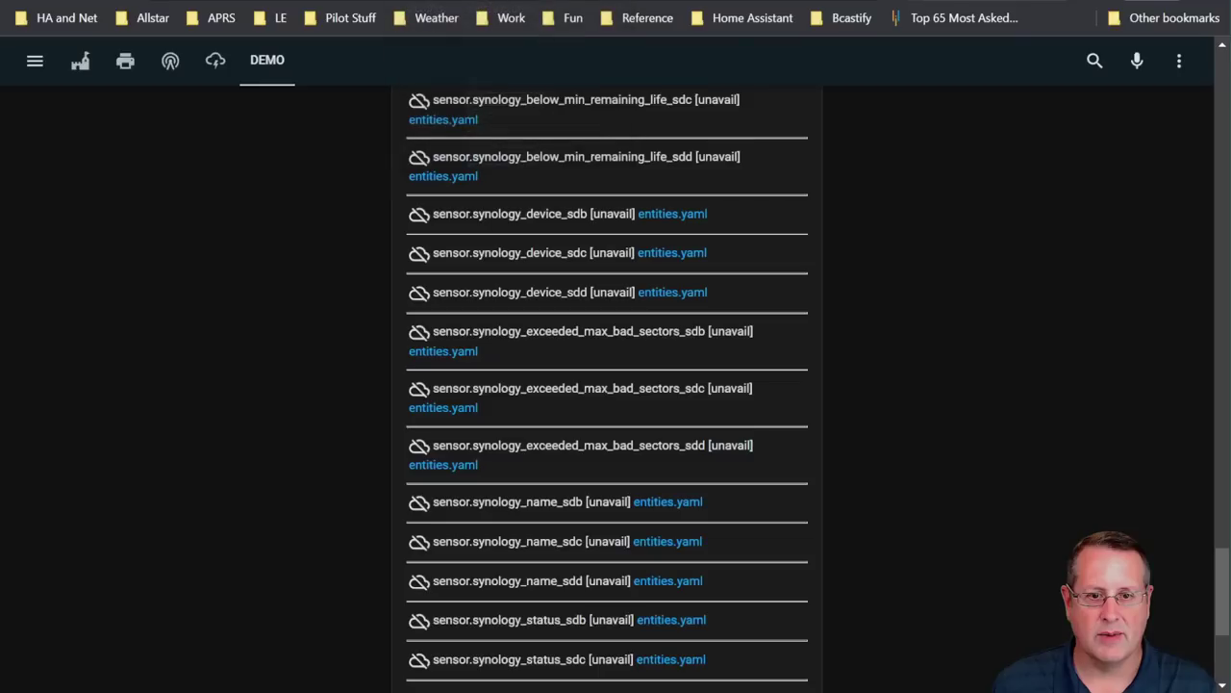
{"action": "left_click", "coordinate": [382, 195]}
{"action": "scroll", "coordinate": [338, 292], "scroll_direction": "up", "scroll_amount": 20}
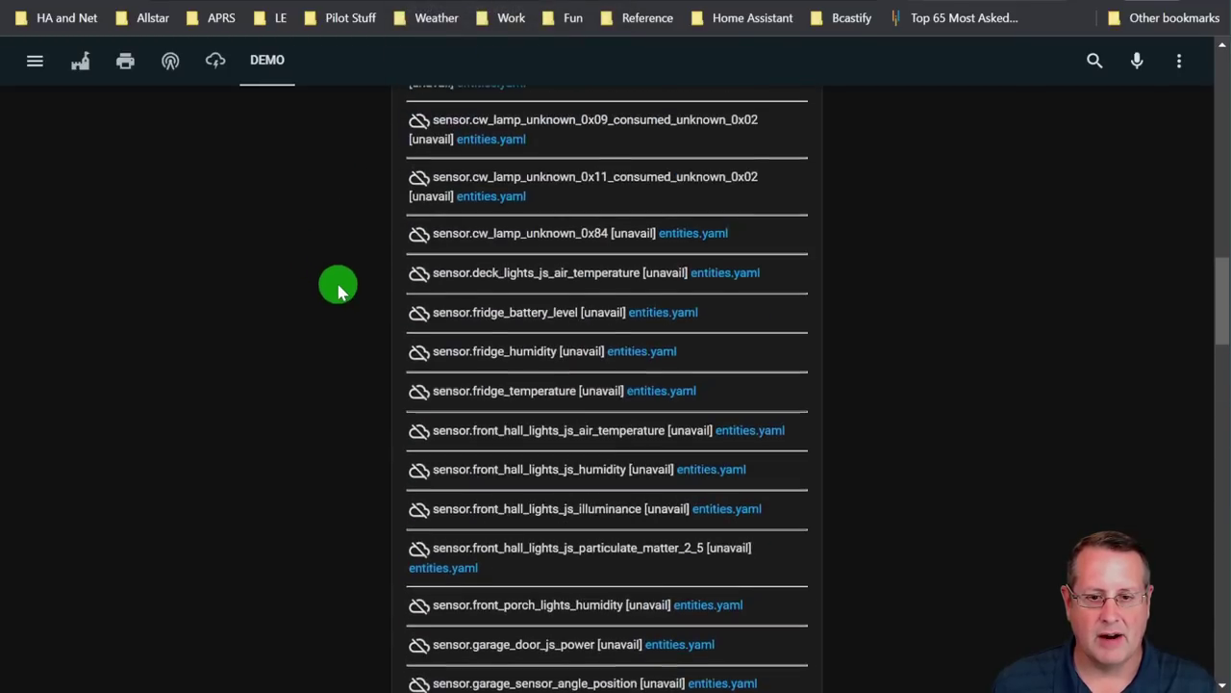
{"action": "scroll", "coordinate": [338, 291], "scroll_direction": "up", "scroll_amount": 10}
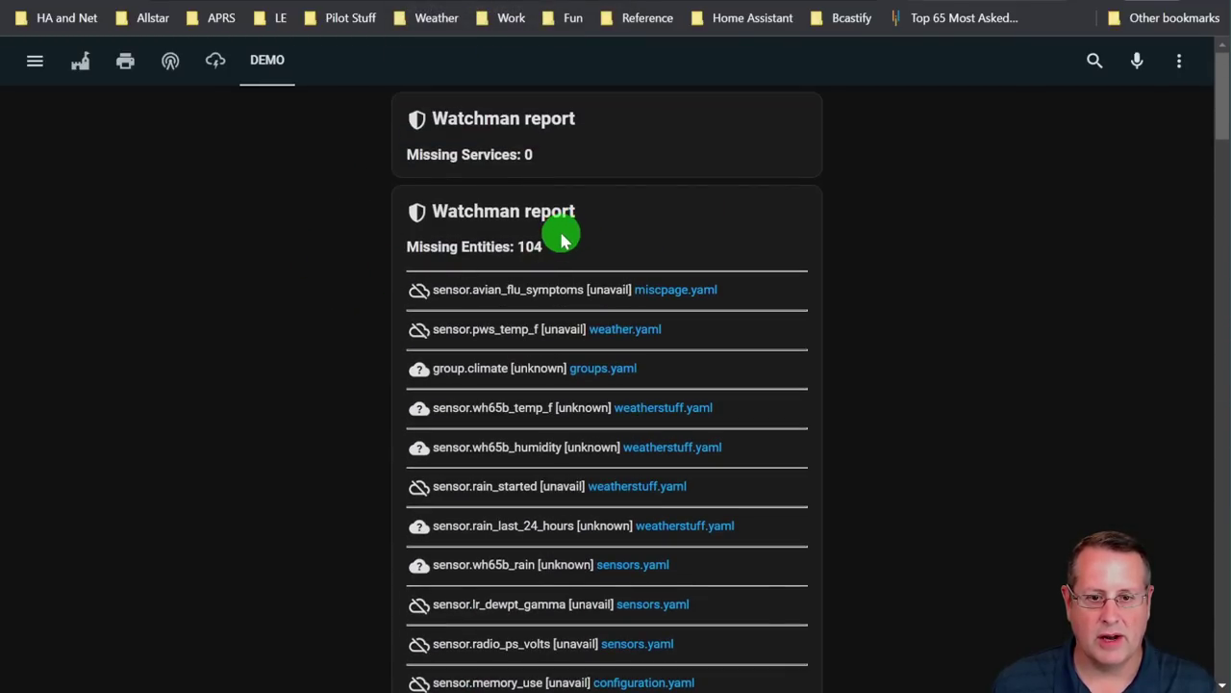
{"action": "left_click", "coordinate": [145, 186]}
{"action": "key", "text": "F5"}
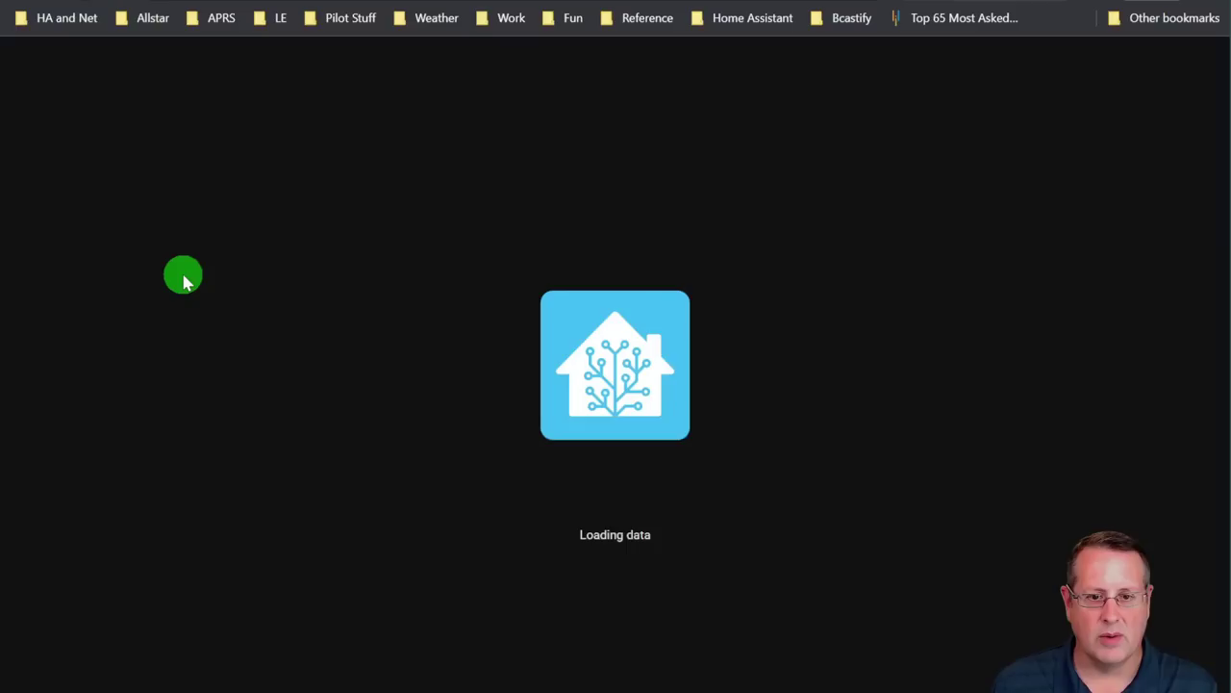